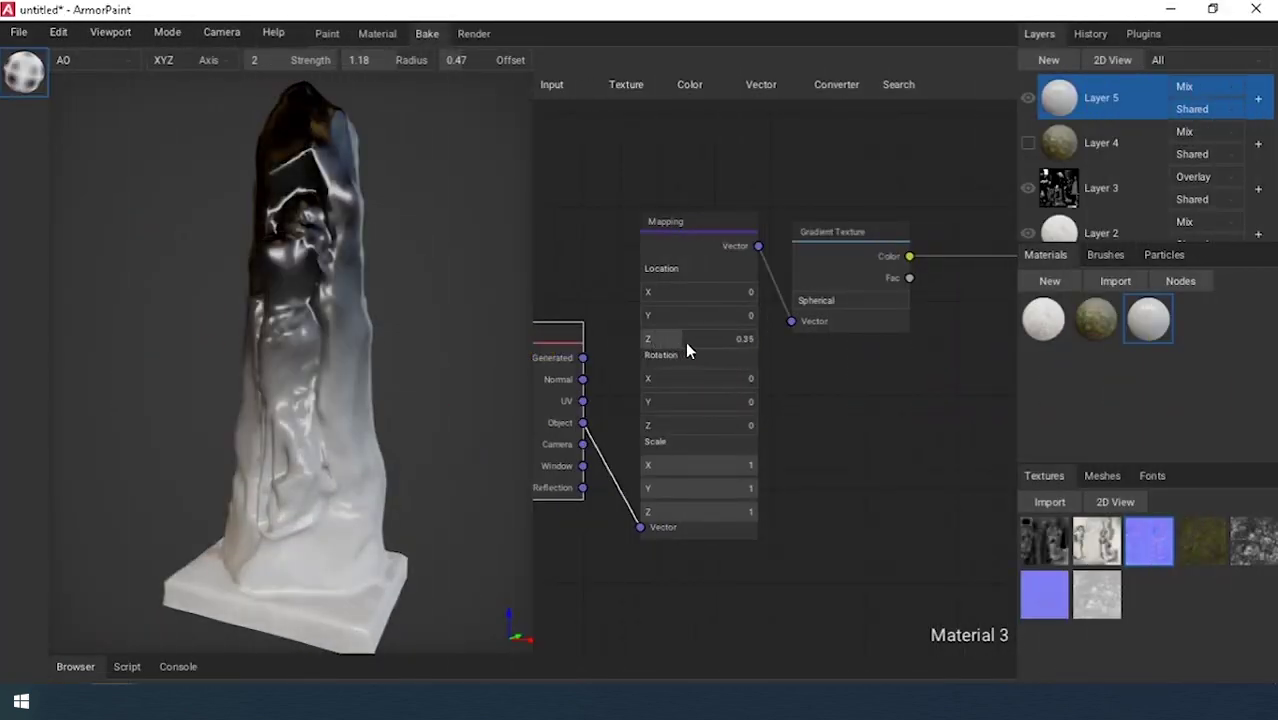
Adjust the Z location of the Mapping node that feeds the spherical Gradient Texture.
mouse_move(686, 342)
mouse_down()
mouse_move(714, 342)
mouse_move(689, 345)
mouse_up()
middle_drag(866, 409, 779, 419)
middle_drag(779, 419, 717, 419)
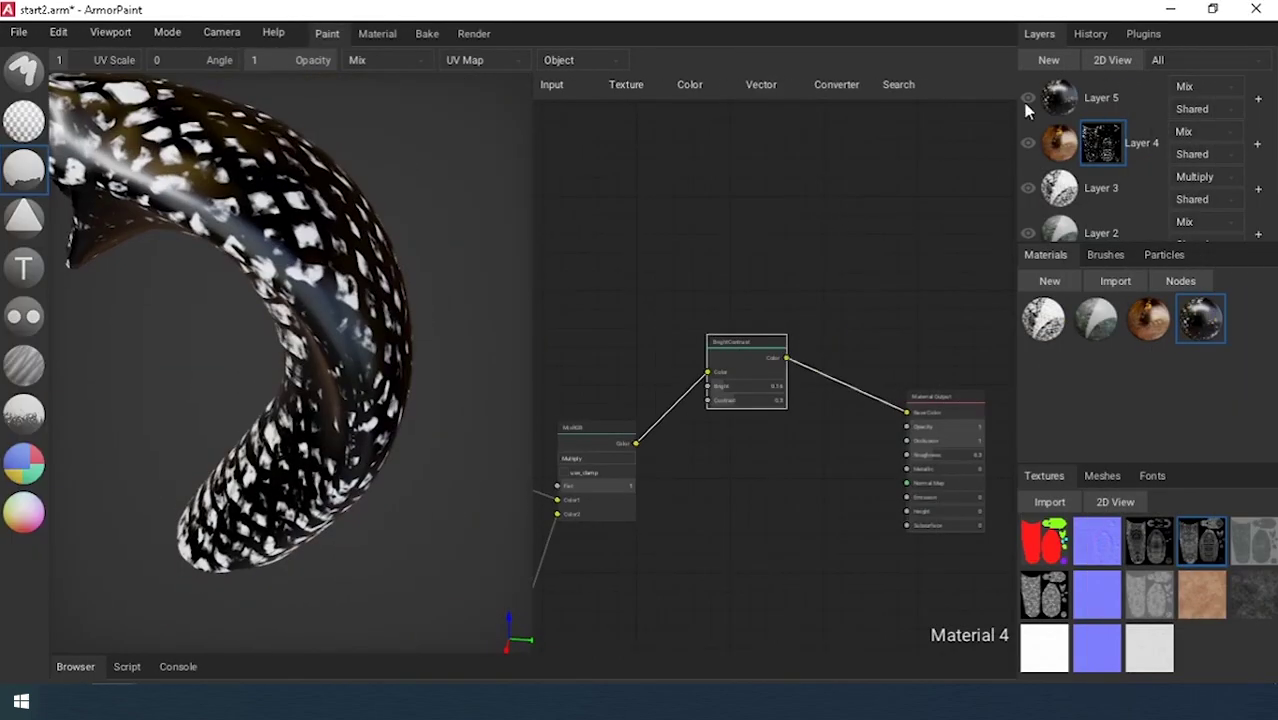
Compare the models with and without their top layers by toggling the visibility of Layer 5 and Group 13.
click(1027, 98)
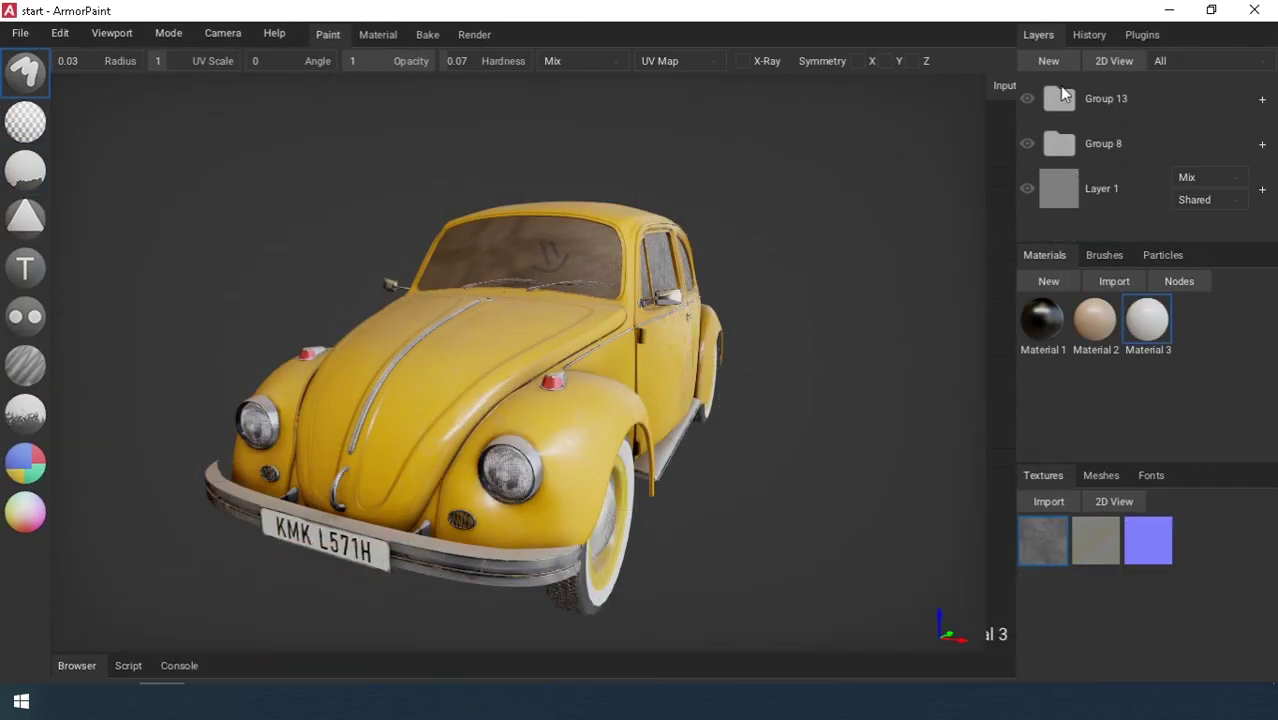
click(1028, 100)
click(1028, 100)
click(1028, 99)
click(1028, 99)
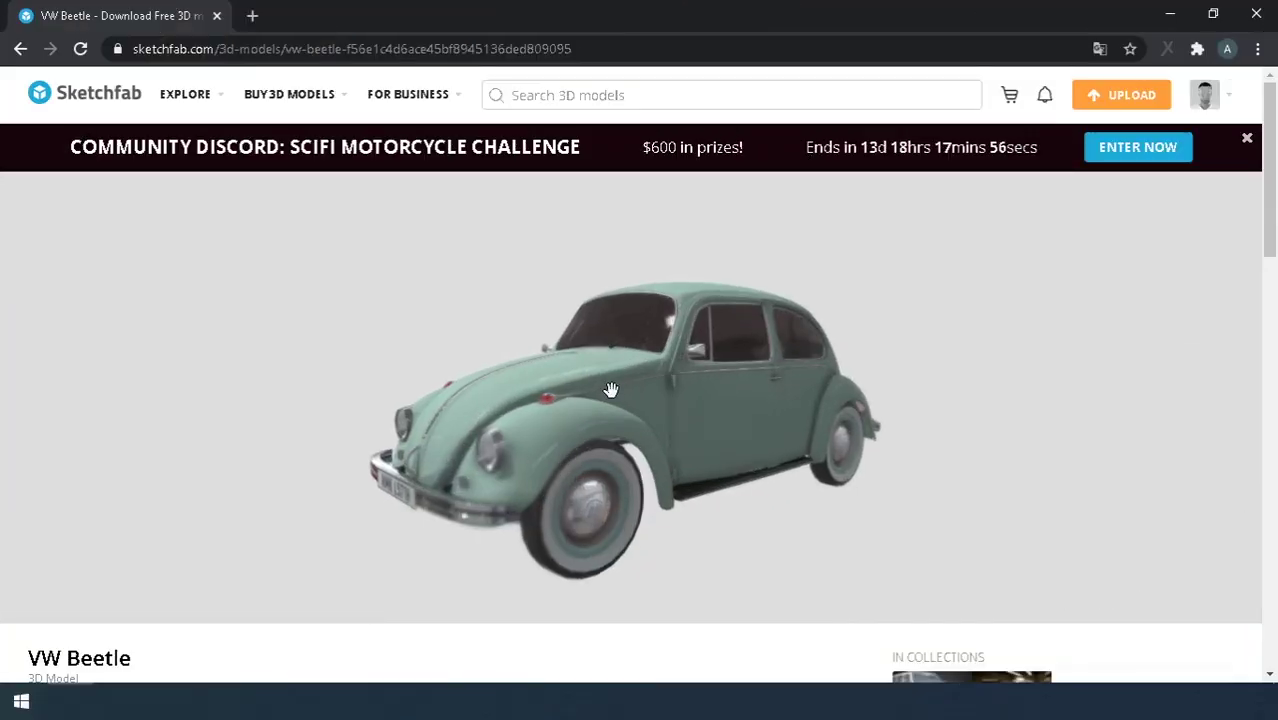
Examine the VW Beetle model and its description on the Sketchfab page.
mouse_move(600, 415)
mouse_down()
mouse_move(772, 400)
mouse_move(616, 419)
mouse_move(739, 448)
mouse_move(802, 402)
mouse_move(685, 429)
mouse_up()
scroll(371, 657, down, 4)
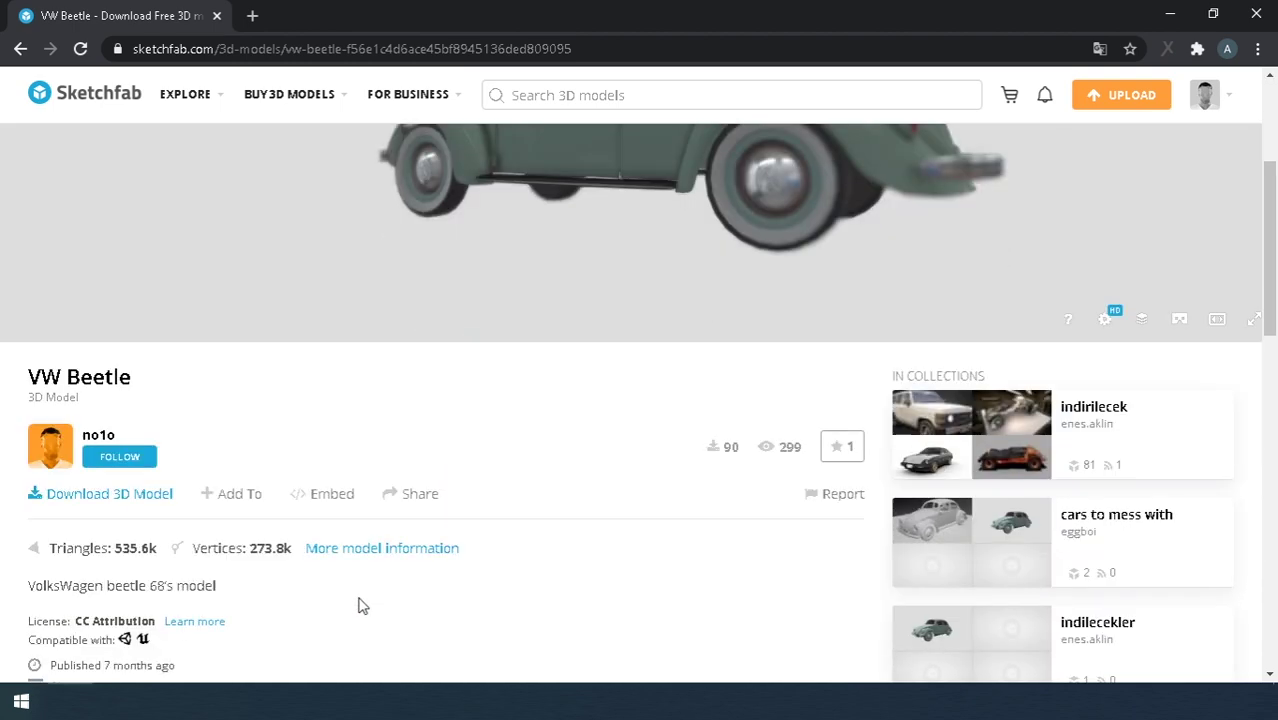
scroll(363, 569, down, 1)
scroll(363, 569, up, 1)
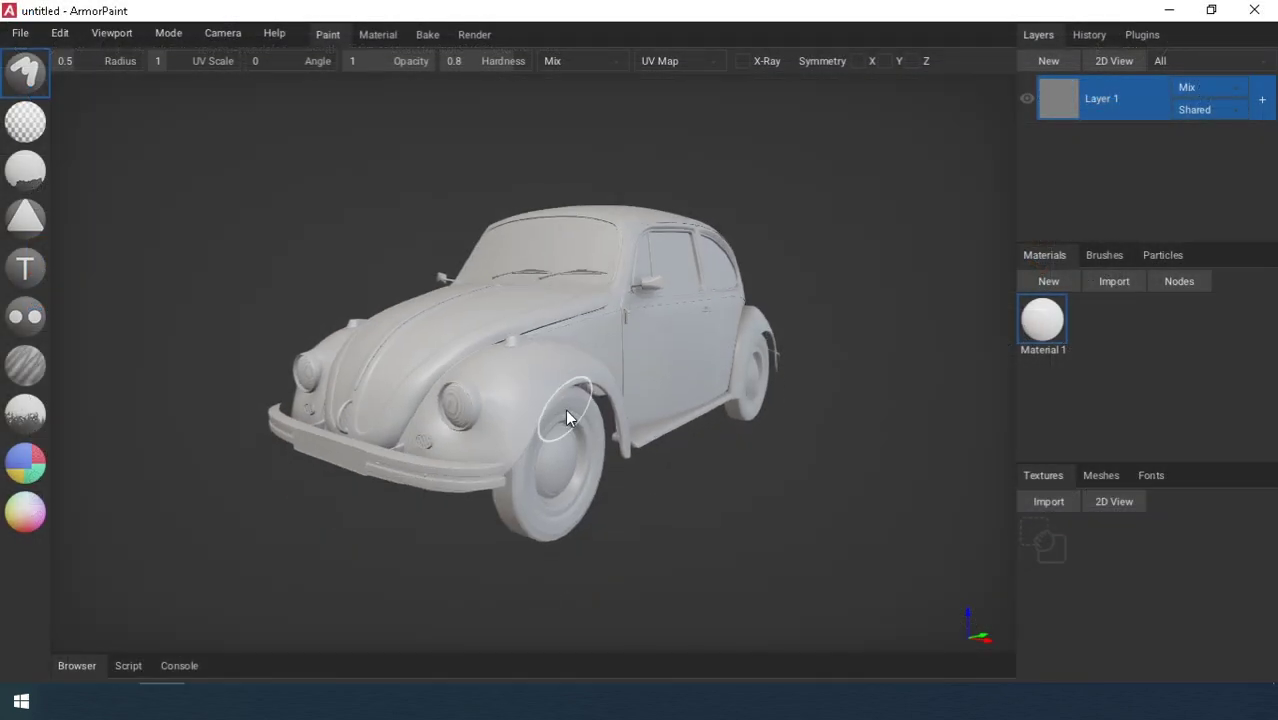
Import the Beetle's texture files from the beetle project folder into the texture library.
click(76, 666)
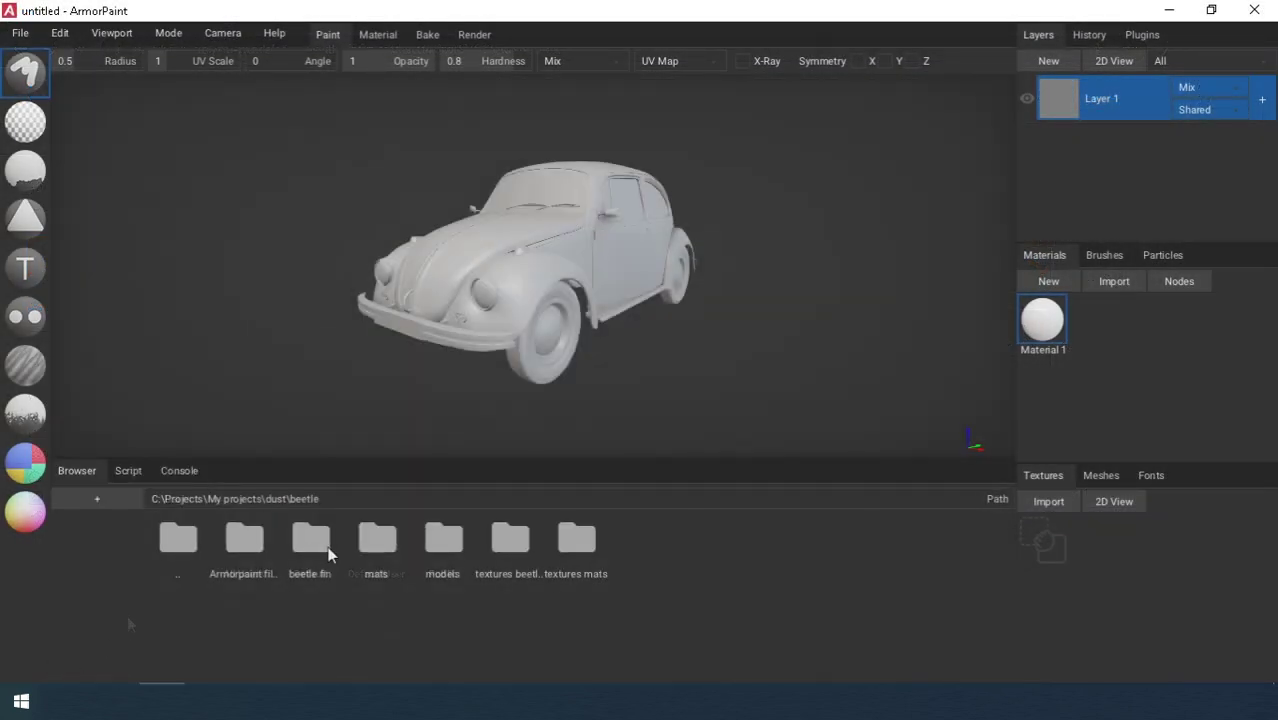
click(309, 541)
drag(232, 541, 1125, 595)
drag(310, 540, 1178, 628)
drag(1178, 628, 1165, 620)
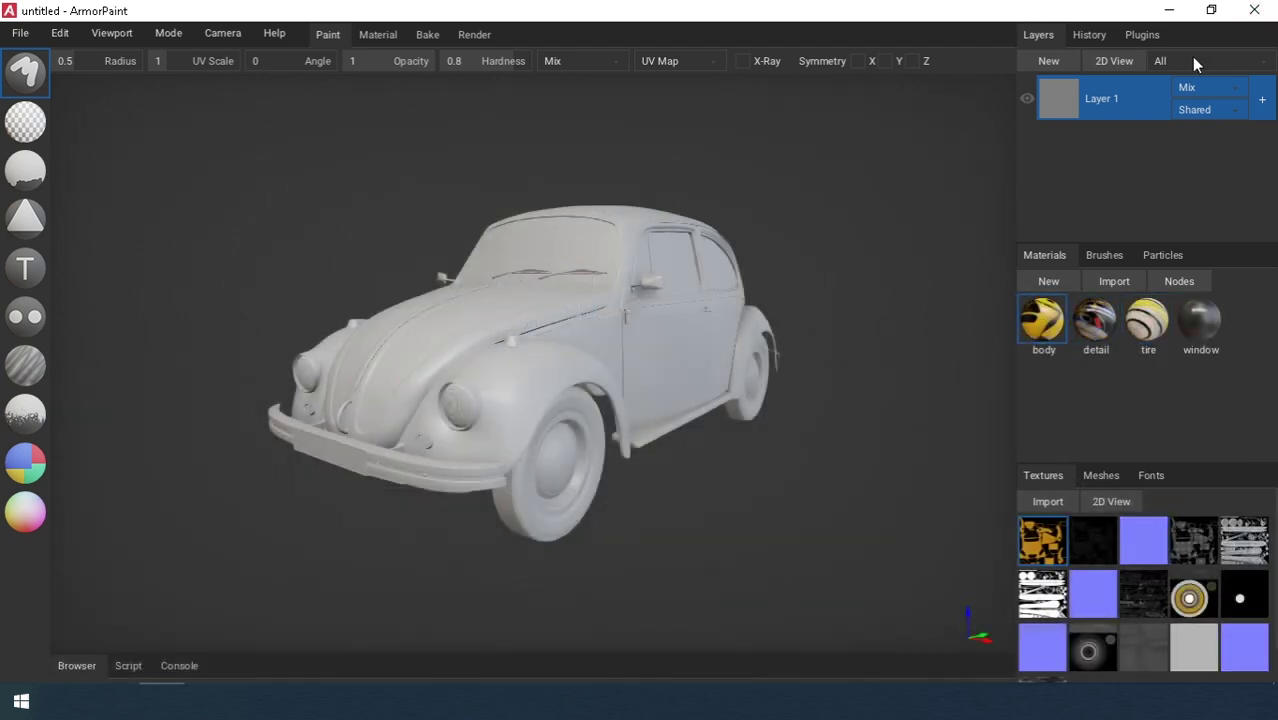
Isolate the Body object and apply the body material to it as a fill layer.
click(1193, 63)
click(1178, 112)
drag(1043, 320, 673, 378)
Isolate the Detail object and apply the detail material to it as a fill layer.
click(1166, 61)
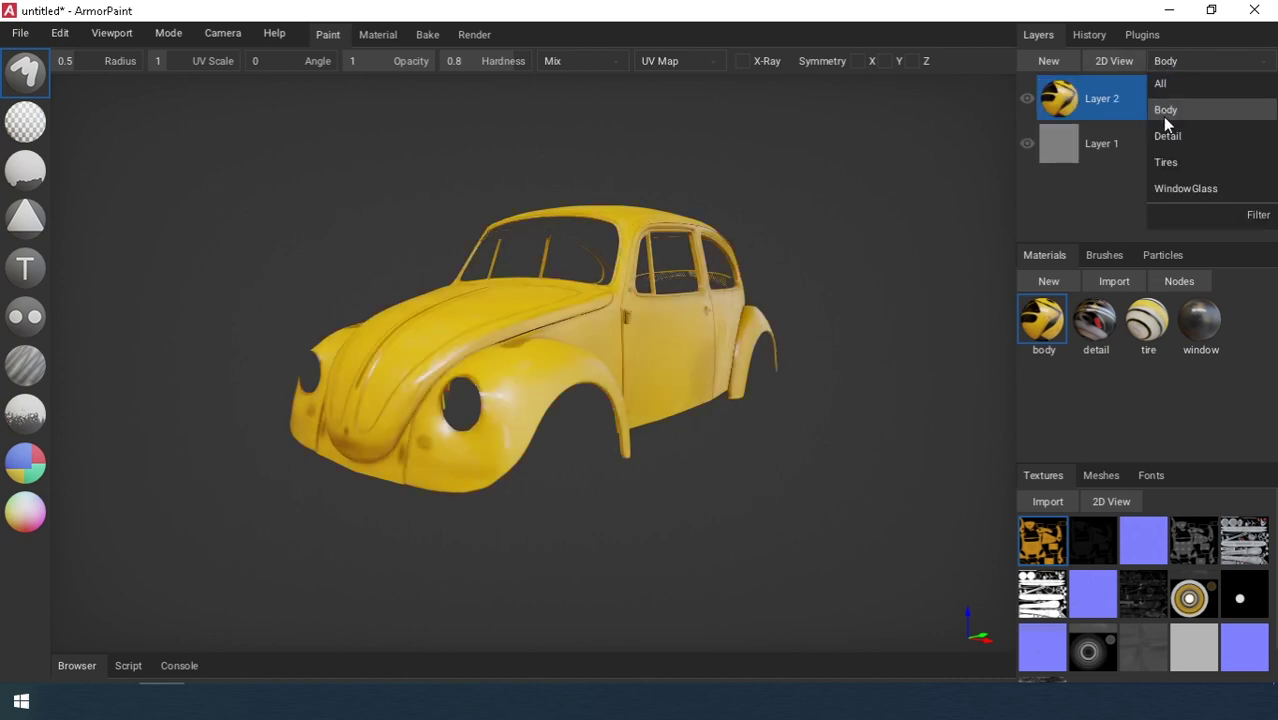
click(1166, 130)
drag(1098, 325, 476, 465)
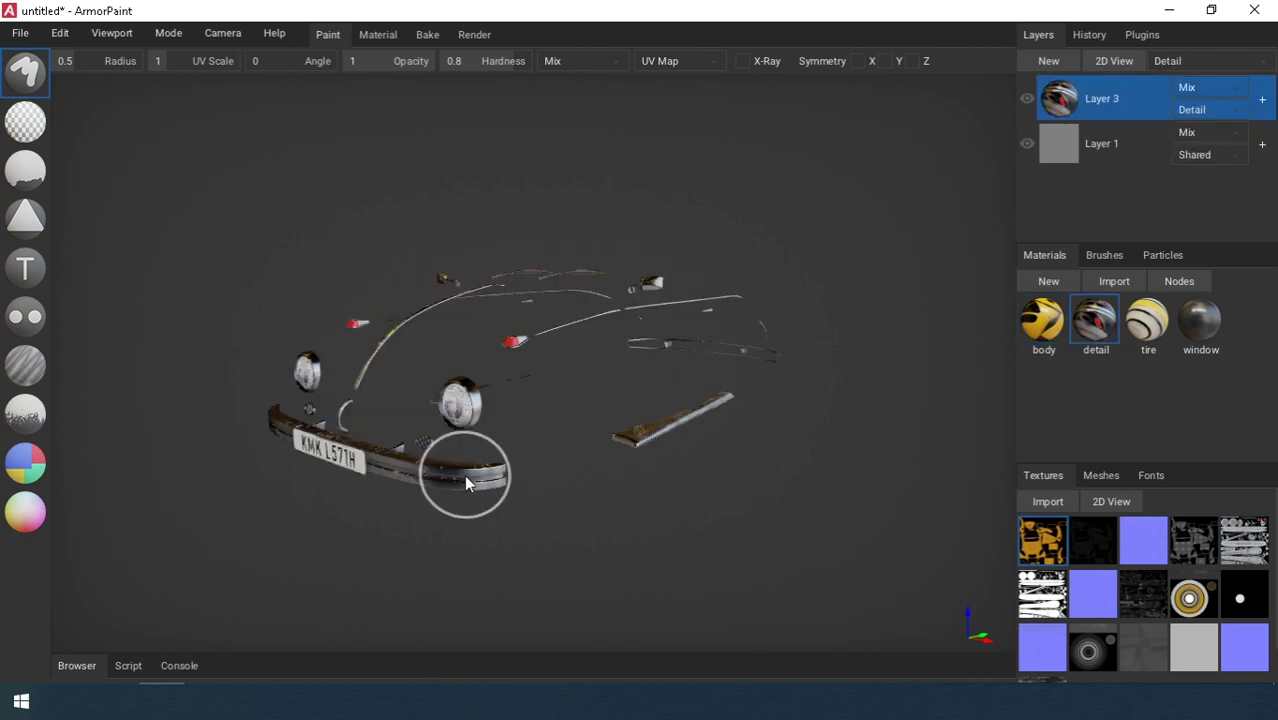
Isolate the Tires object and apply the tire material to it as a fill layer.
click(1166, 61)
click(1170, 162)
drag(1148, 320, 537, 452)
Isolate the WindowGlass object, apply the window material as a fill layer, and show all objects again.
click(1166, 61)
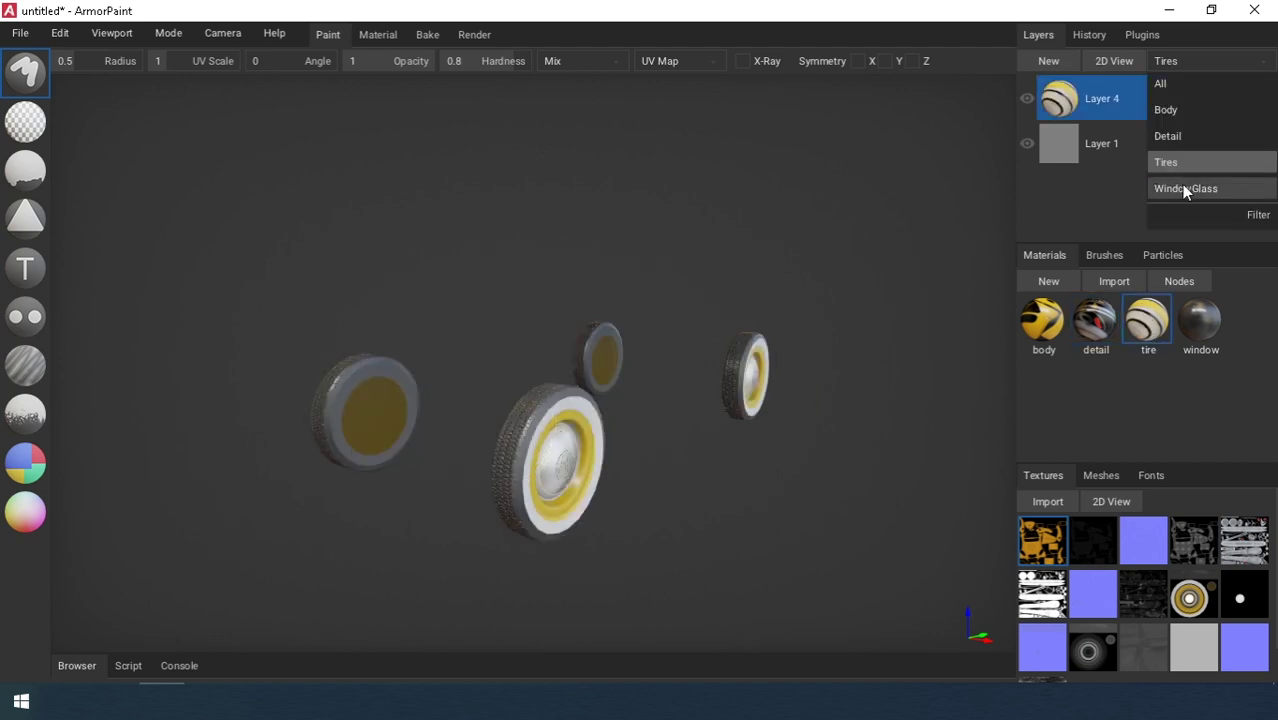
click(1181, 185)
drag(1200, 323, 679, 275)
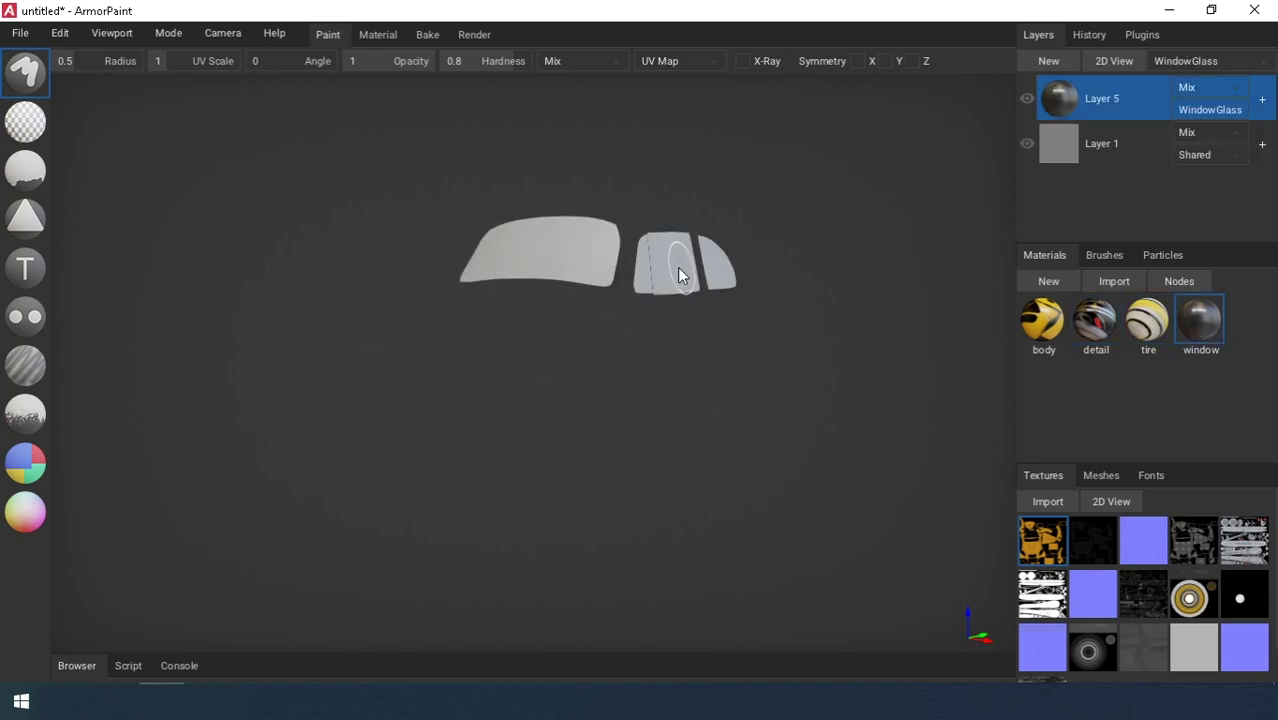
click(1187, 64)
click(1171, 77)
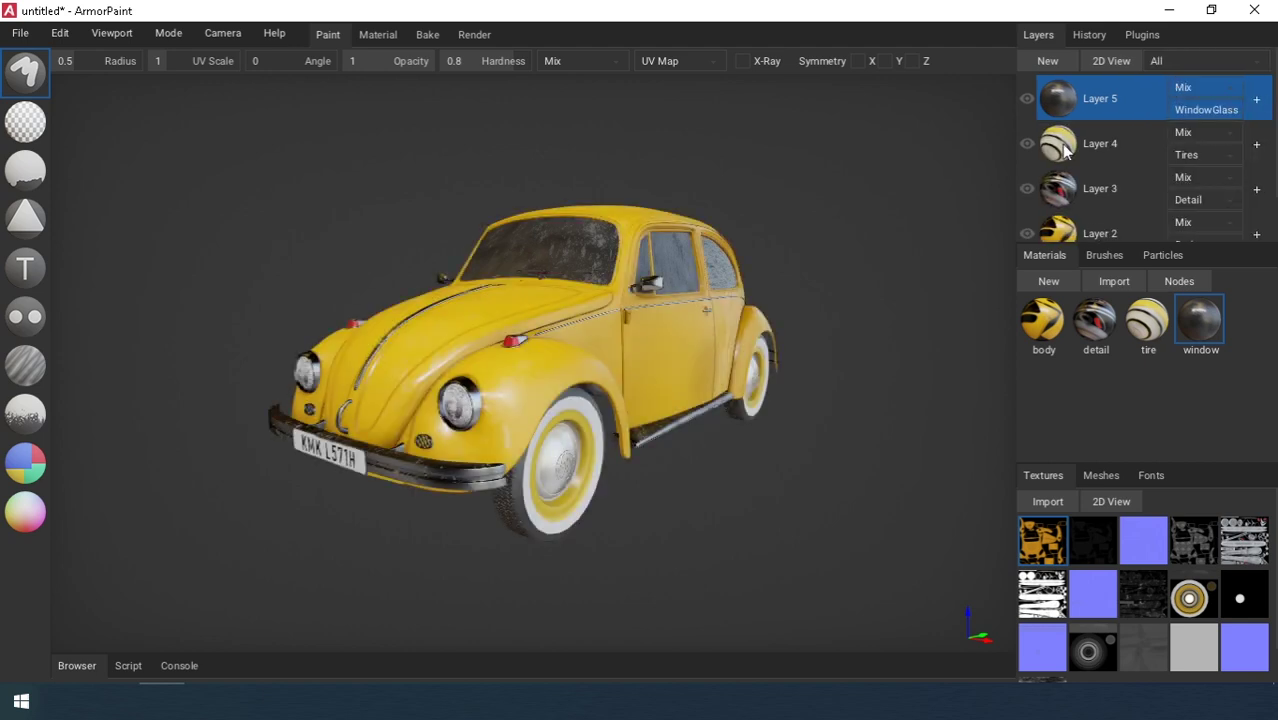
Convert the car's fill layers, Layer 2 to Layer 5, to paint layers and delete the window material.
right_click(1065, 111)
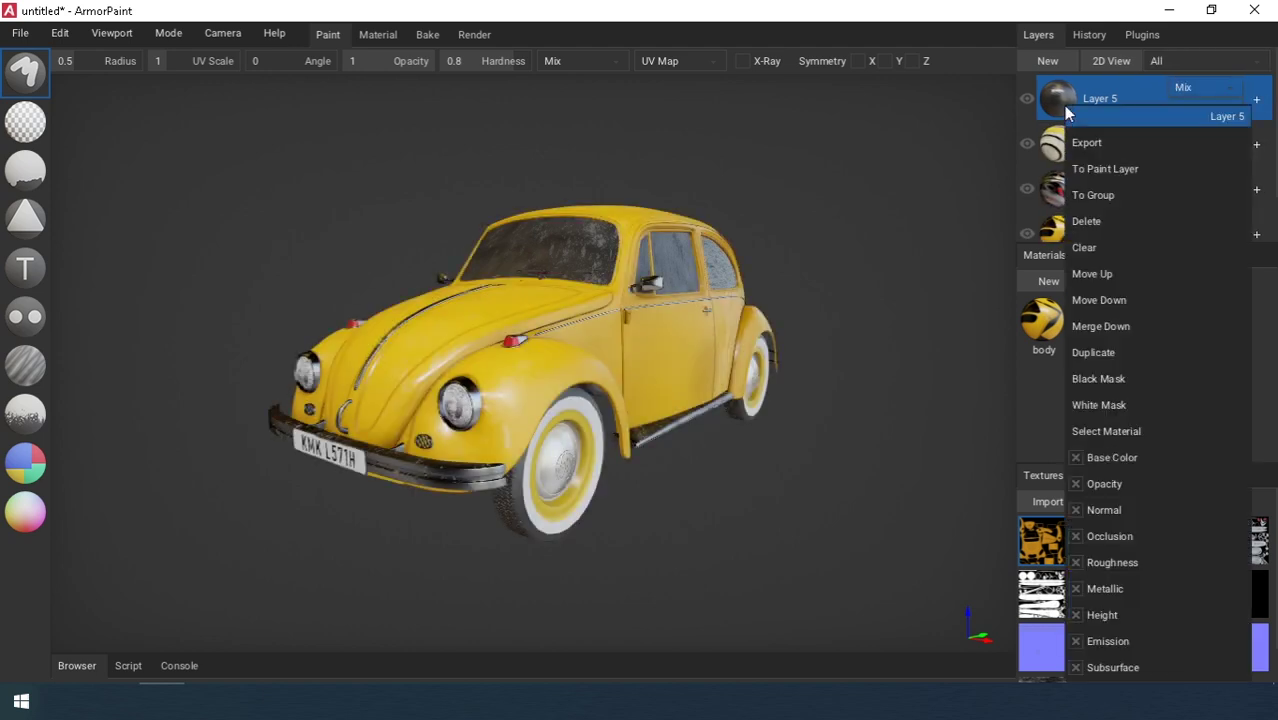
click(1096, 170)
right_click(1198, 322)
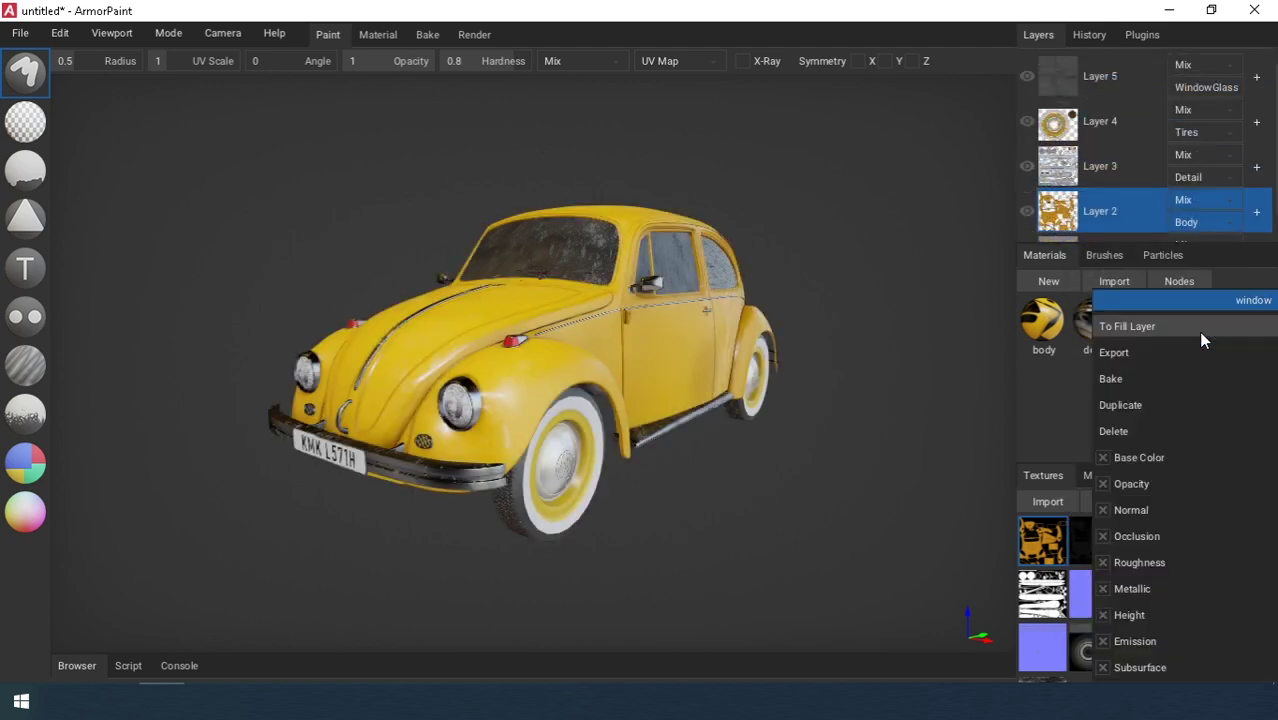
click(1139, 430)
Delete the tire material together with the stray fill layer created from it.
right_click(1142, 330)
click(1145, 328)
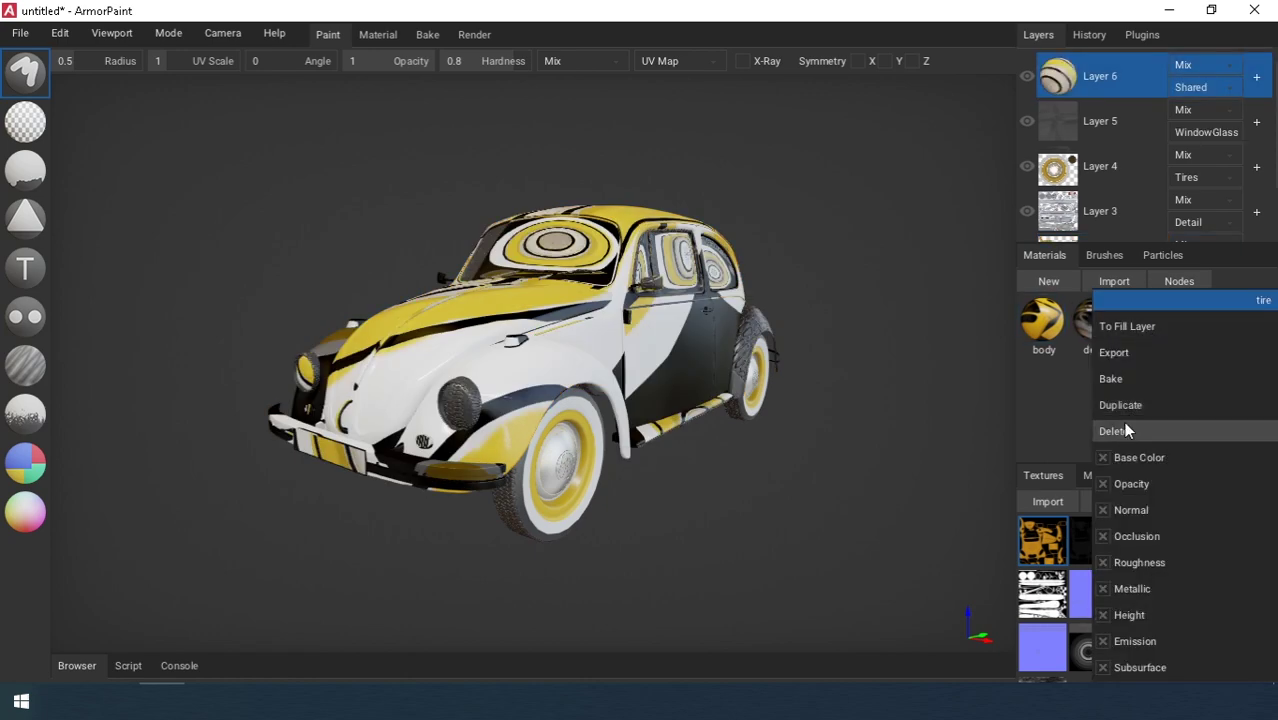
click(1122, 426)
right_click(1090, 82)
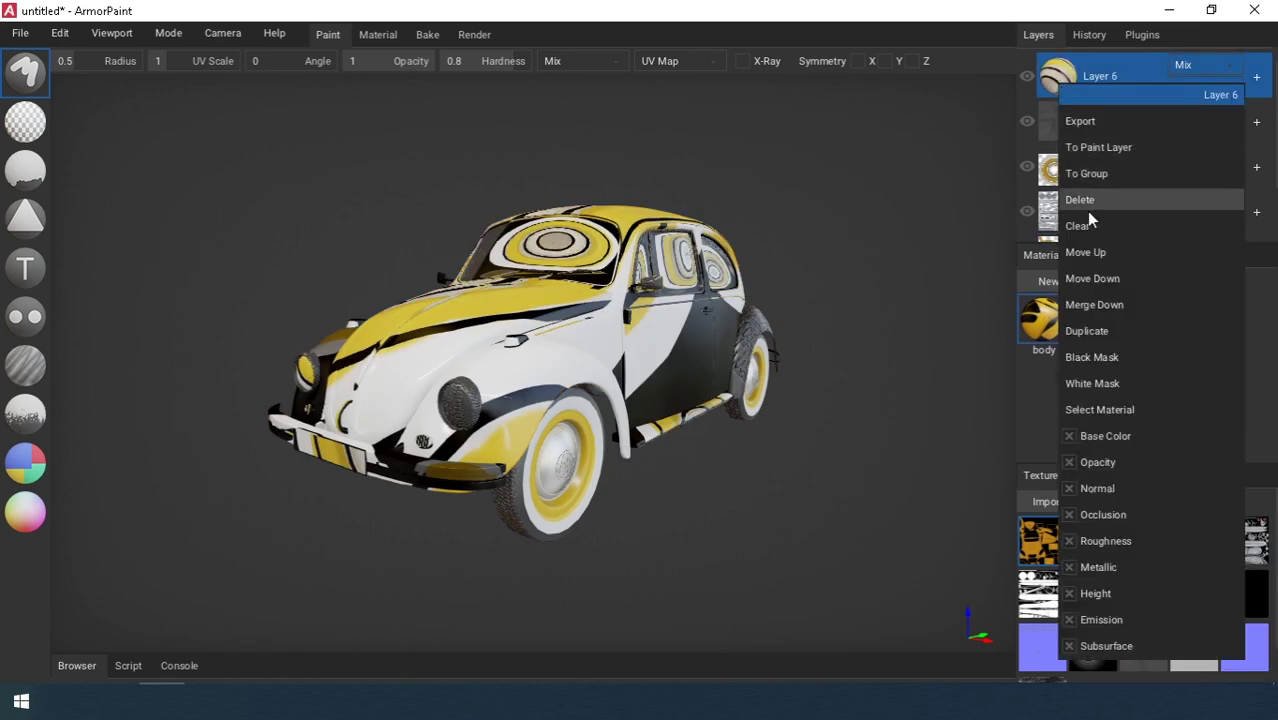
click(1088, 207)
Delete the detail material and the old imported textures.
right_click(1092, 318)
click(1110, 428)
right_click(1046, 672)
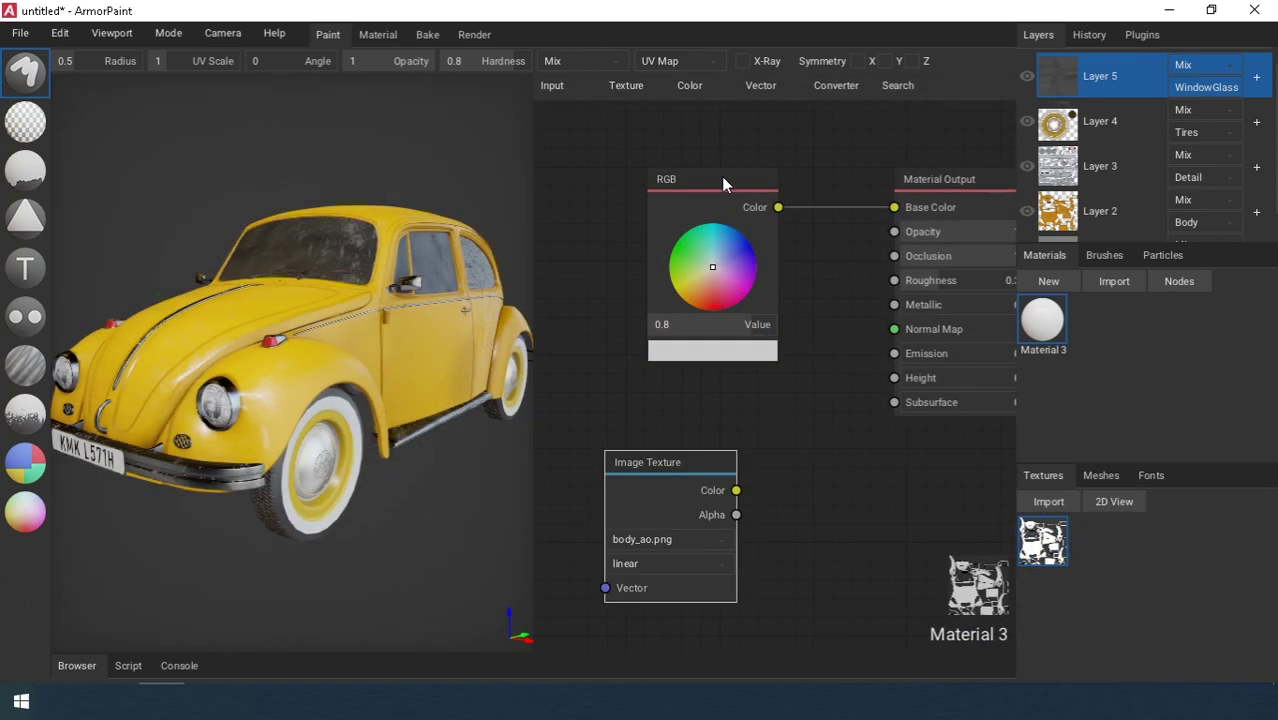
Delete the RGB node in Material 3 and connect the body_ao.png Image Texture color to Base Color.
click(722, 180)
key(Delete)
drag(688, 462, 894, 207)
key(Escape)
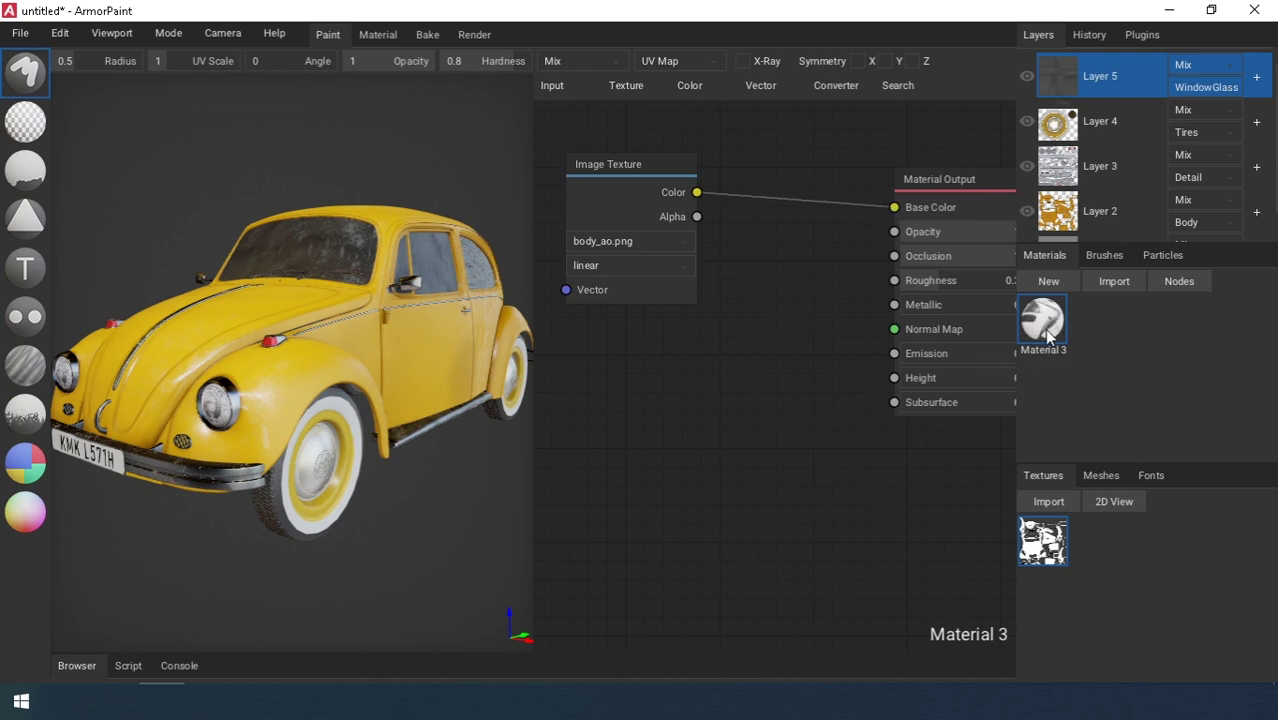
Isolate the Body object, apply Material 3 as a fill layer, and set its blending to Multiply.
scroll(1168, 137, up, 1)
click(1179, 57)
click(1175, 57)
click(1174, 62)
click(1172, 109)
drag(1050, 340, 405, 355)
click(1207, 87)
click(1193, 158)
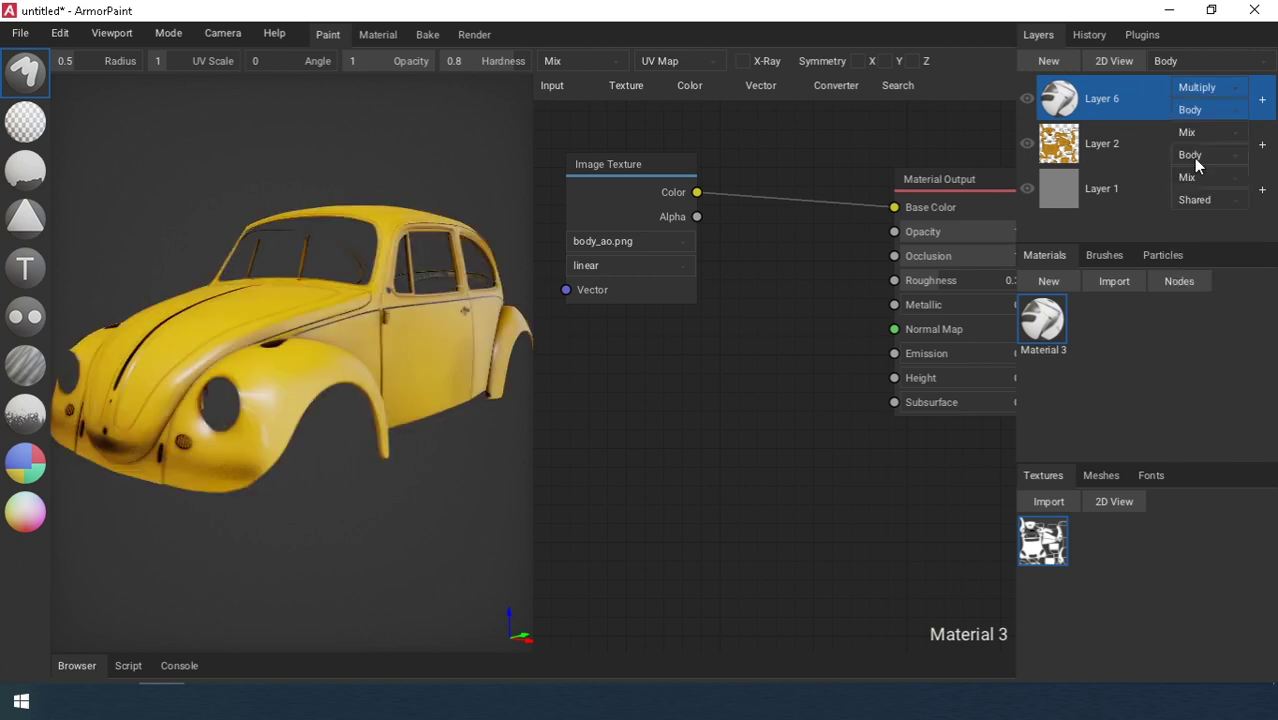
Show all objects again and set the opacity of the body's ambient occlusion layer to 0.91.
click(1262, 101)
drag(1101, 141, 1078, 138)
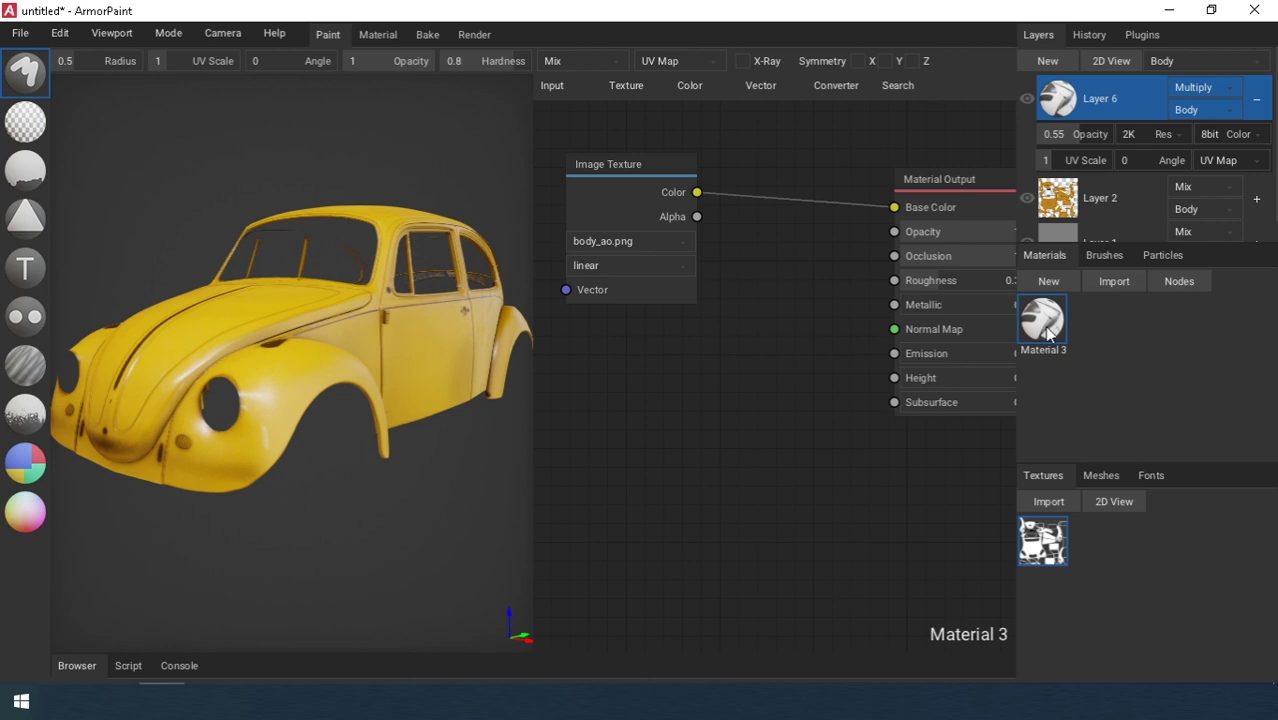
click(1176, 64)
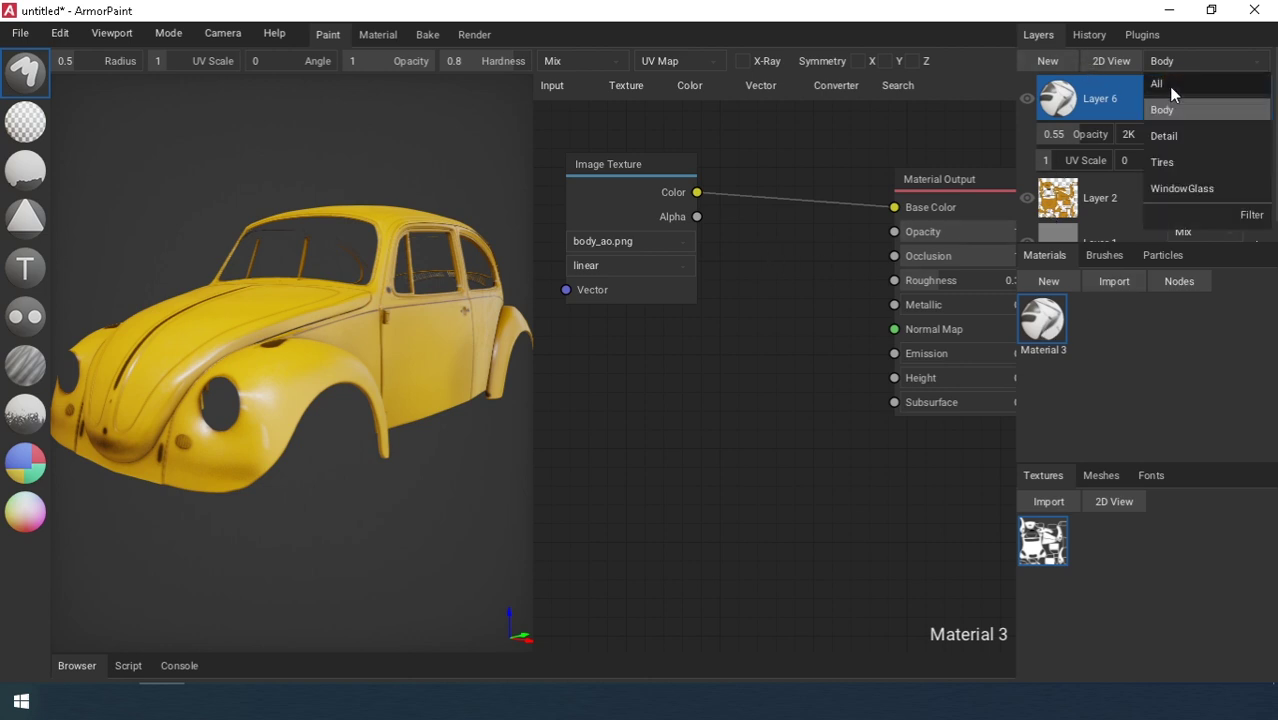
click(1168, 84)
mouse_move(1100, 133)
mouse_down()
mouse_move(1139, 133)
mouse_move(1108, 137)
mouse_up()
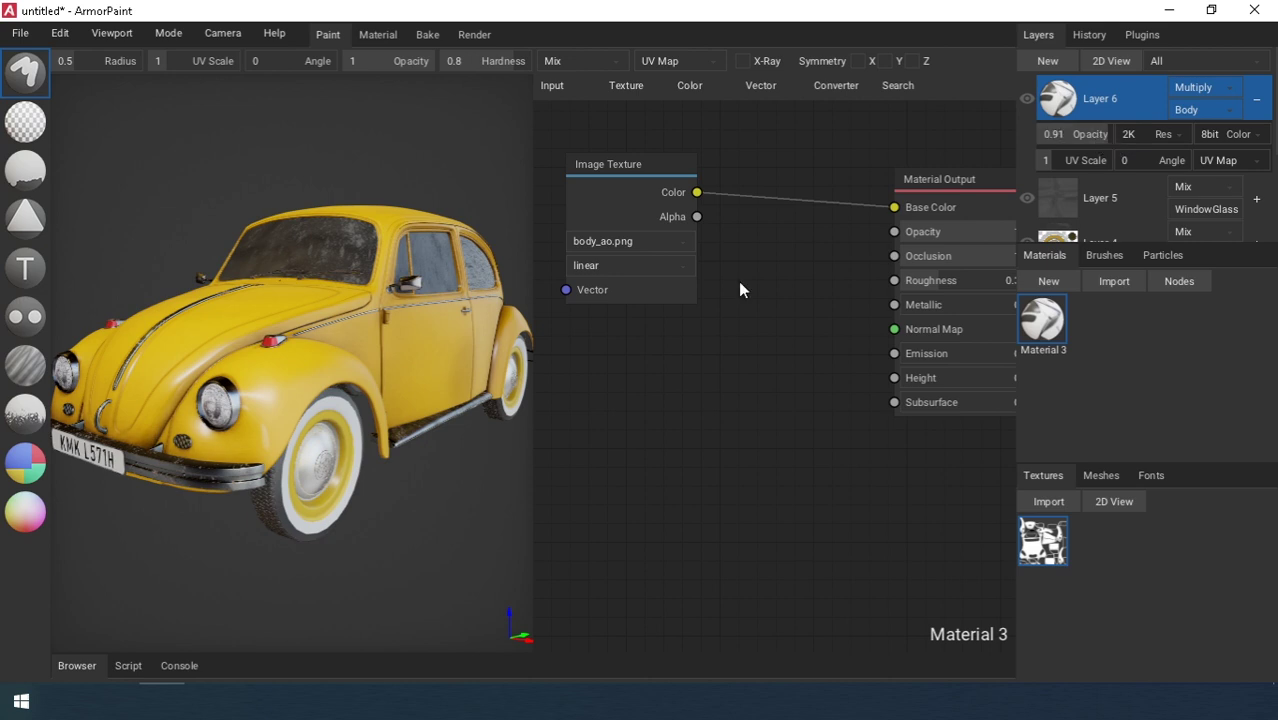
right_drag(435, 352, 401, 360)
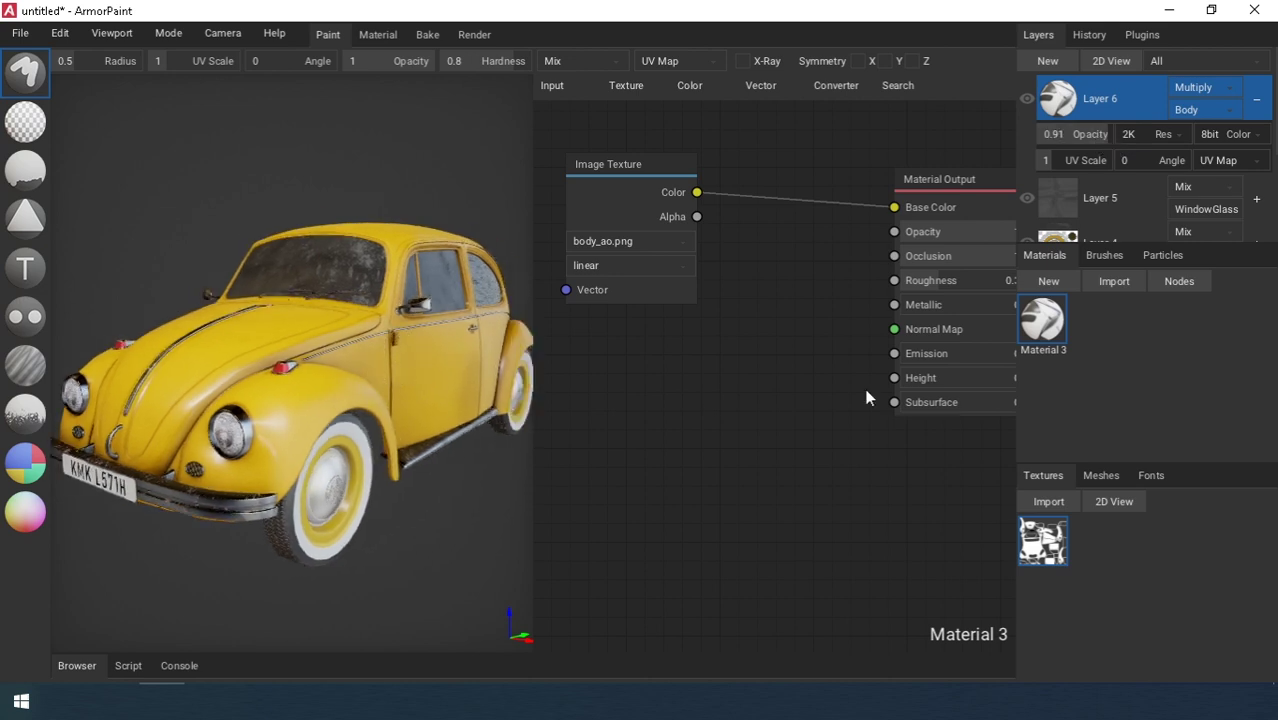
Import ao detail.png from the textures beetle folder and convert Layer 6 to a paint layer.
click(898, 698)
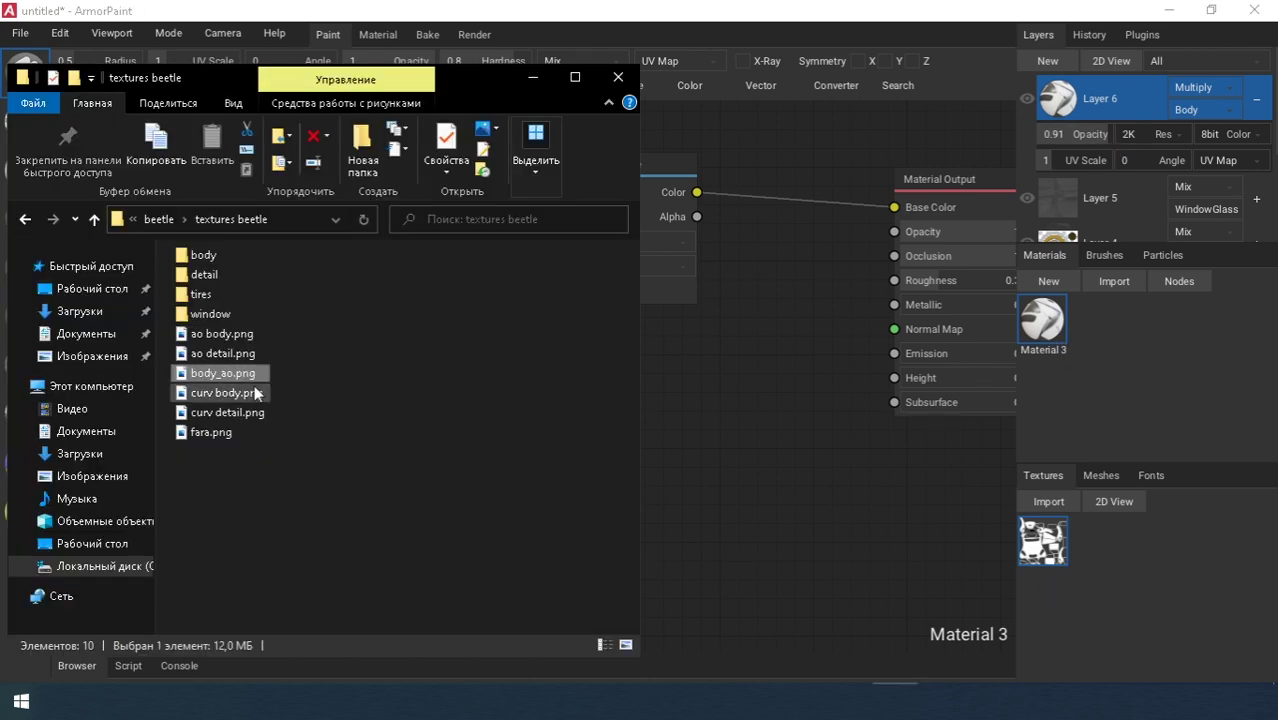
drag(222, 353, 1155, 579)
click(533, 77)
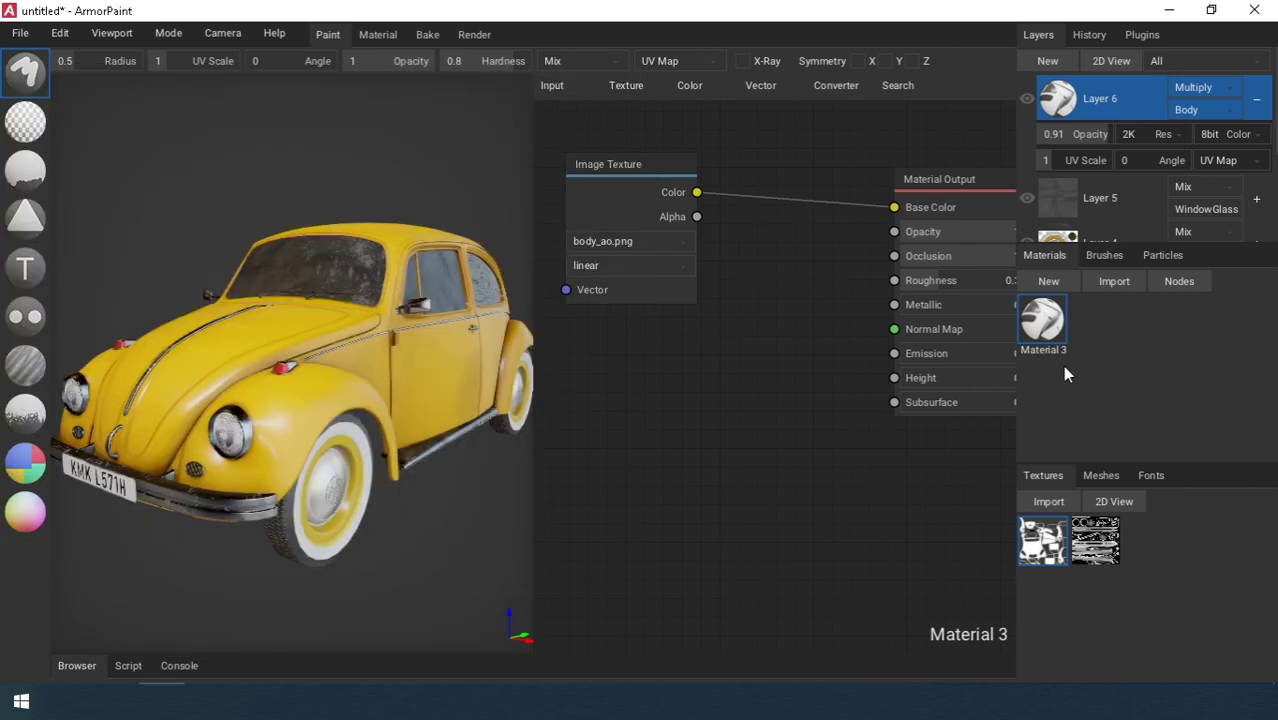
right_click(1062, 102)
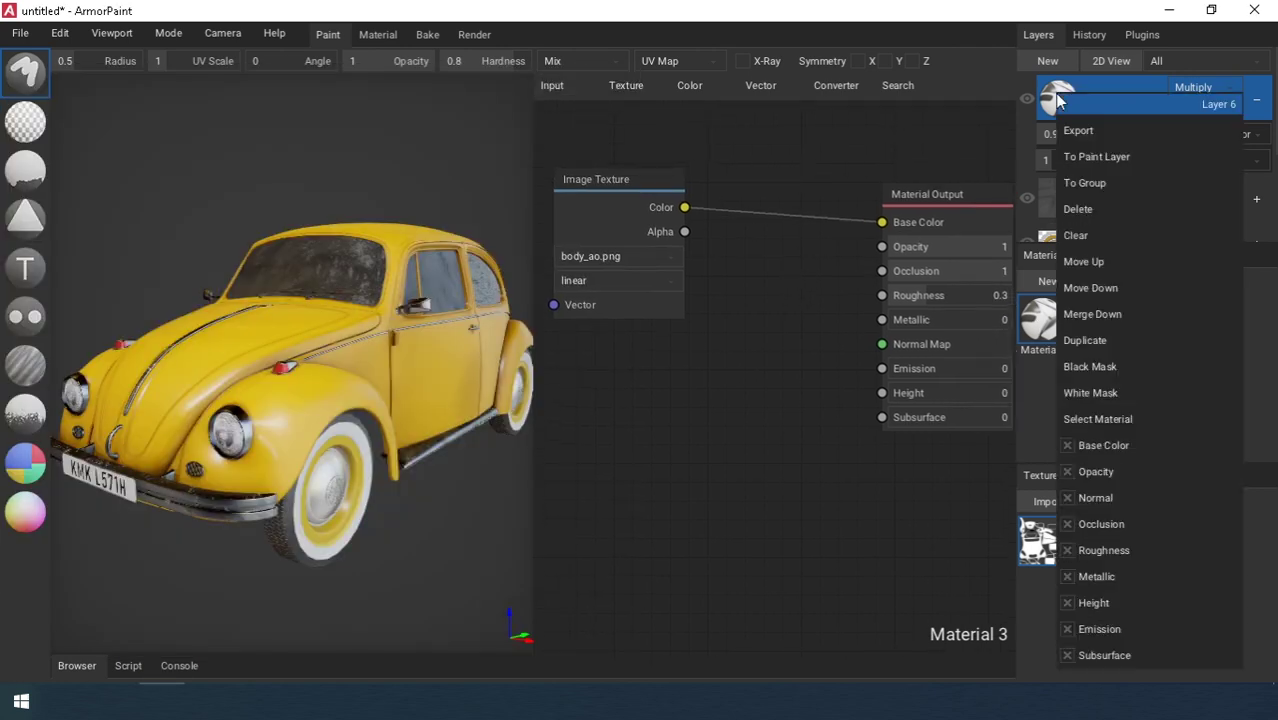
click(1086, 160)
Replace the body_ao.png node in Material 3 with an ao detail.png Image Texture connected to Base Color.
click(1095, 550)
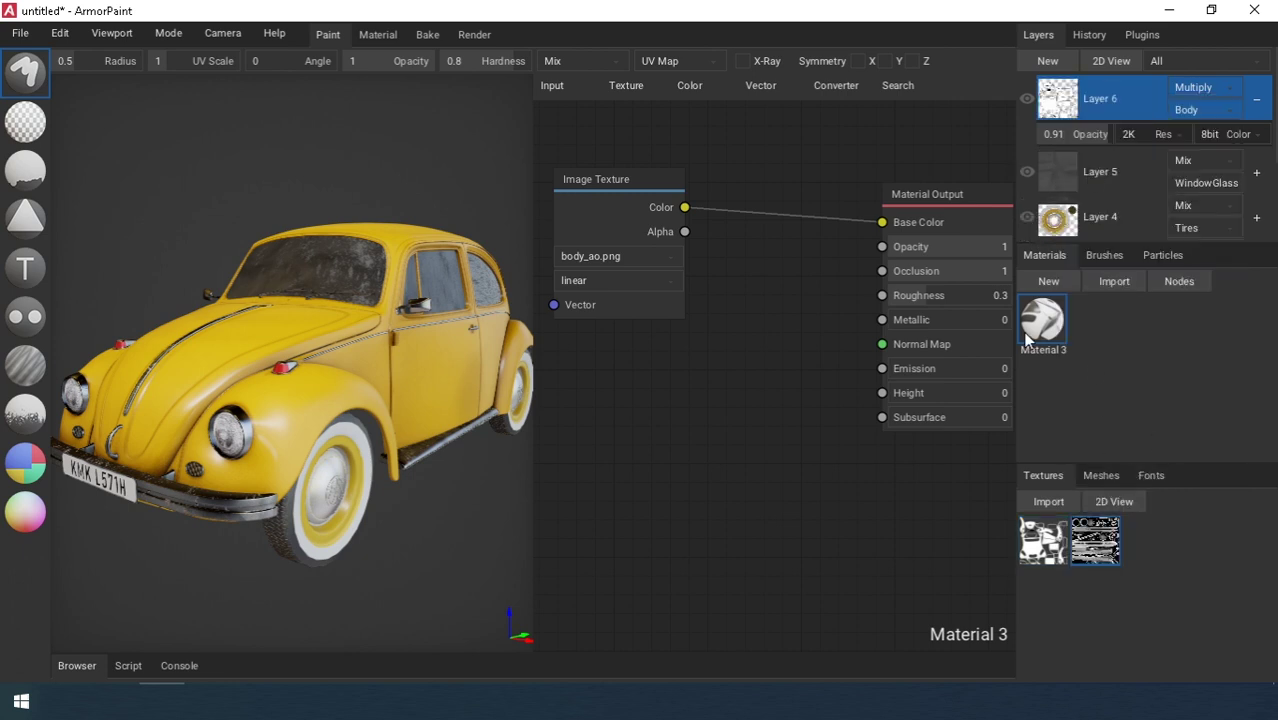
drag(1080, 545, 663, 348)
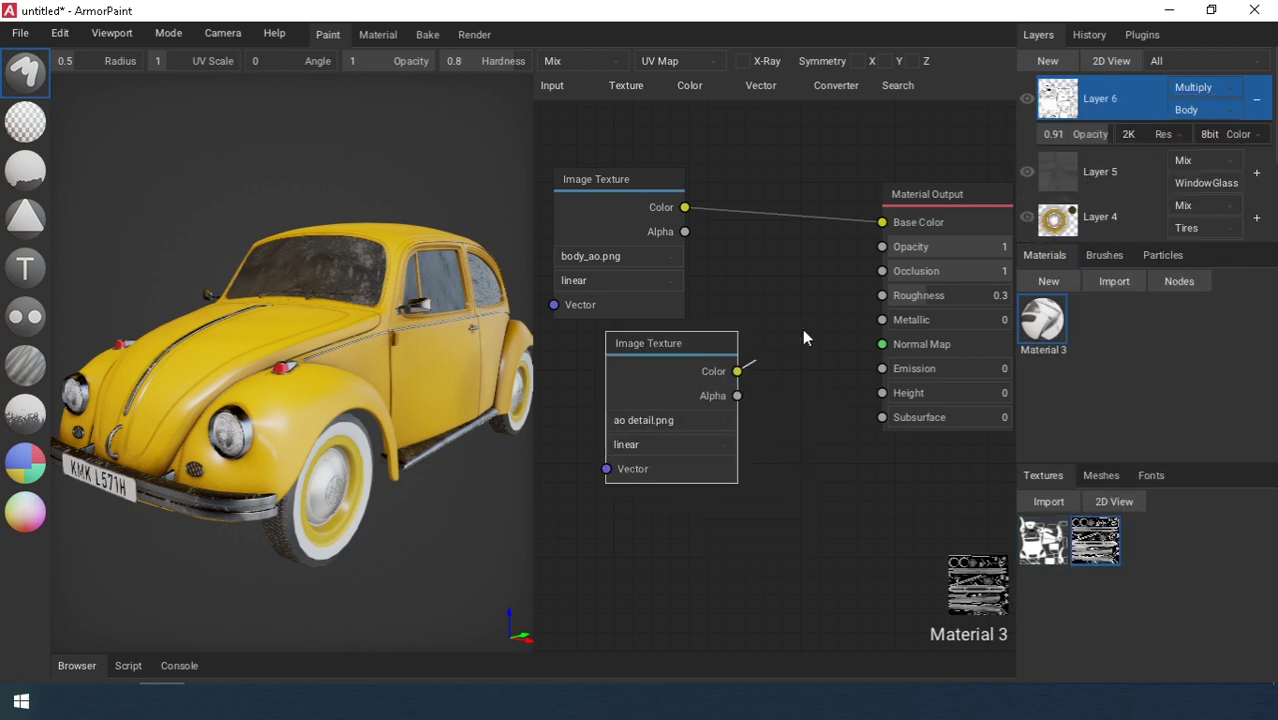
drag(803, 337, 881, 222)
click(638, 189)
key(Delete)
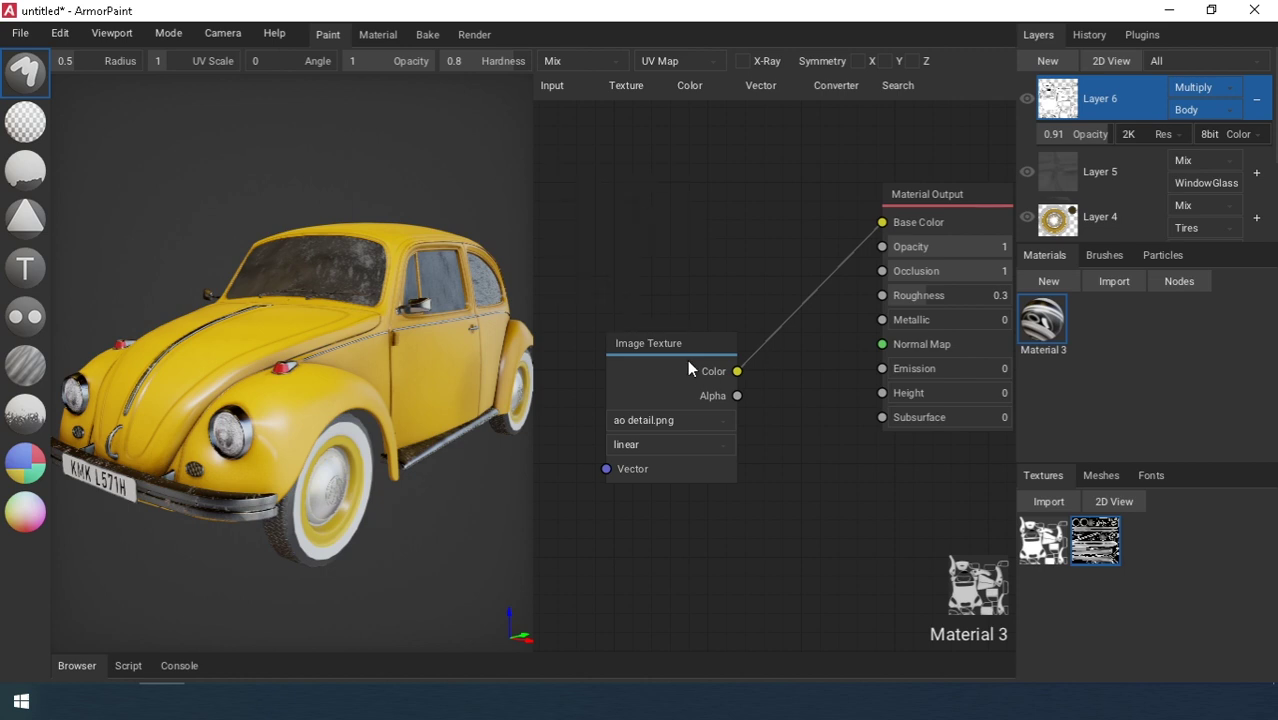
drag(688, 369, 676, 282)
Isolate the Detail object, apply Material 3 as a fill layer, and set its blending to Multiply.
click(1189, 62)
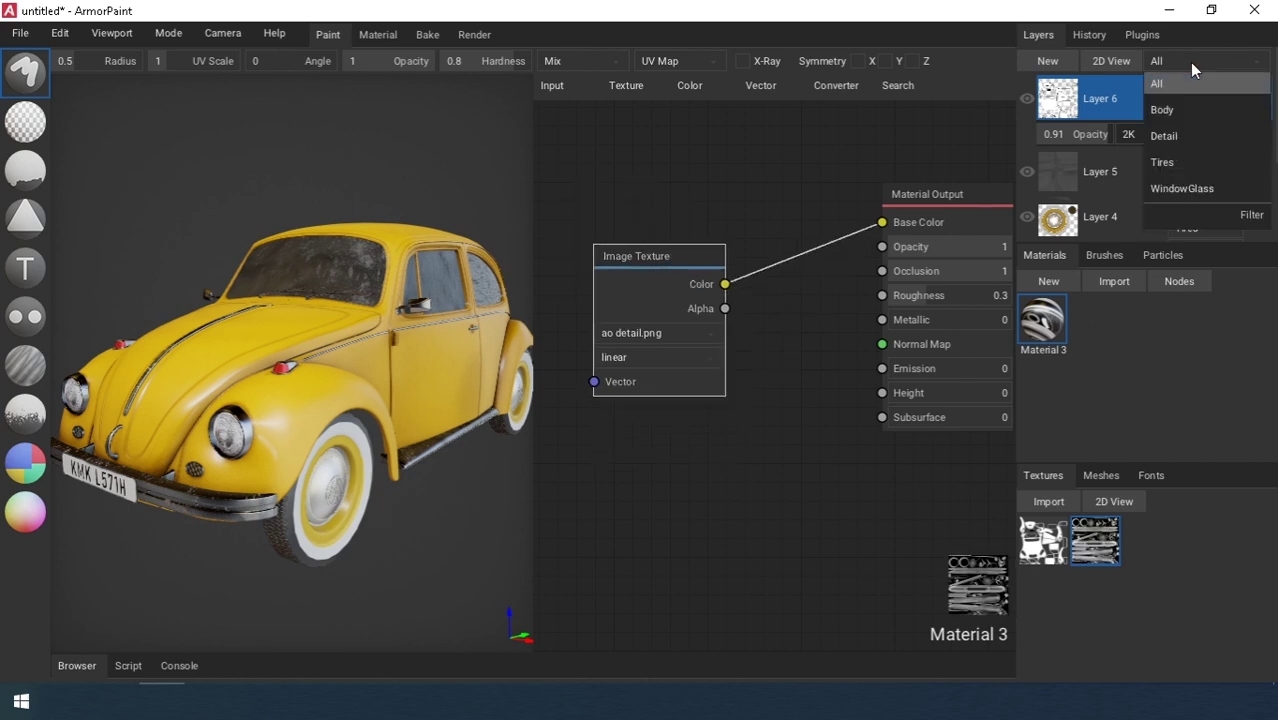
click(1168, 140)
drag(1043, 320, 262, 494)
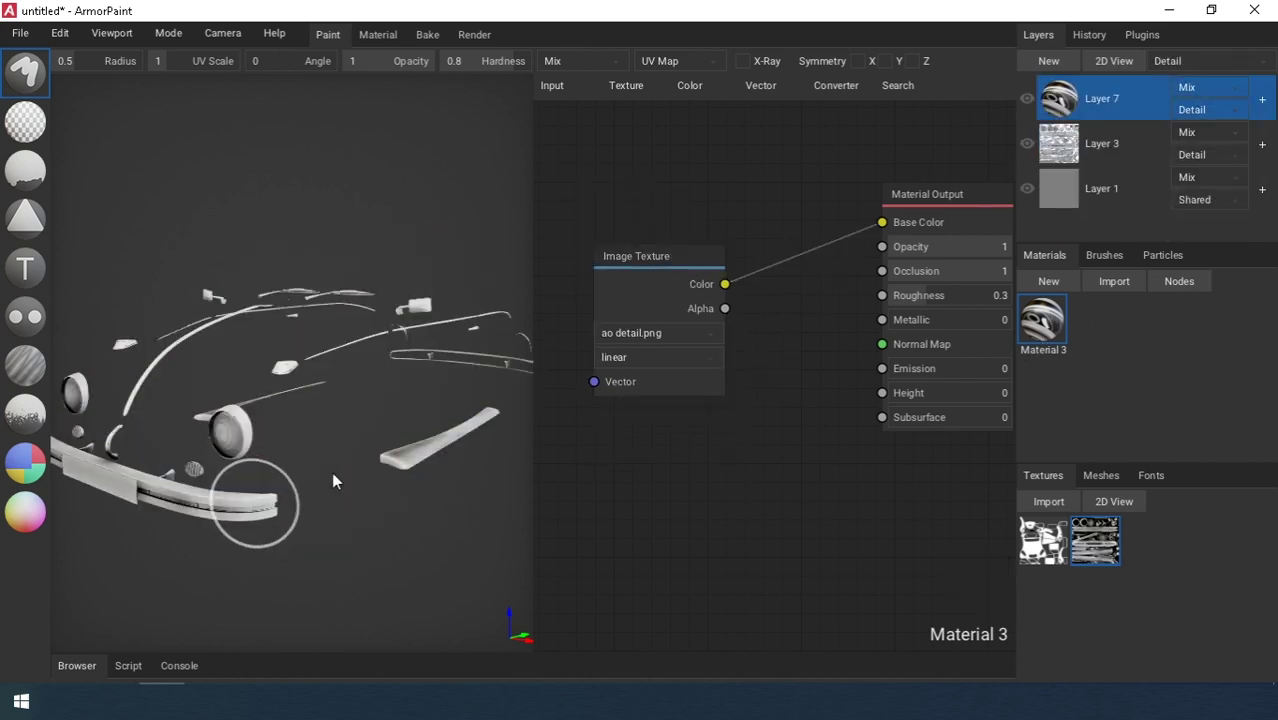
click(1212, 88)
click(1200, 162)
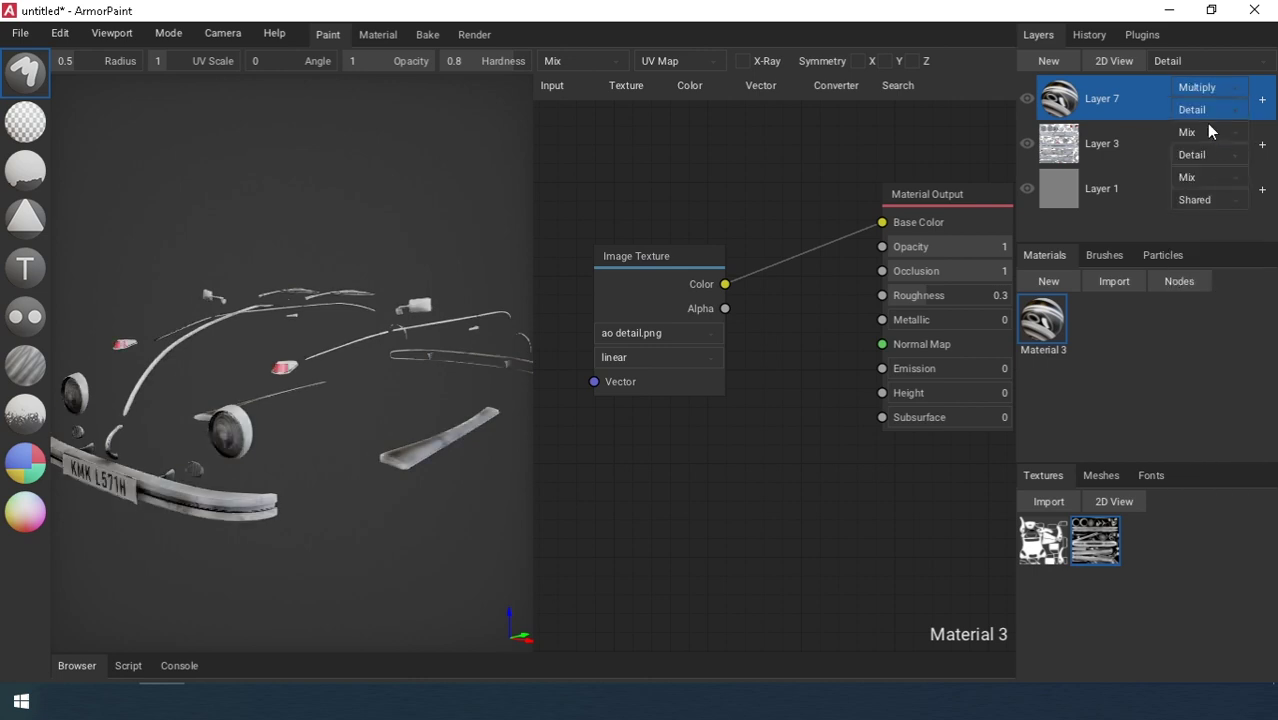
Set Layer 7's opacity to 0.49 and change its blending to Overlay.
click(1262, 103)
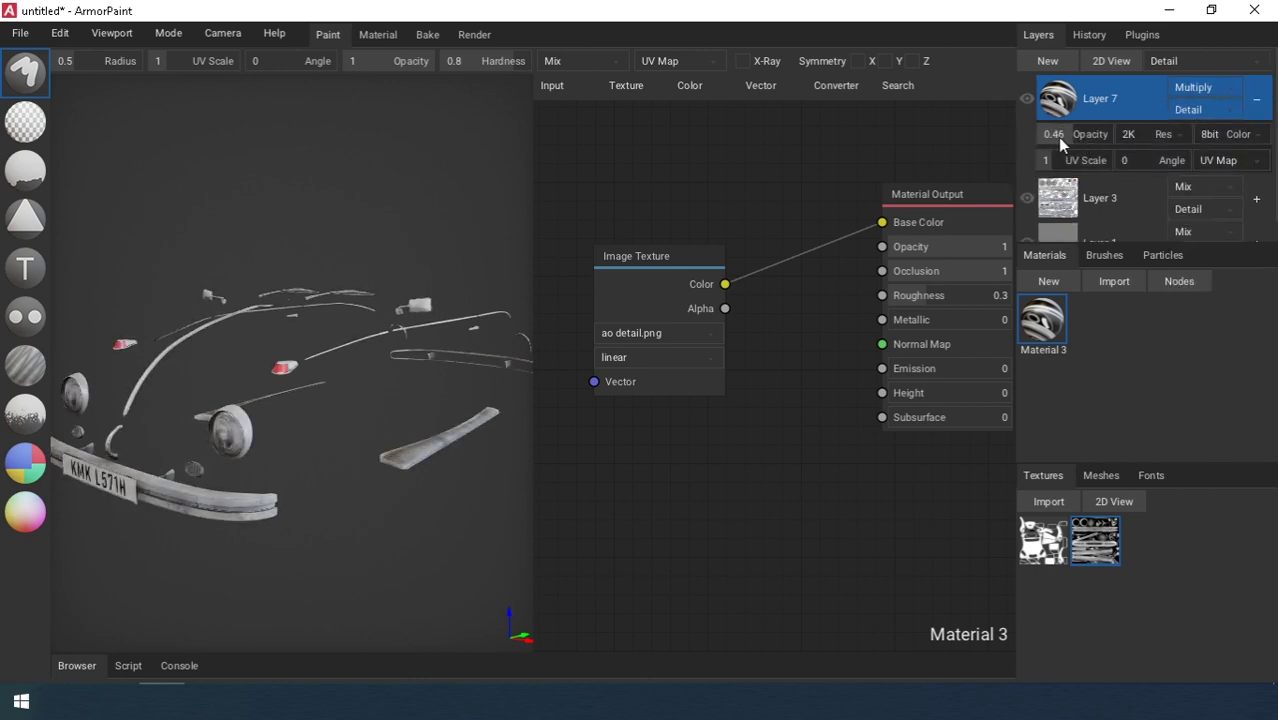
mouse_move(1067, 137)
mouse_down()
mouse_move(1152, 139)
mouse_move(1073, 138)
mouse_up()
click(1186, 89)
click(1190, 320)
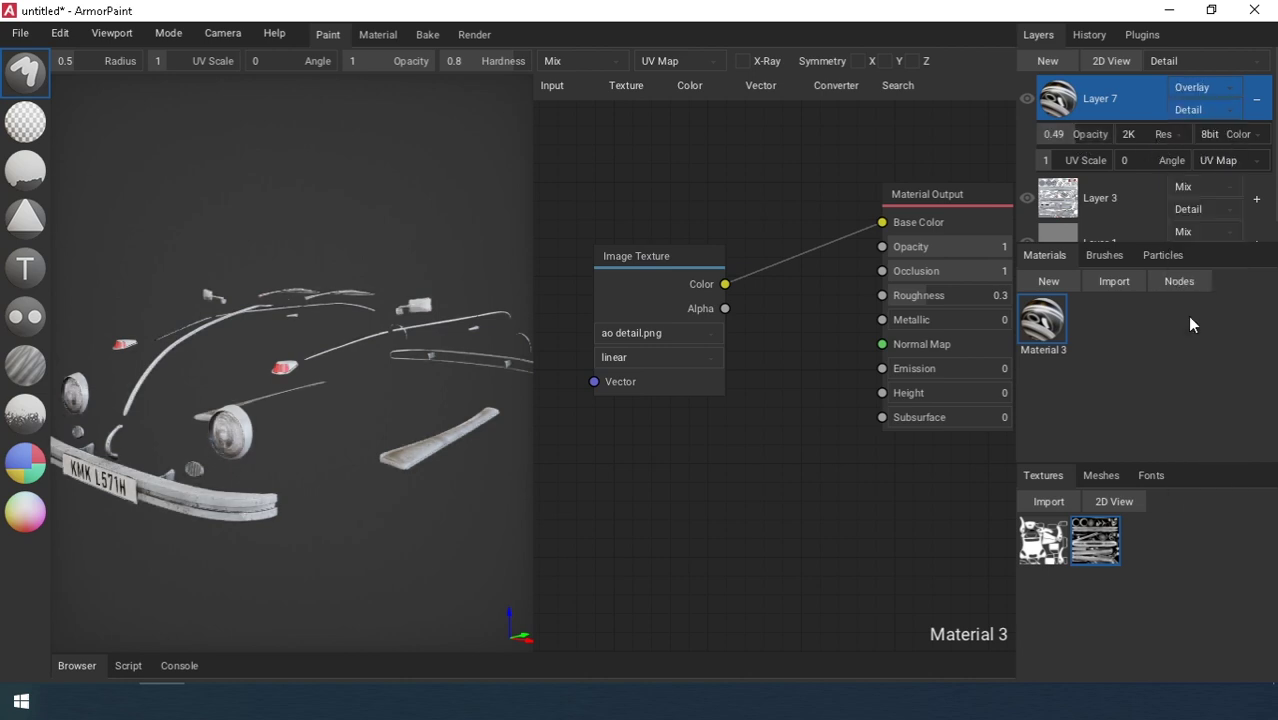
Limit Layer 7 to Base Color by disabling its other channels, from Opacity through Subsurface.
right_click(1043, 133)
click(1062, 561)
click(1061, 587)
click(1060, 613)
click(1059, 639)
click(1058, 665)
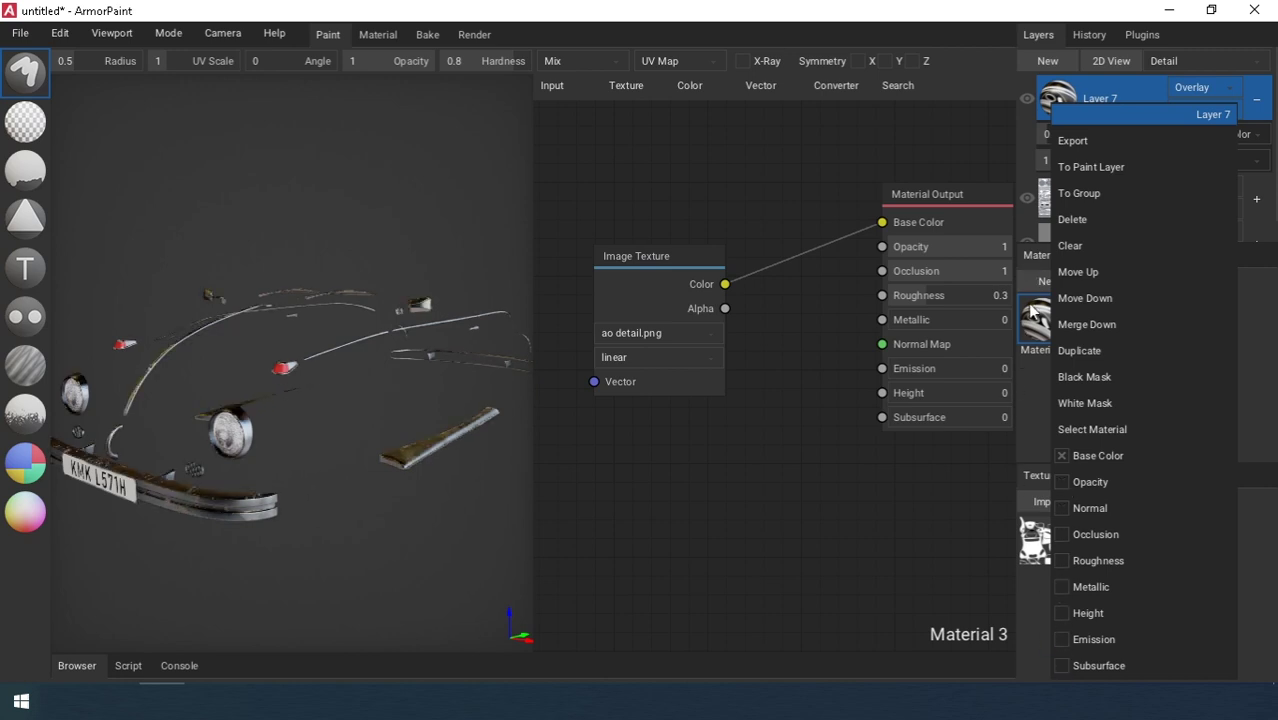
Raise Layer 7's opacity to 0.66.
click(1033, 313)
click(1050, 204)
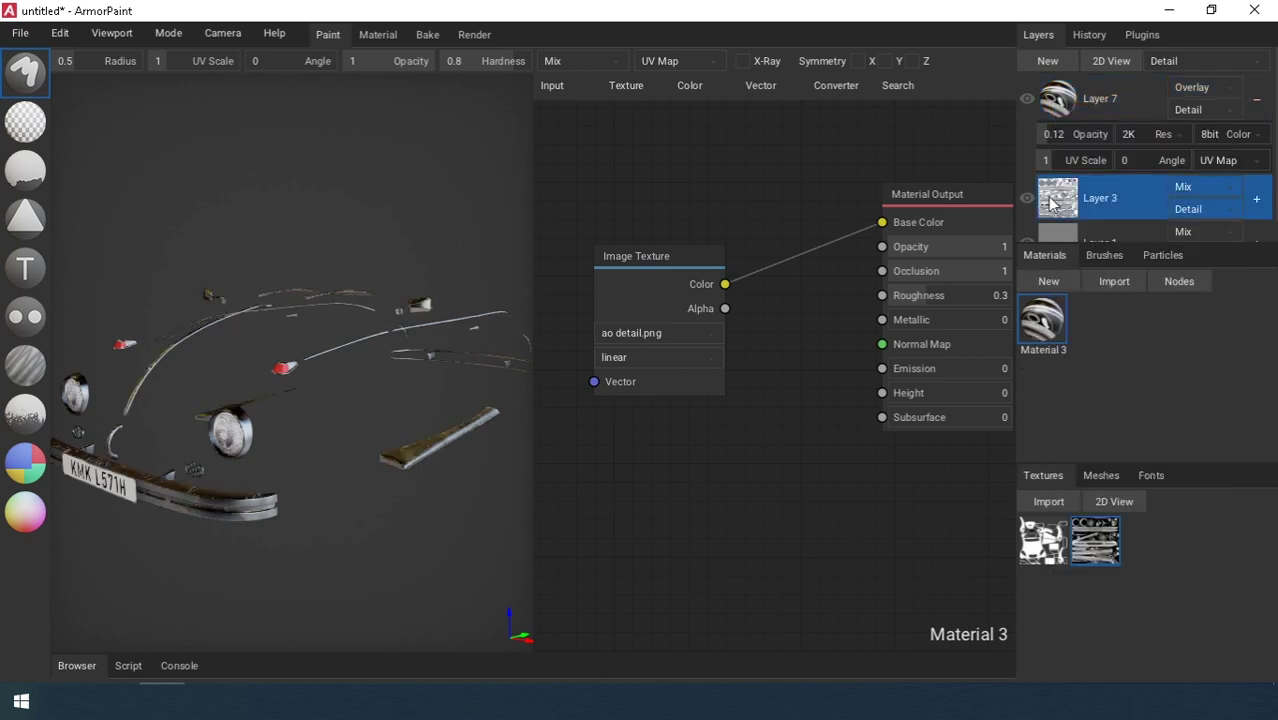
click(1060, 116)
mouse_move(1069, 138)
mouse_down()
mouse_move(1083, 137)
mouse_move(1071, 148)
mouse_up()
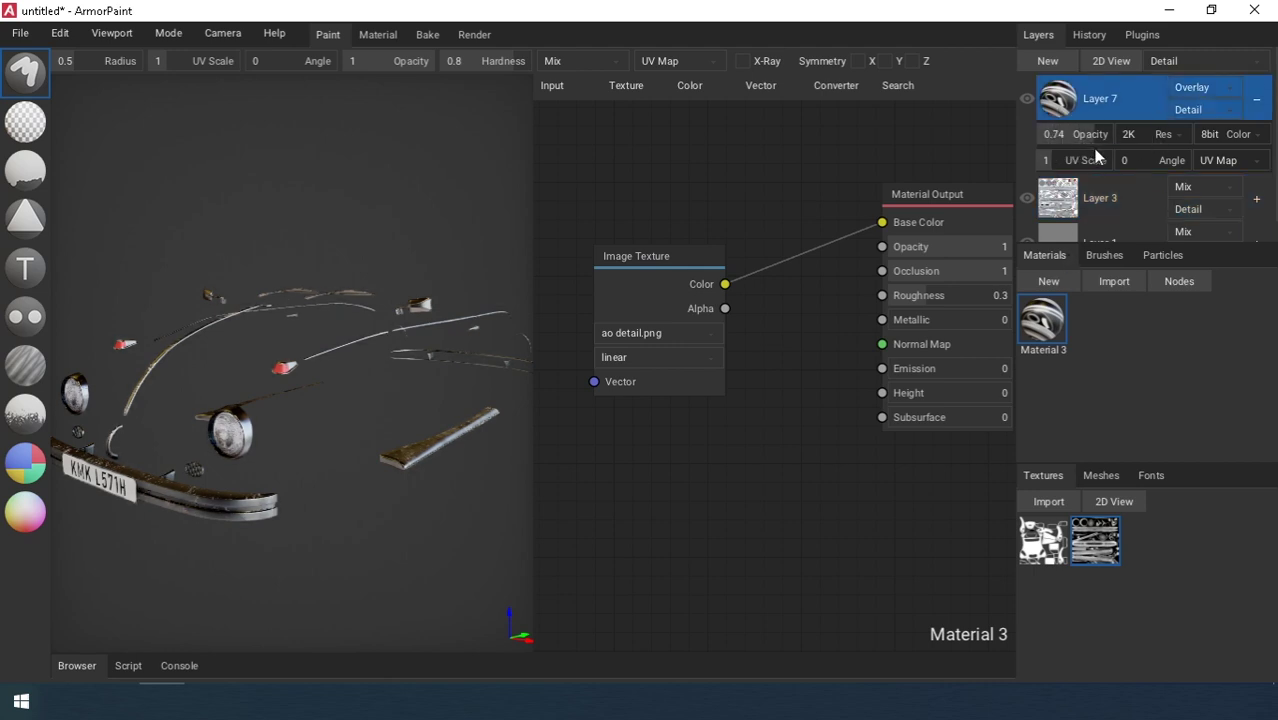
Isolate the Body object and limit Layer 6 to Base Color by disabling its channels from Opacity through Subsurface.
click(1181, 63)
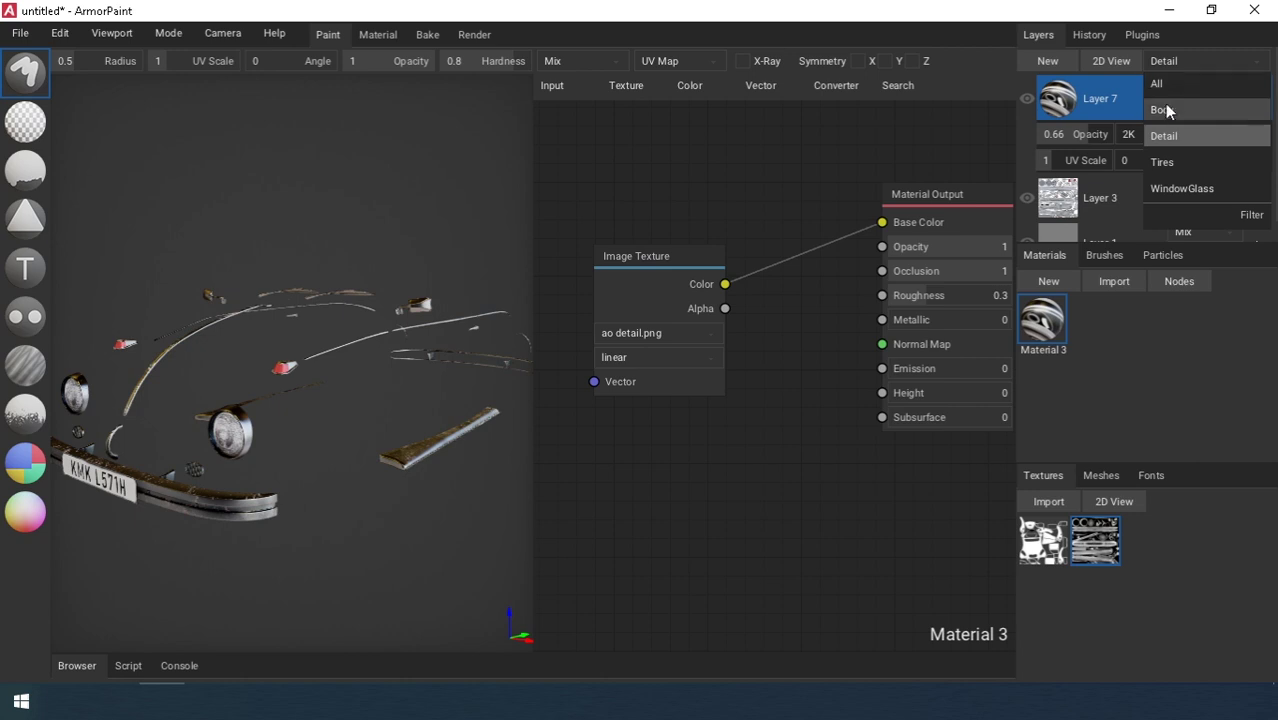
click(1164, 103)
click(1069, 108)
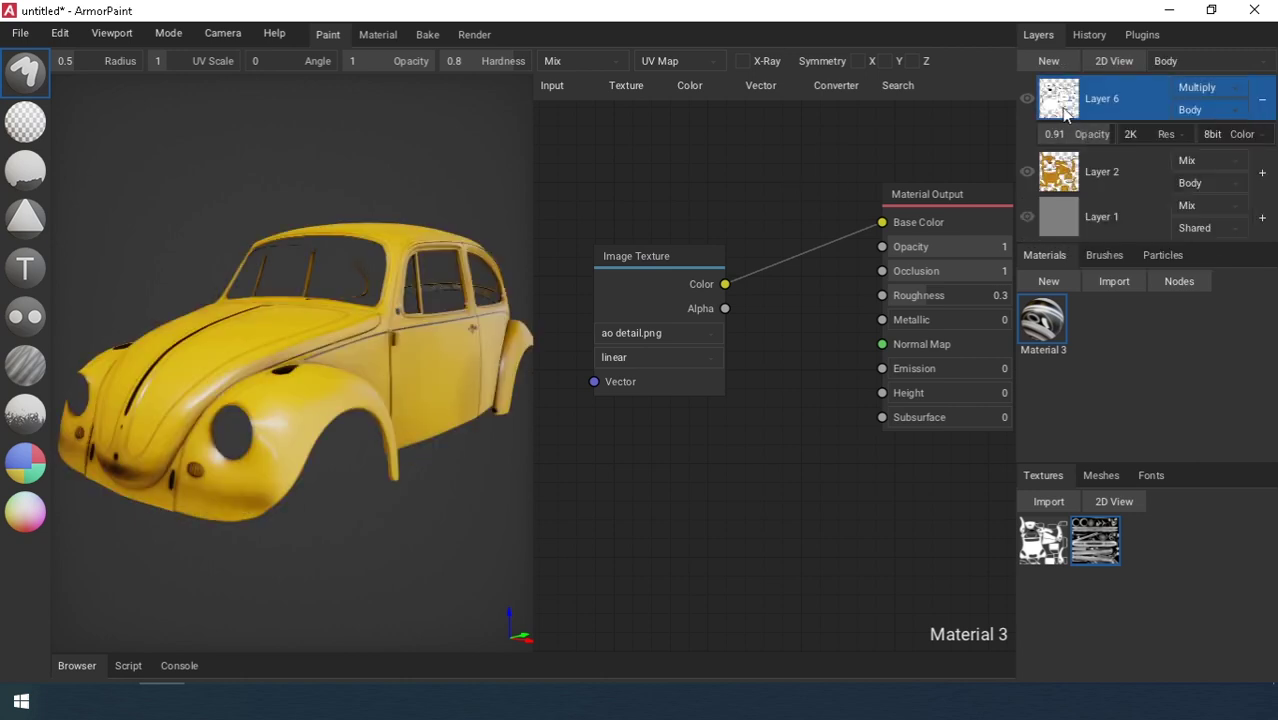
right_click(1061, 107)
click(1073, 459)
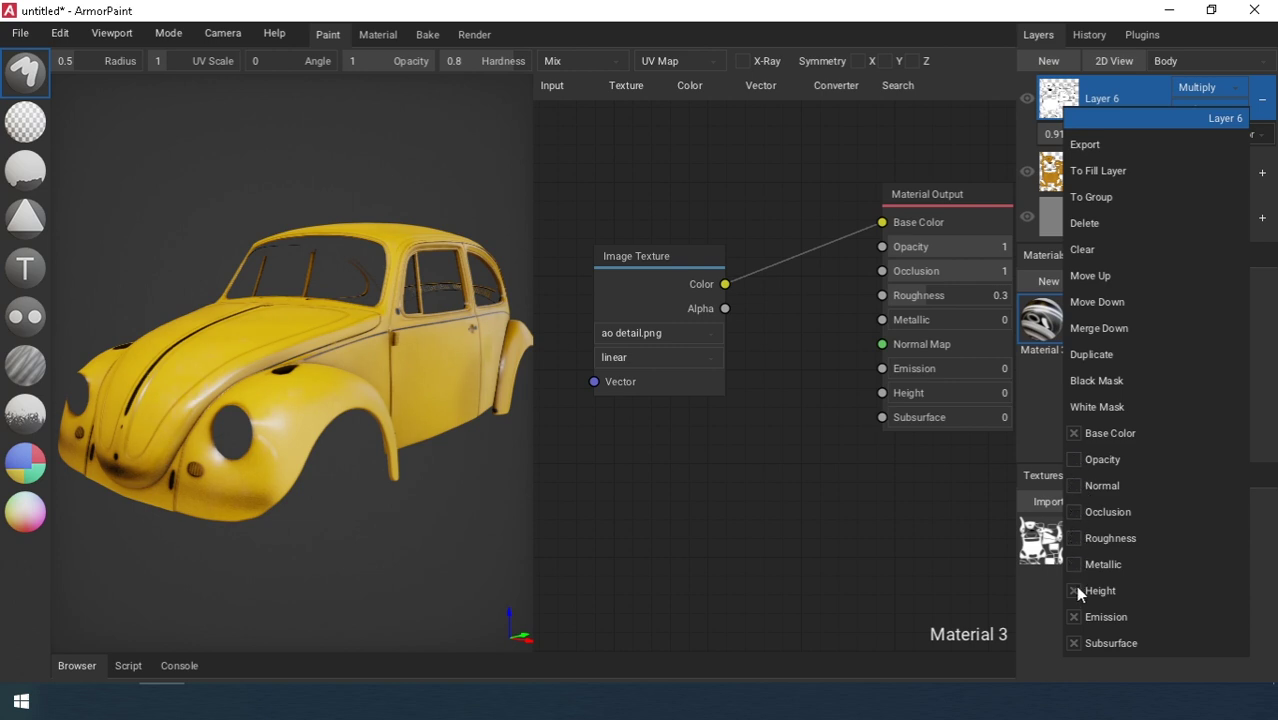
click(1033, 476)
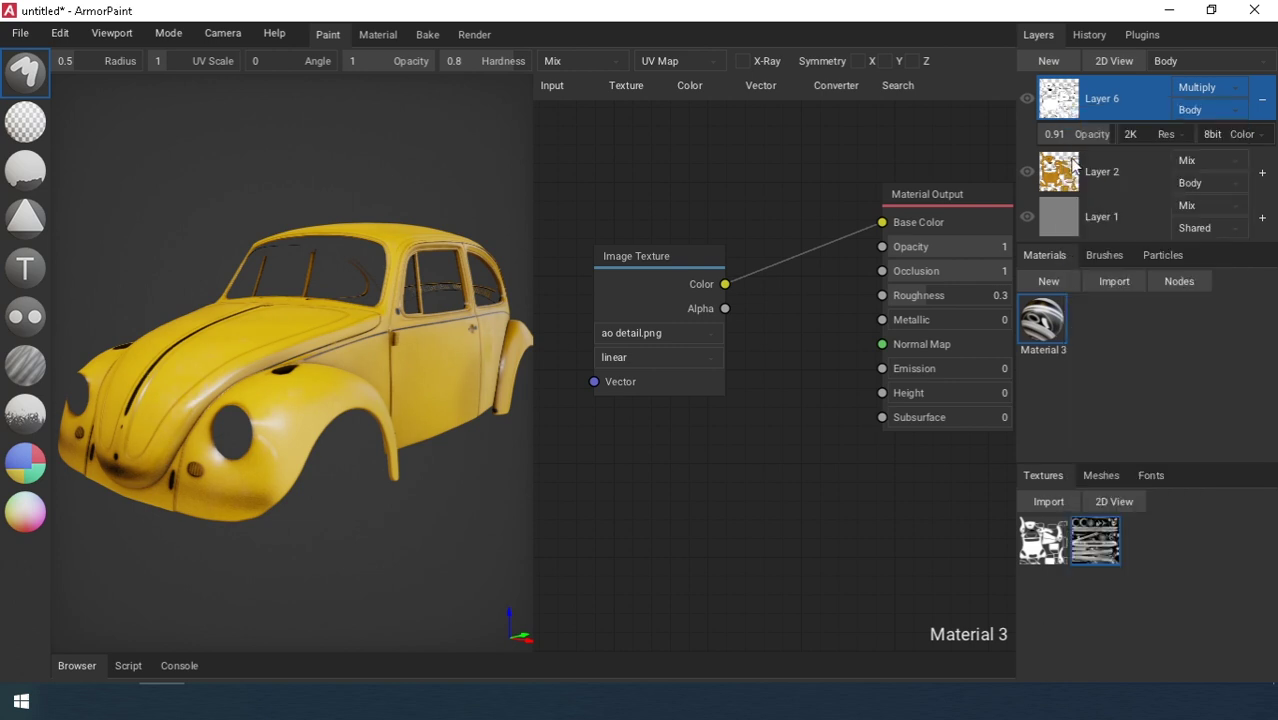
Check the Detail object, show all objects again, and convert Layer 7 to a paint layer.
click(1155, 62)
click(1172, 133)
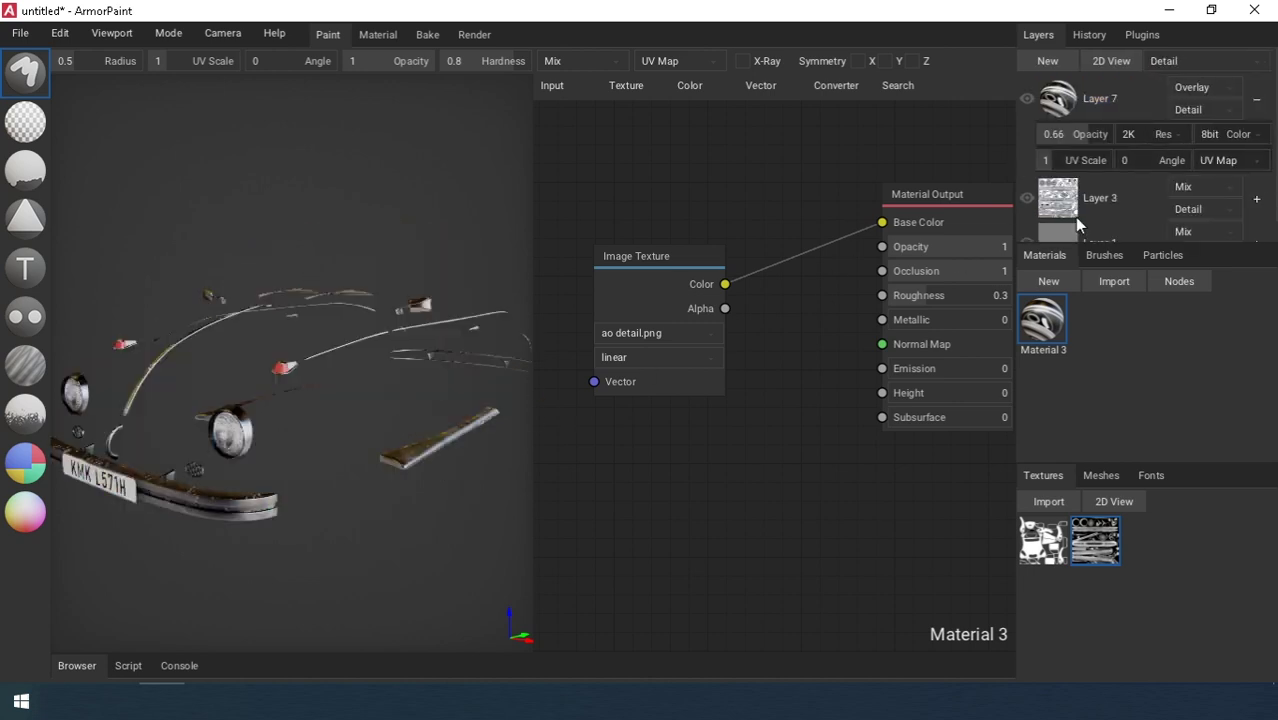
click(1170, 62)
click(1163, 82)
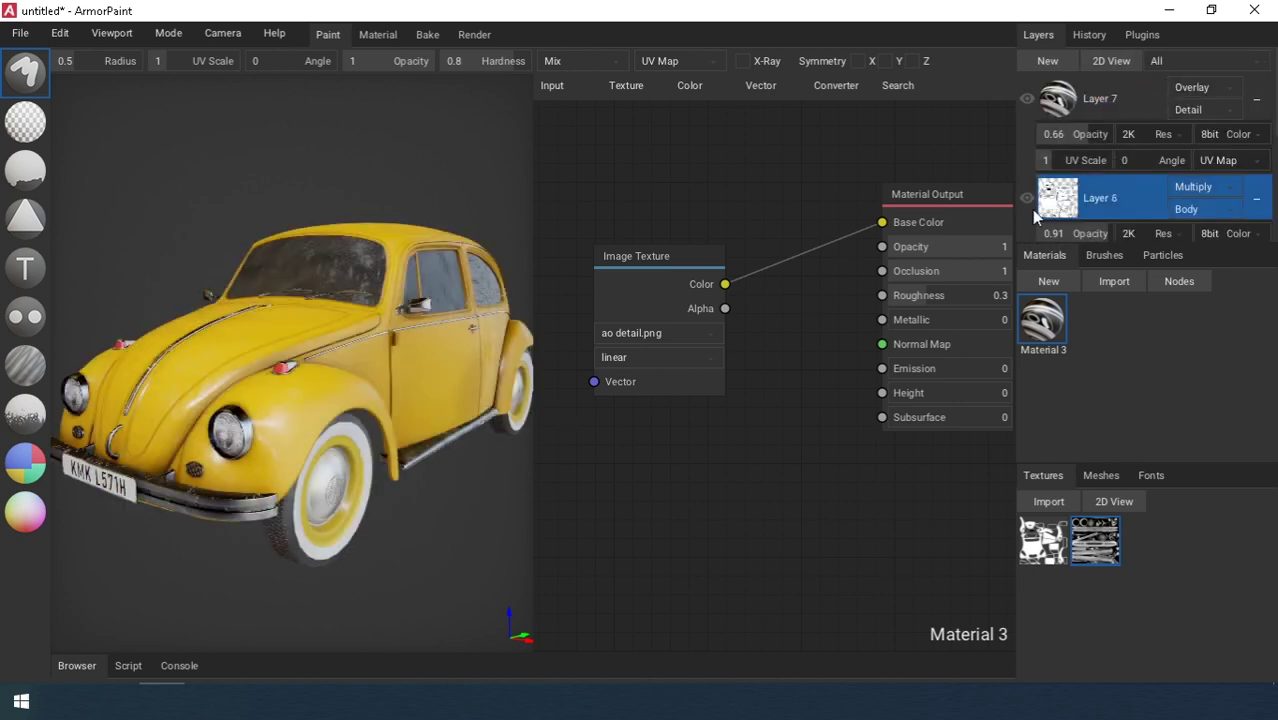
click(1026, 98)
click(1058, 106)
right_click(1058, 106)
click(1072, 164)
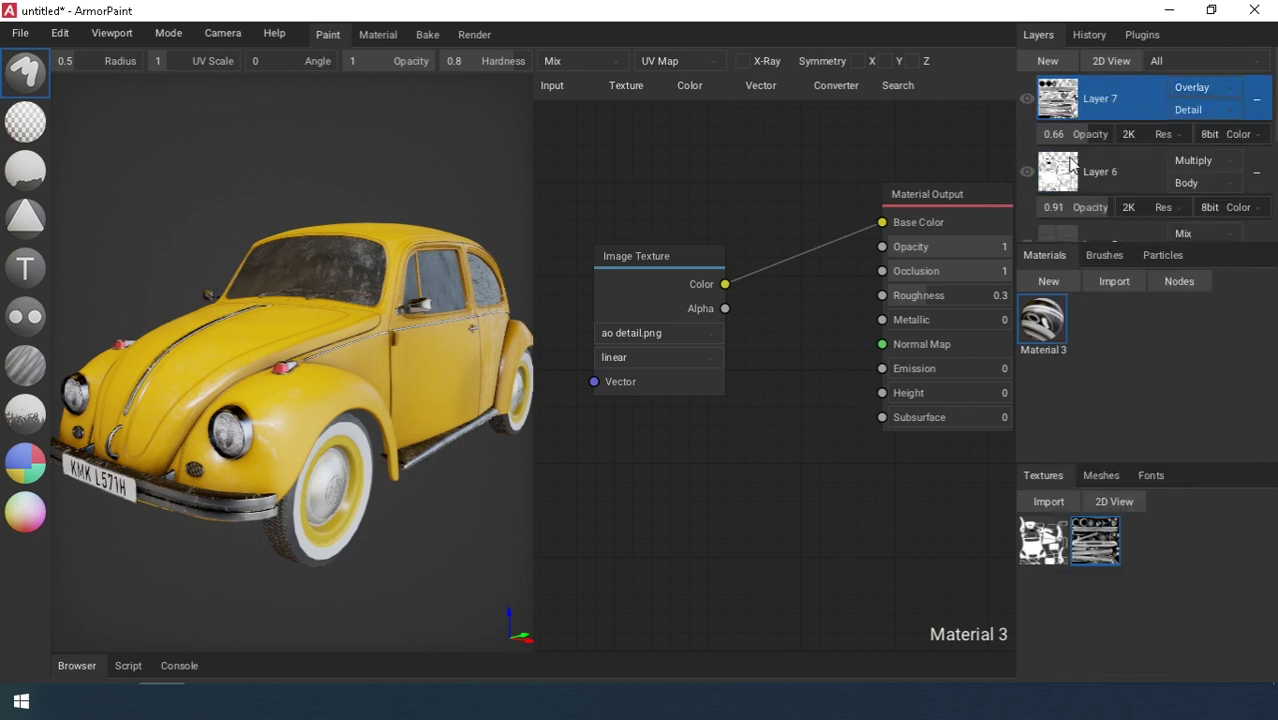
Put Layer 7 into a new group and move Layer 6 up into the same group.
mouse_move(283, 443)
right_down()
mouse_move(457, 435)
mouse_move(290, 499)
mouse_move(278, 439)
right_up()
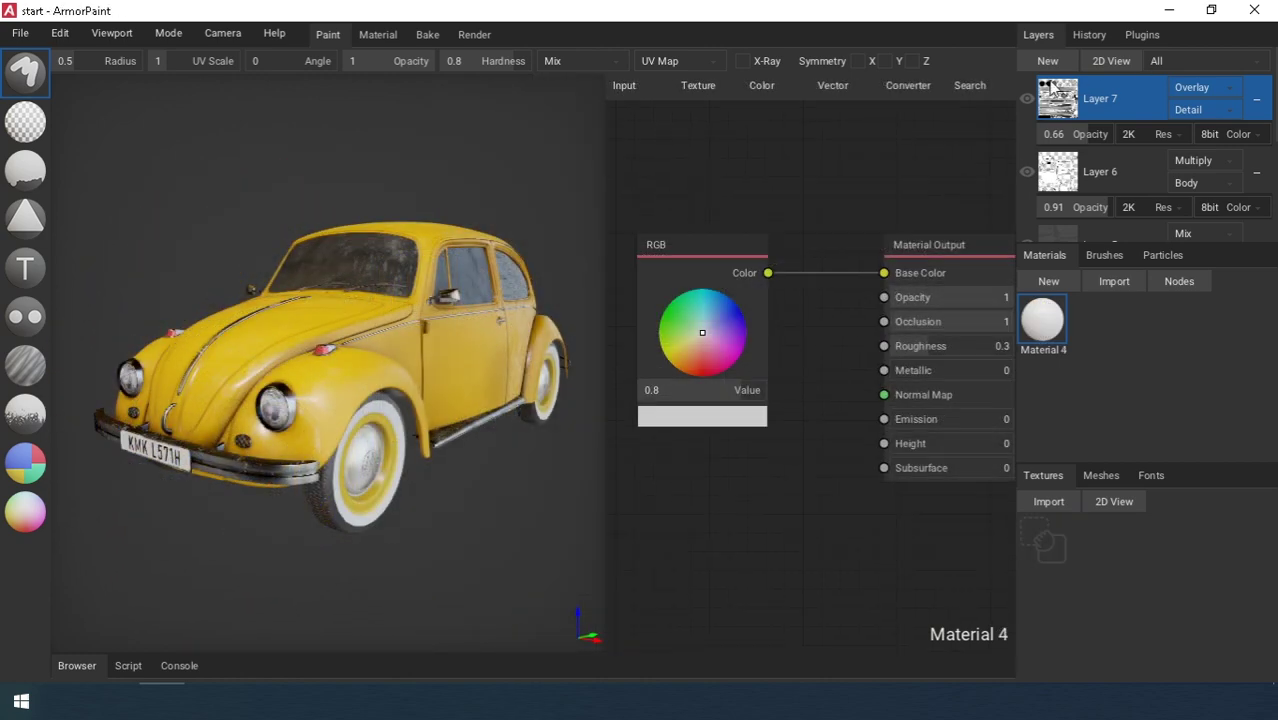
right_click(1058, 110)
click(1081, 190)
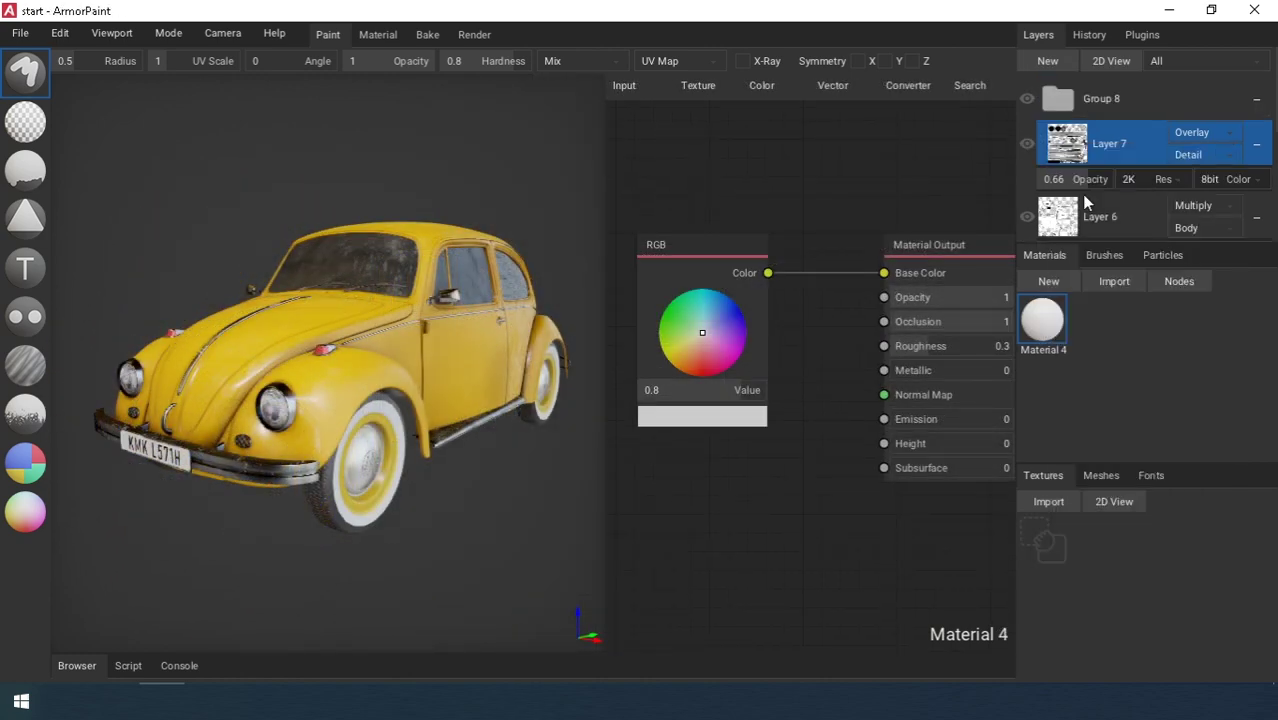
click(1066, 208)
scroll(1066, 208, down, 1)
click(1064, 205)
right_click(1064, 199)
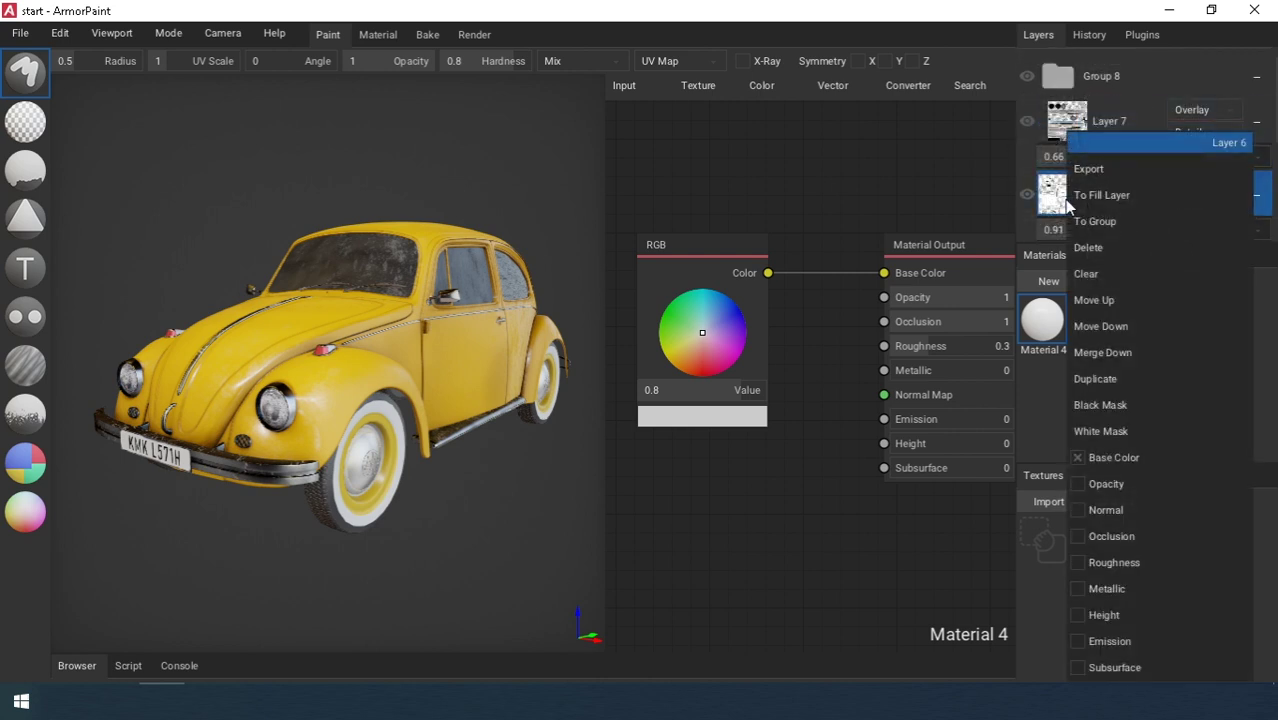
click(1111, 306)
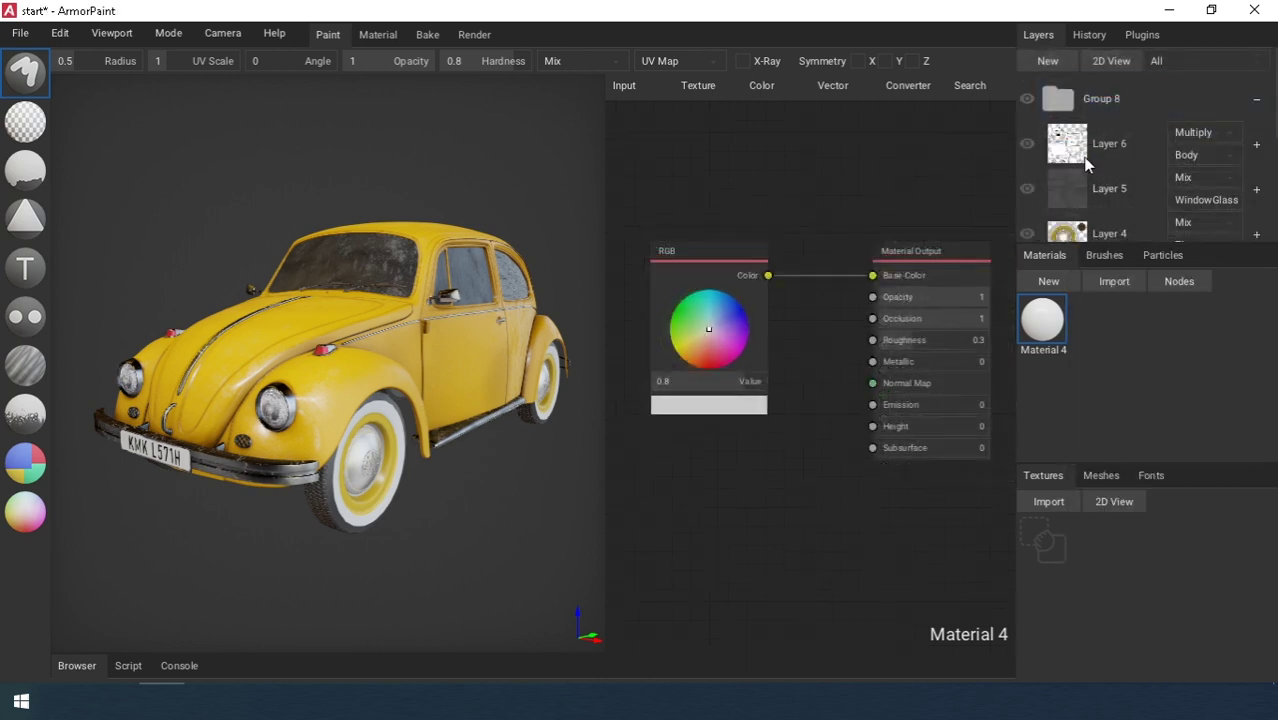
Rename the new layer group as Base.
double_click(1098, 100)
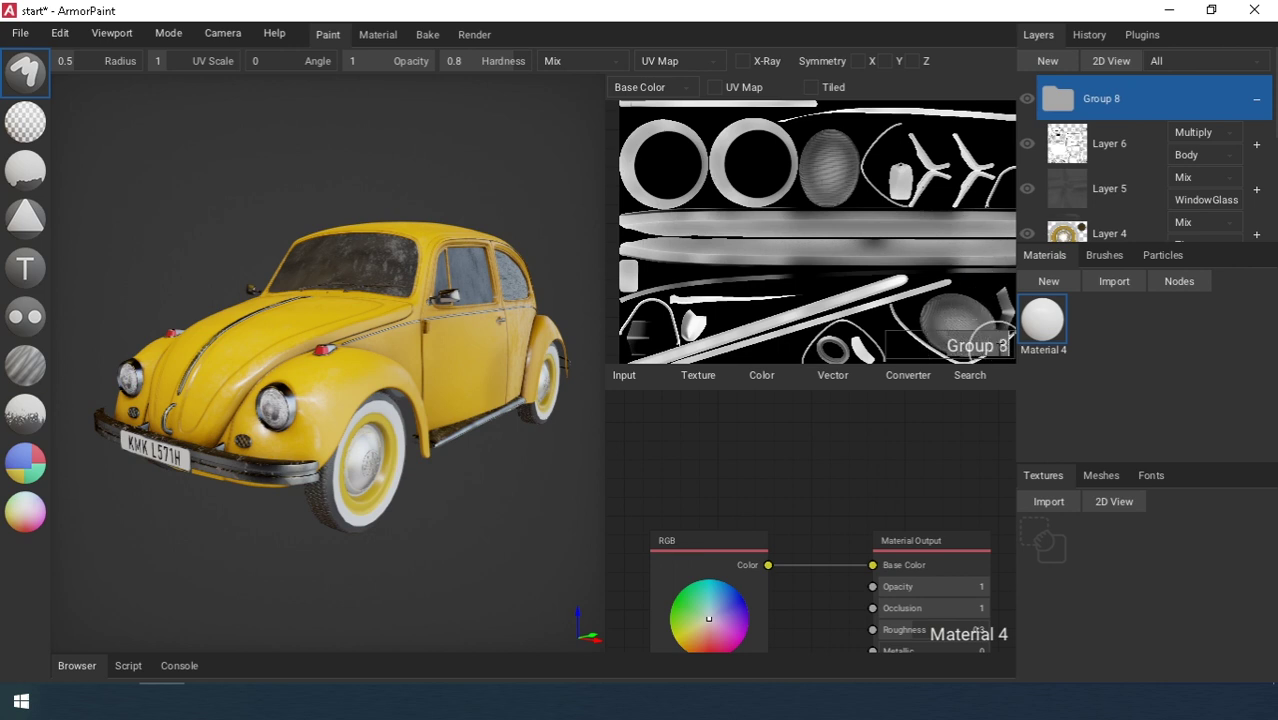
mouse_move(1043, 320)
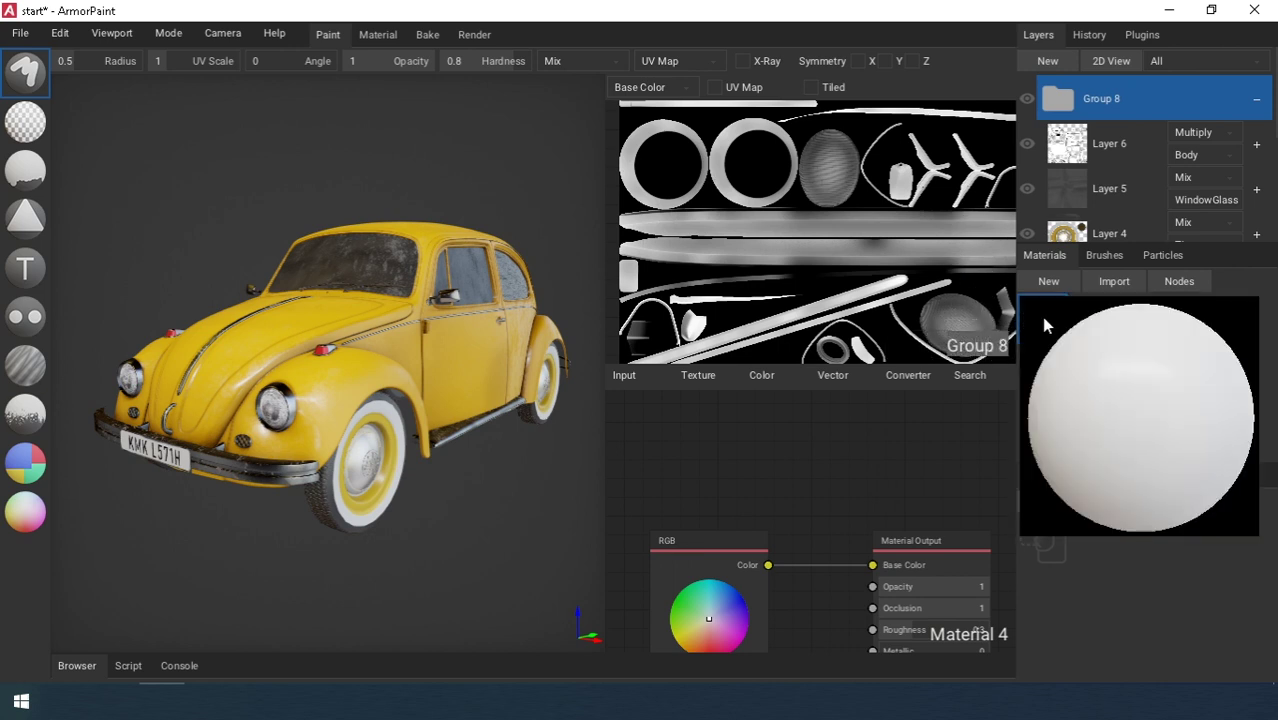
text(Base)
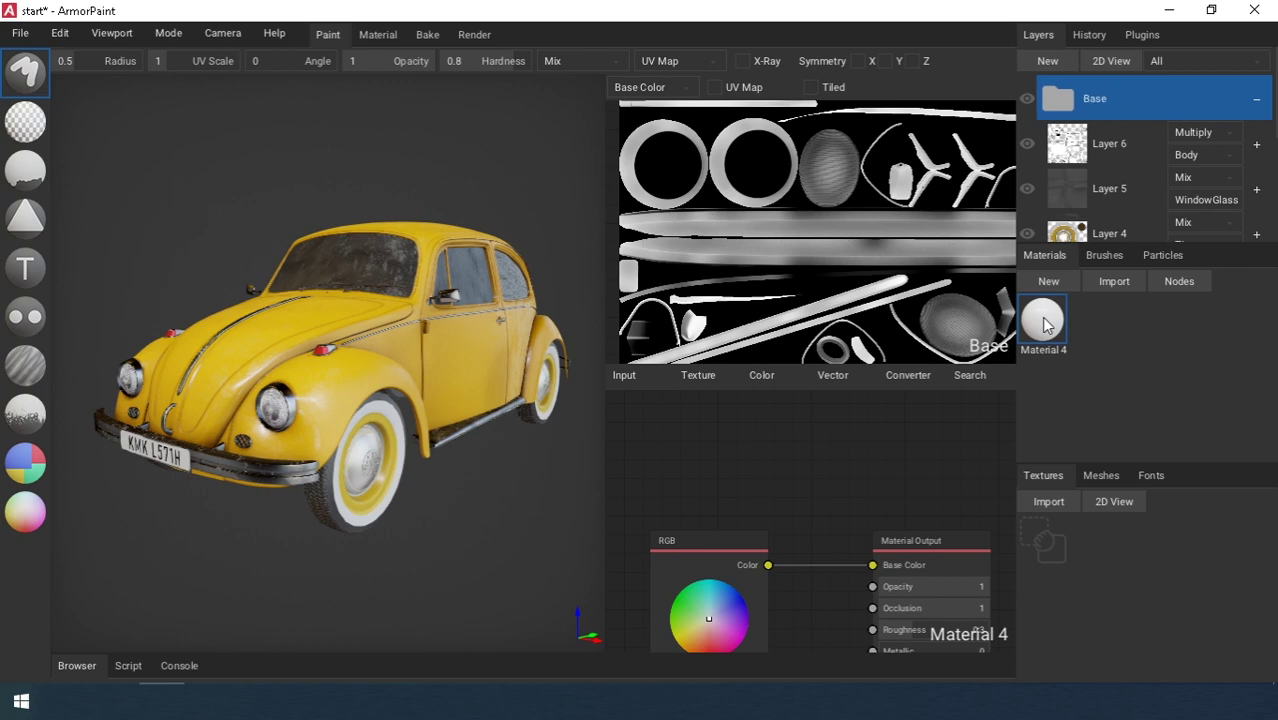
Give the grouped layers descriptive names, including Window, Tire, Shadow detail, Details and Body paint, and collapse the Base group.
click(1105, 143)
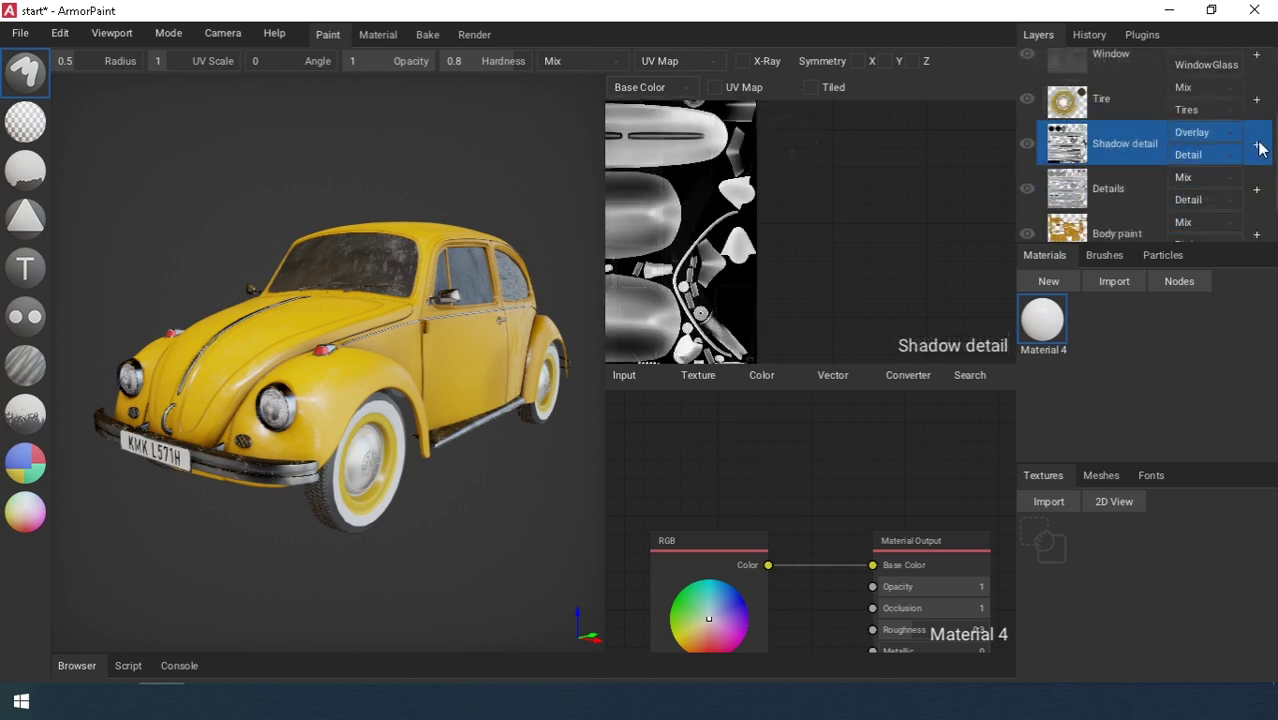
scroll(1253, 140, up, 3)
click(1252, 98)
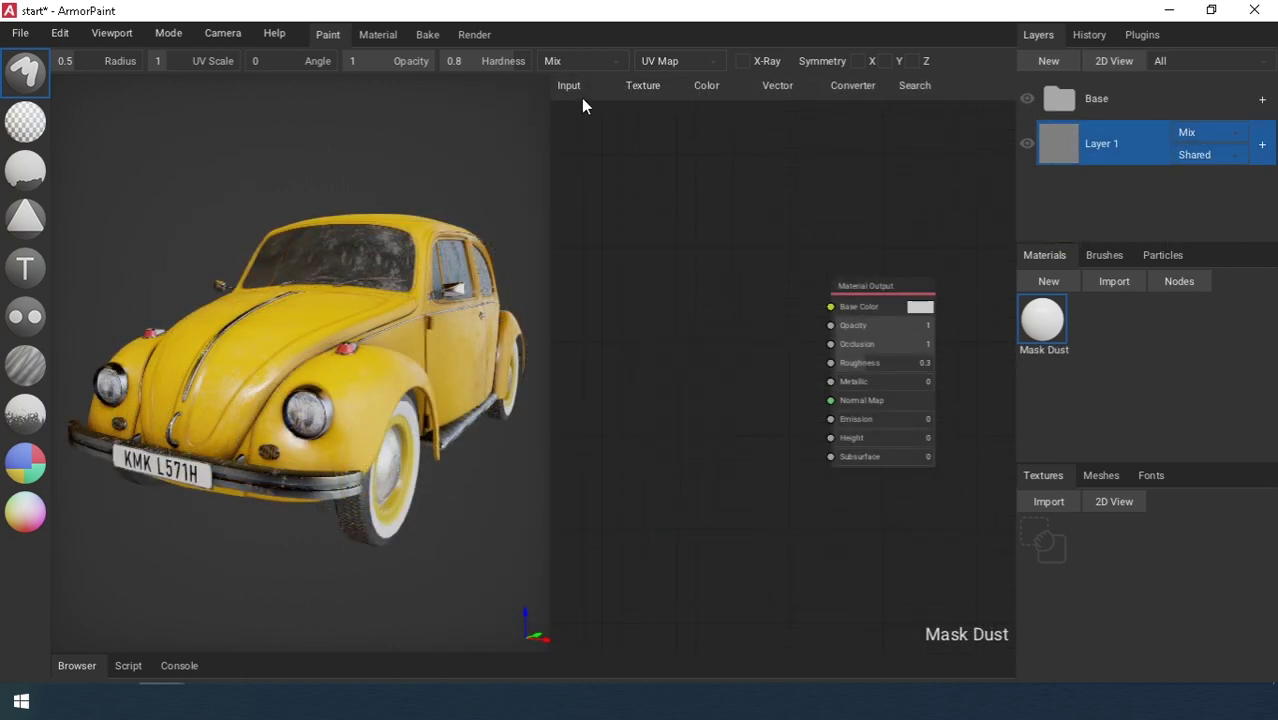
Add a Geometry node to the Mask Dust material and space the Material Output node away from it.
click(569, 86)
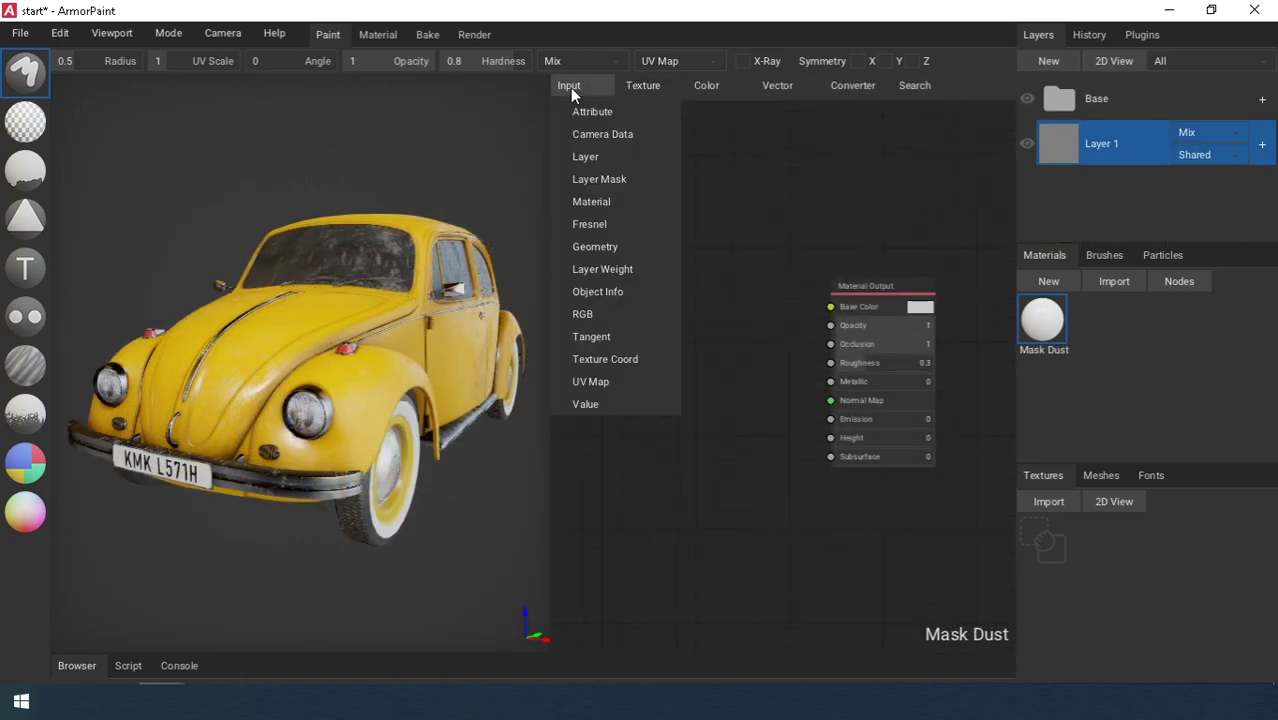
click(604, 247)
click(590, 264)
middle_drag(751, 306, 652, 322)
scroll(751, 304, down, 1)
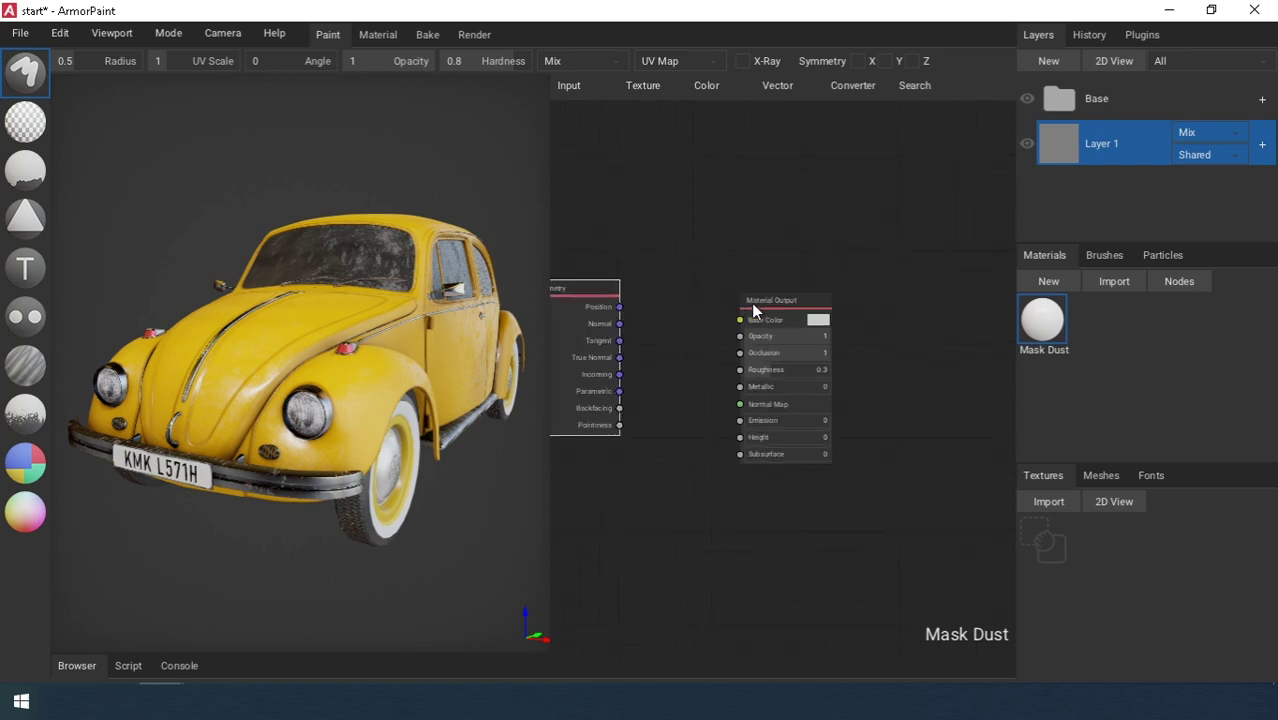
drag(751, 303, 890, 294)
middle_drag(776, 309, 804, 282)
Add a Normal node with Z set to 1, fed by Geometry's Normal output, and connect its Dot to Base Color.
click(762, 91)
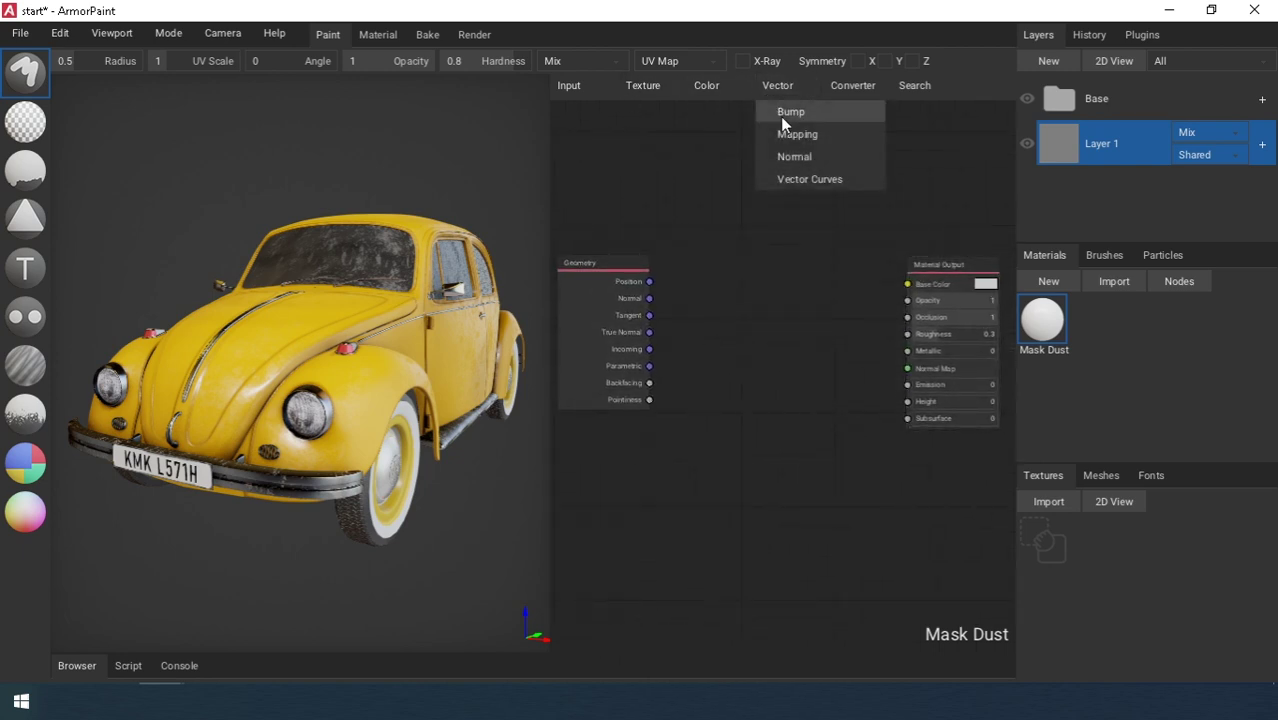
click(794, 157)
click(710, 269)
scroll(675, 365, up, 1)
scroll(675, 365, up, 1)
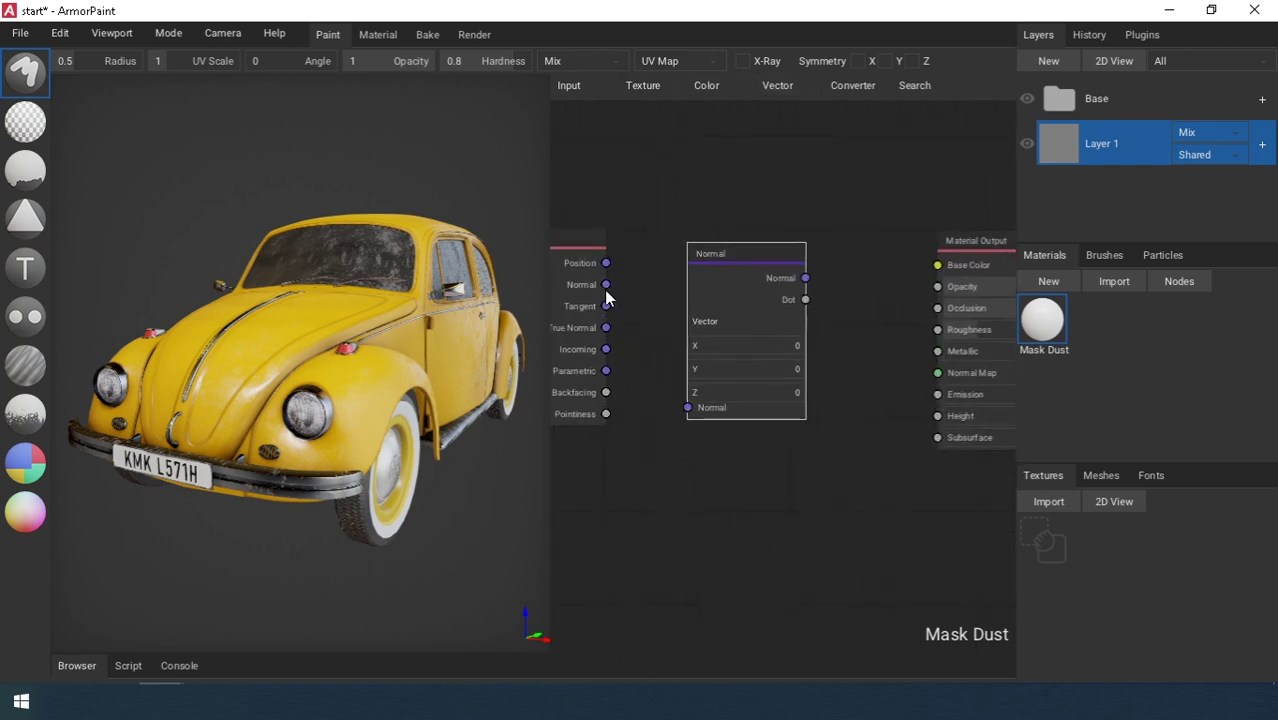
scroll(686, 409, down, 2)
drag(730, 350, 832, 323)
Isolate the Body object and apply the Mask Dust material to it as a fill layer.
click(1160, 84)
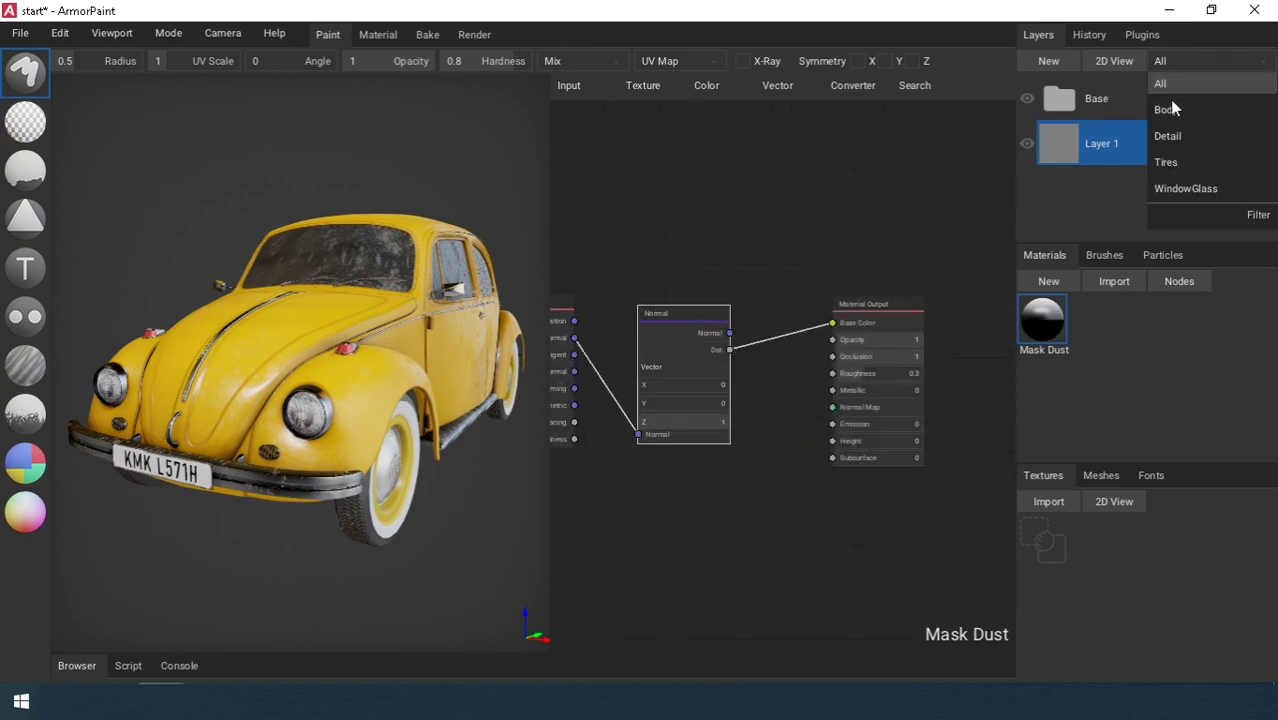
click(1169, 108)
drag(1025, 324, 305, 342)
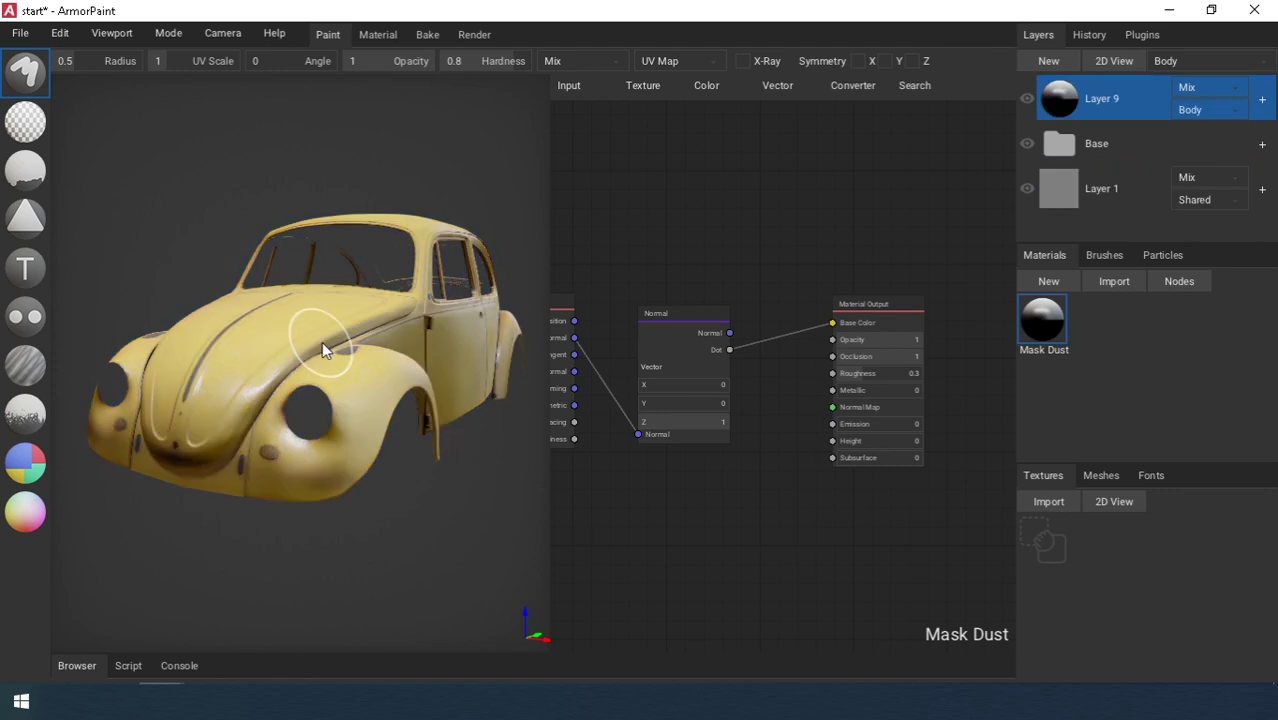
Add a MixRGB node between the Normal and Material Output nodes and connect the Normal node's Dot to Color1.
drag(692, 449, 734, 445)
scroll(732, 442, down, 1)
drag(804, 352, 902, 357)
middle_drag(672, 241, 743, 233)
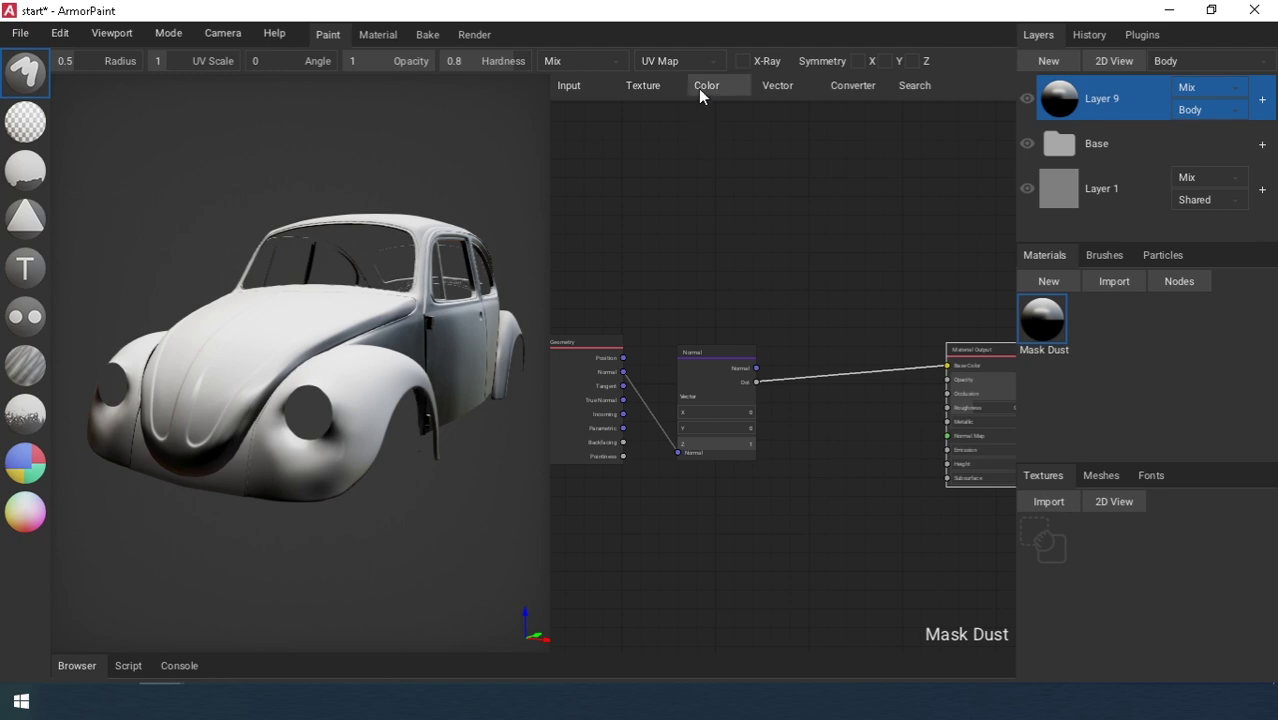
click(700, 88)
click(735, 222)
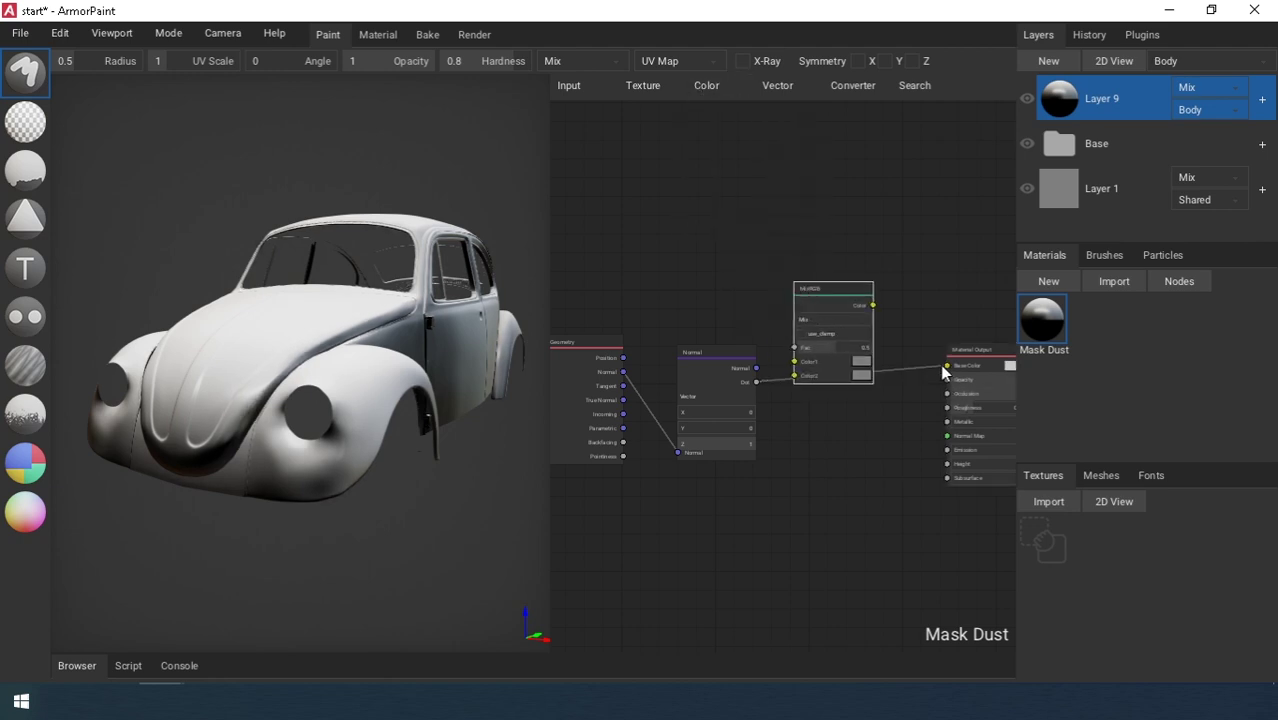
drag(791, 370, 794, 347)
drag(819, 292, 840, 286)
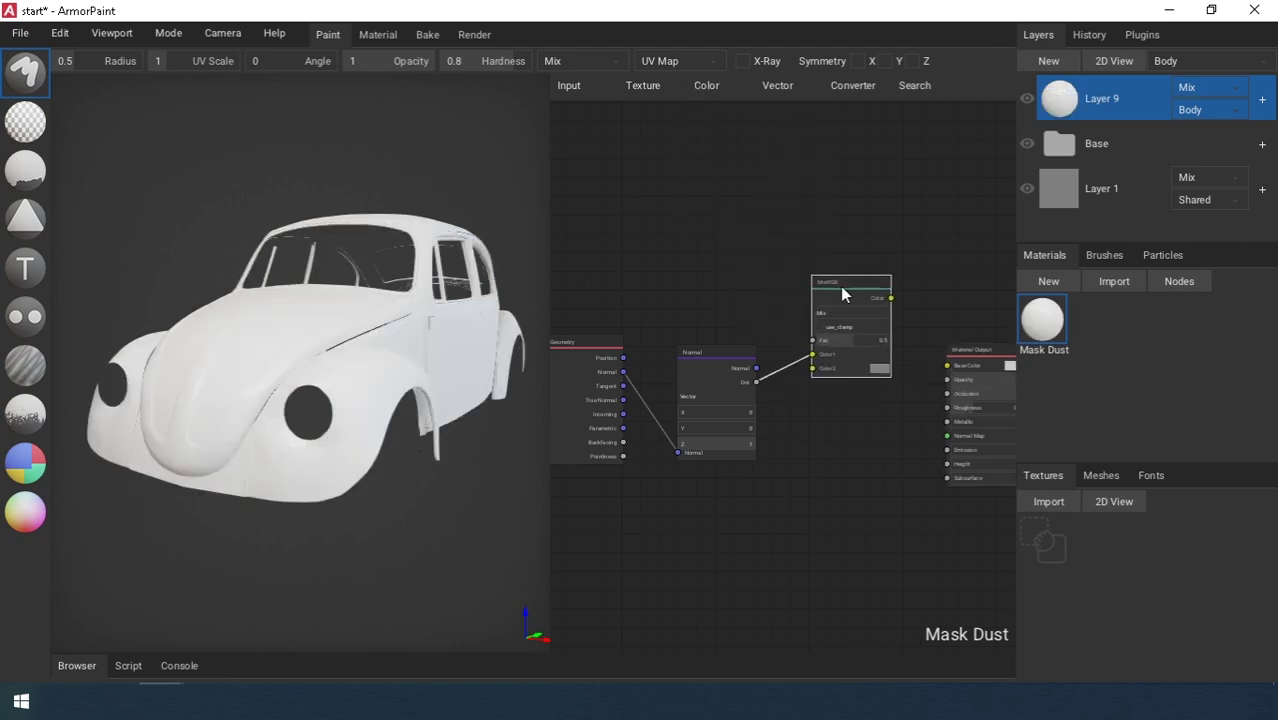
Add a Layer Weight node with Facing connected to the MixRGB's Color2, and connect the MixRGB's Color to Base Color.
click(568, 85)
click(609, 270)
scroll(702, 248, up, 3)
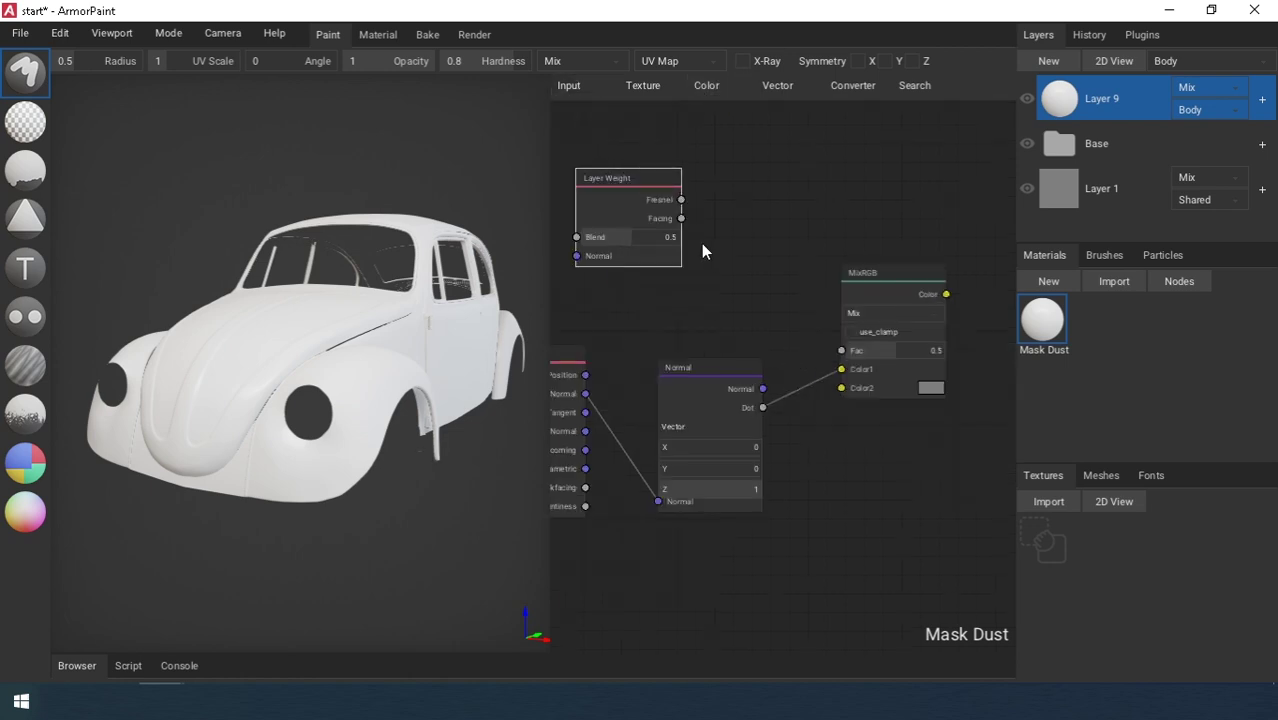
drag(667, 199, 864, 411)
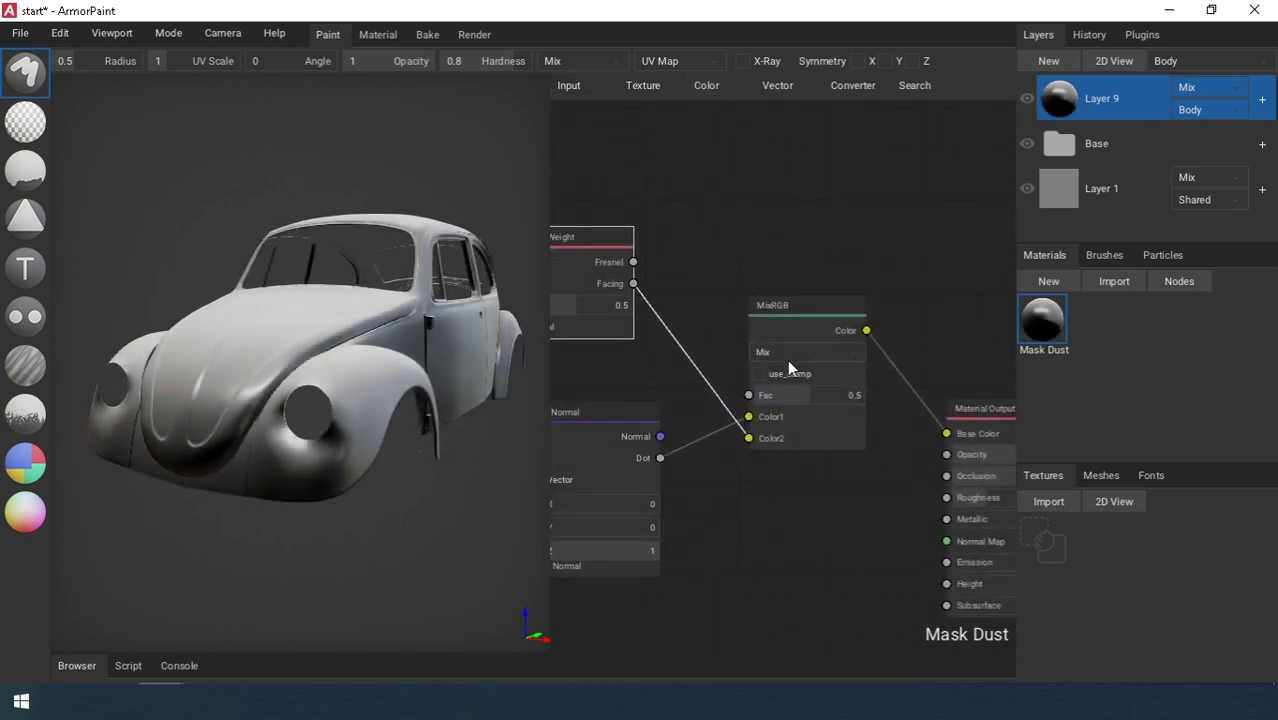
drag(604, 418, 890, 395)
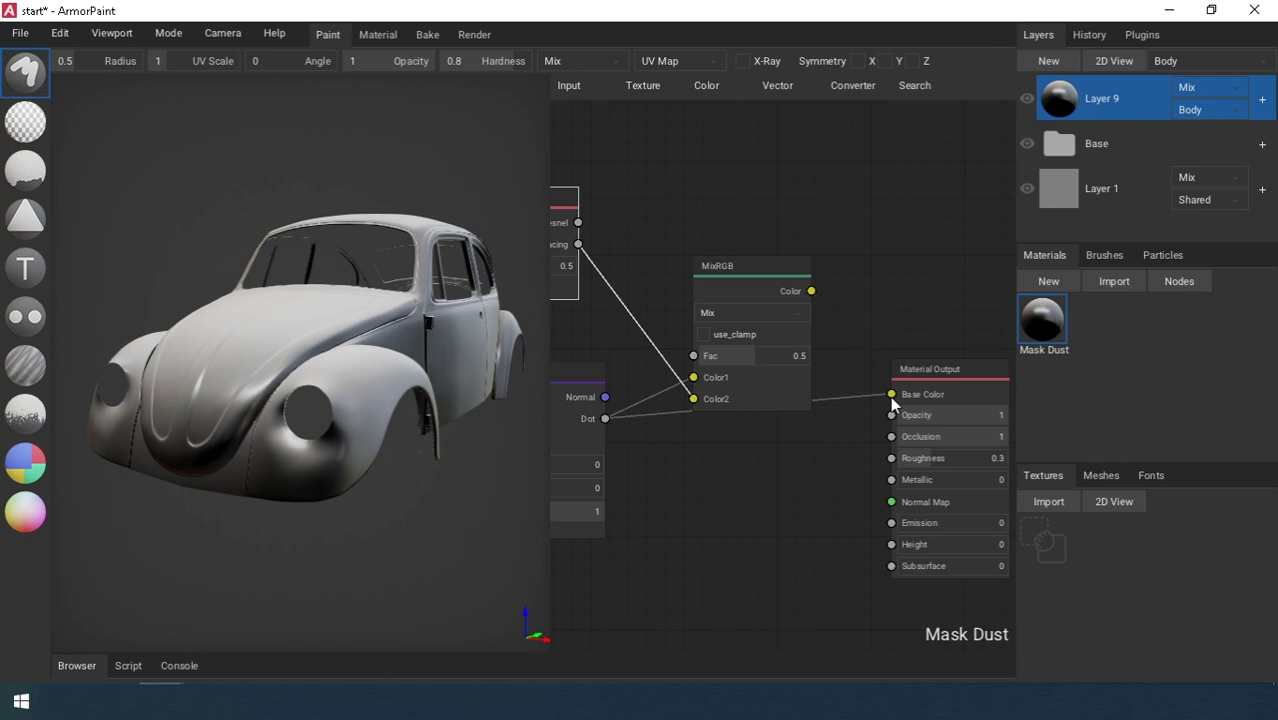
drag(811, 291, 891, 394)
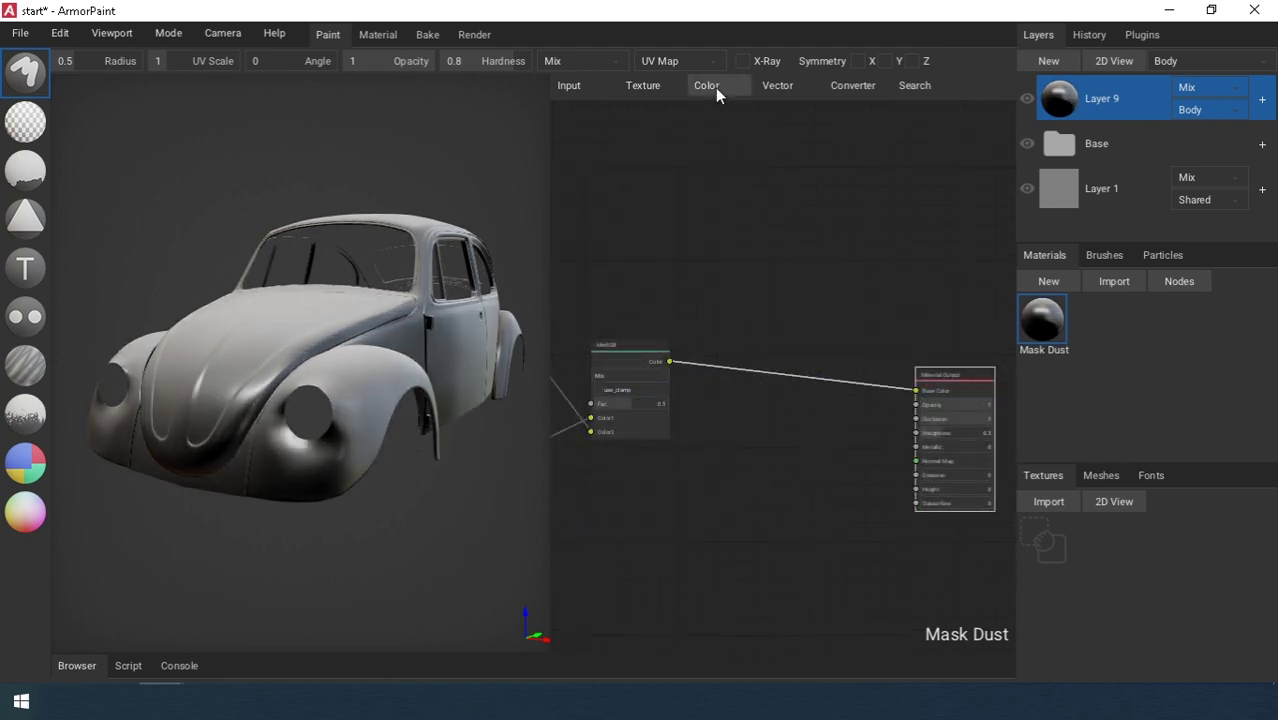
Add a second MixRGB node before Material Output and connect the first MixRGB's Color to its Color1.
click(715, 87)
click(745, 230)
click(775, 274)
drag(914, 389, 767, 344)
drag(804, 272, 807, 305)
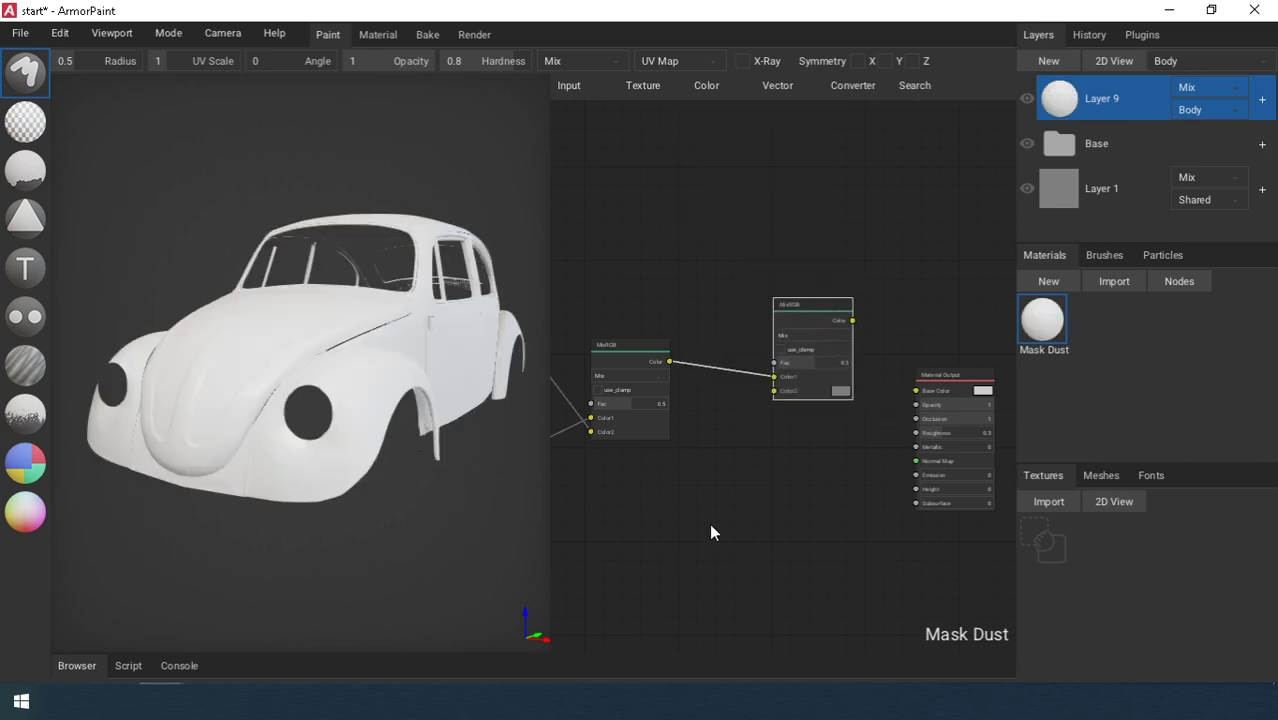
middle_drag(704, 527, 752, 483)
scroll(749, 481, down, 1)
Import dust_dl.png from the textures mats folder as an Image Texture node and connect its Color to the second MixRGB's Color2.
mouse_move(873, 682)
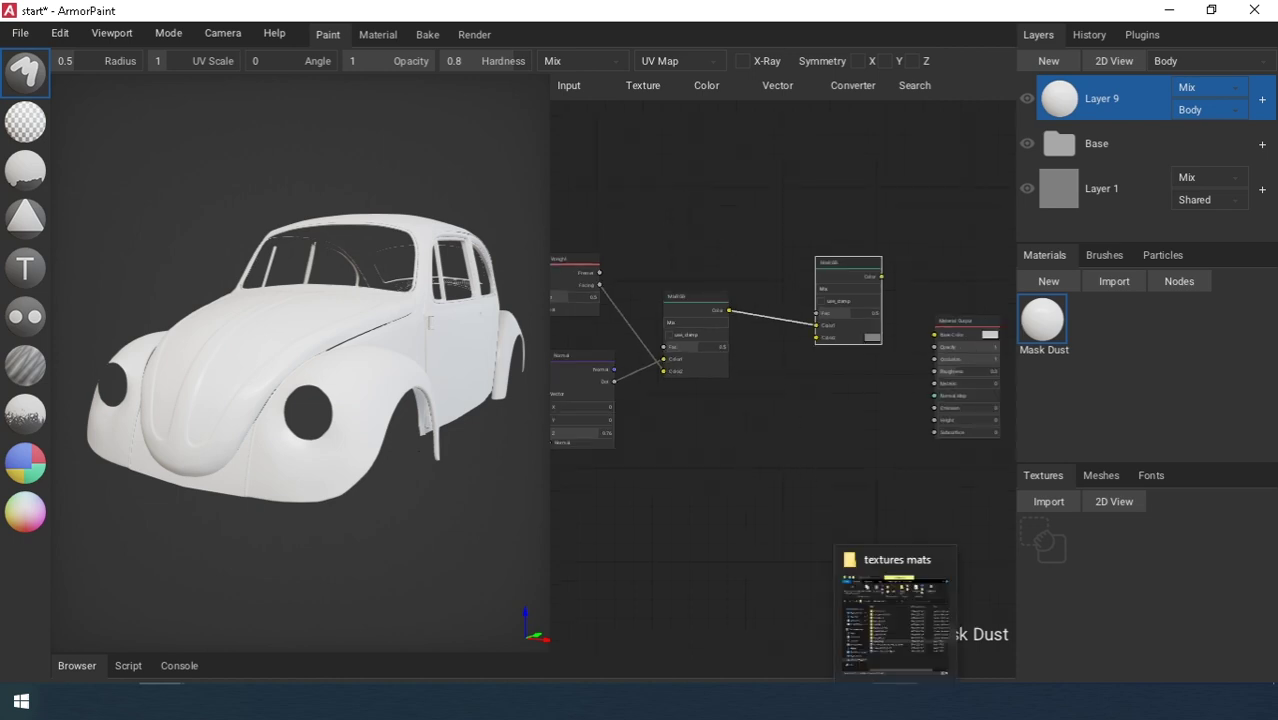
click(905, 645)
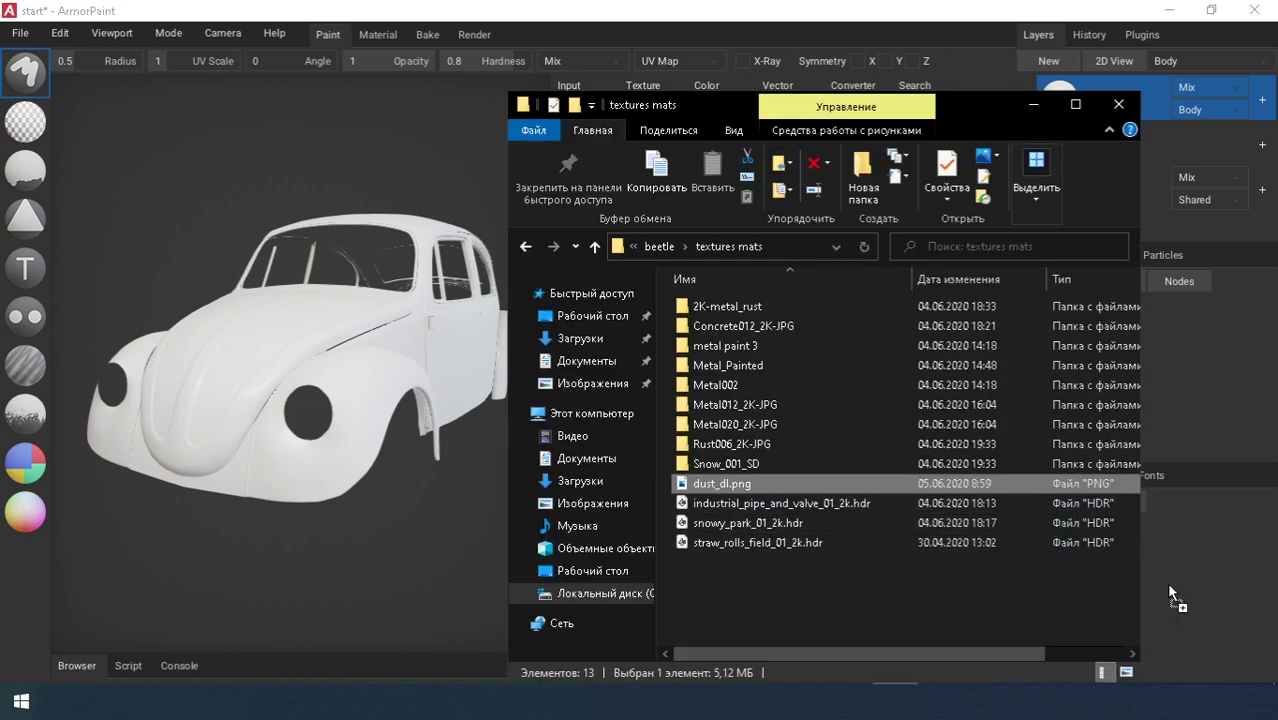
drag(1218, 587, 1218, 587)
drag(1054, 549, 718, 453)
scroll(801, 469, up, 2)
drag(756, 500, 848, 348)
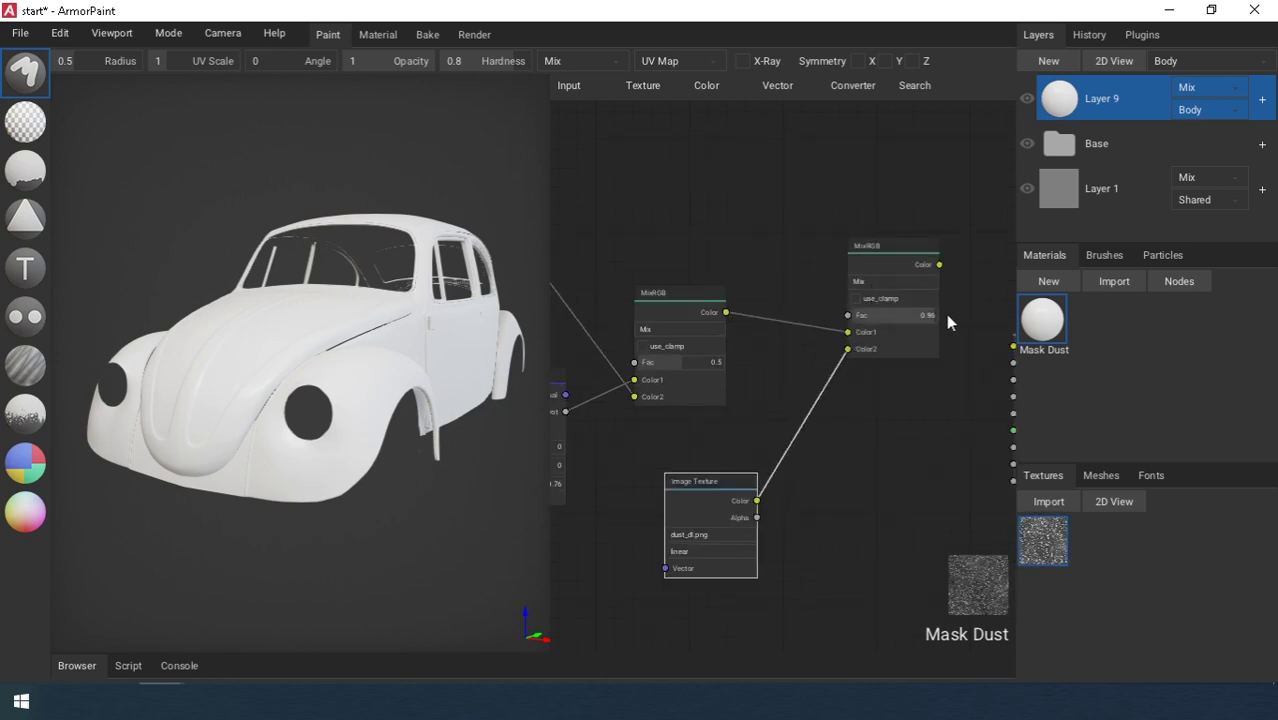
Set the second MixRGB node's blend mode to Overlay and connect its Color to the Material Output's Base Color.
click(870, 281)
click(876, 505)
scroll(810, 437, down, 1)
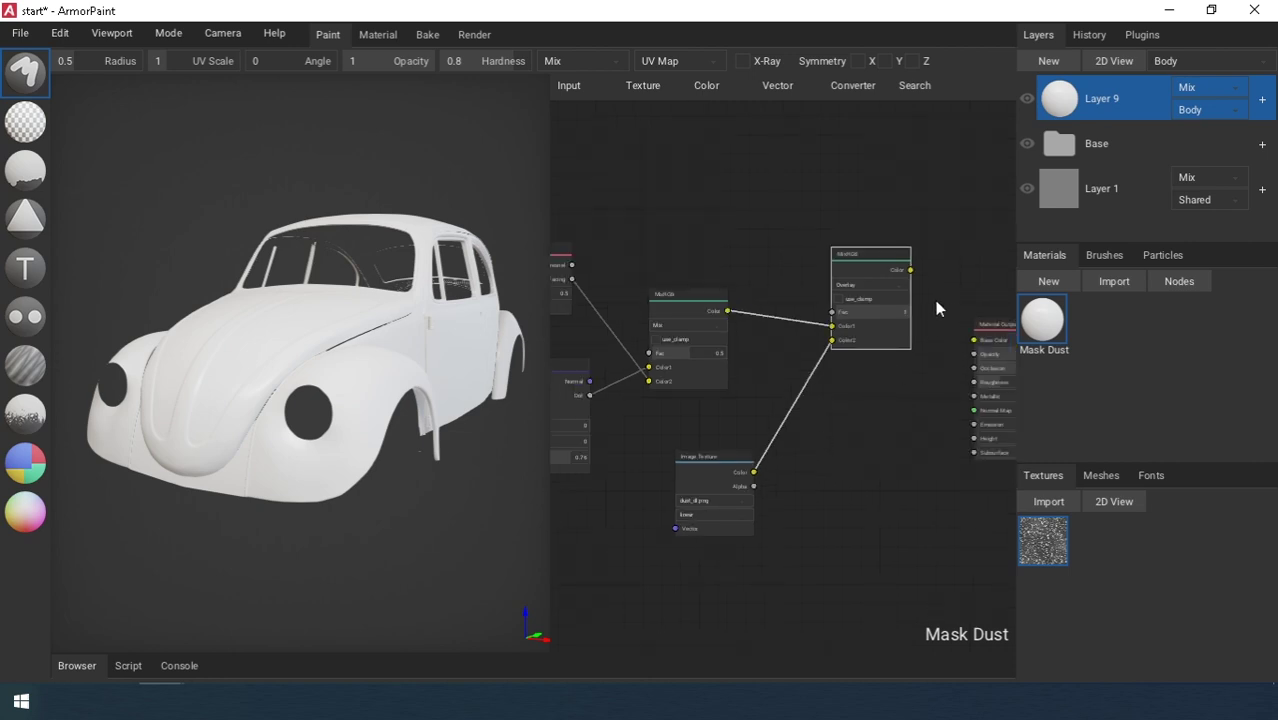
drag(905, 267, 969, 337)
Examine the dust texture on the car body from several sides together with the texture mapping nodes.
right_drag(672, 496, 850, 460)
scroll(785, 457, up, 1)
right_drag(240, 456, 366, 387)
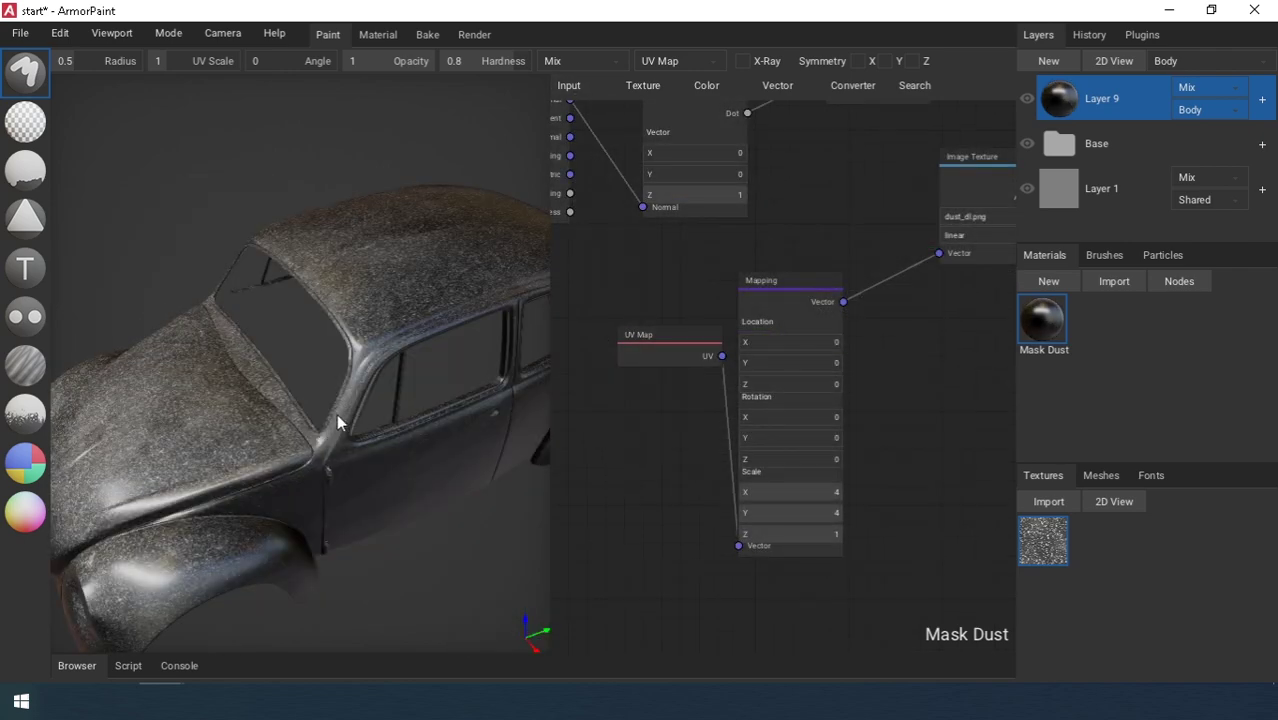
scroll(372, 389, down, 2)
right_drag(873, 406, 766, 475)
scroll(430, 425, down, 2)
right_drag(430, 432, 470, 445)
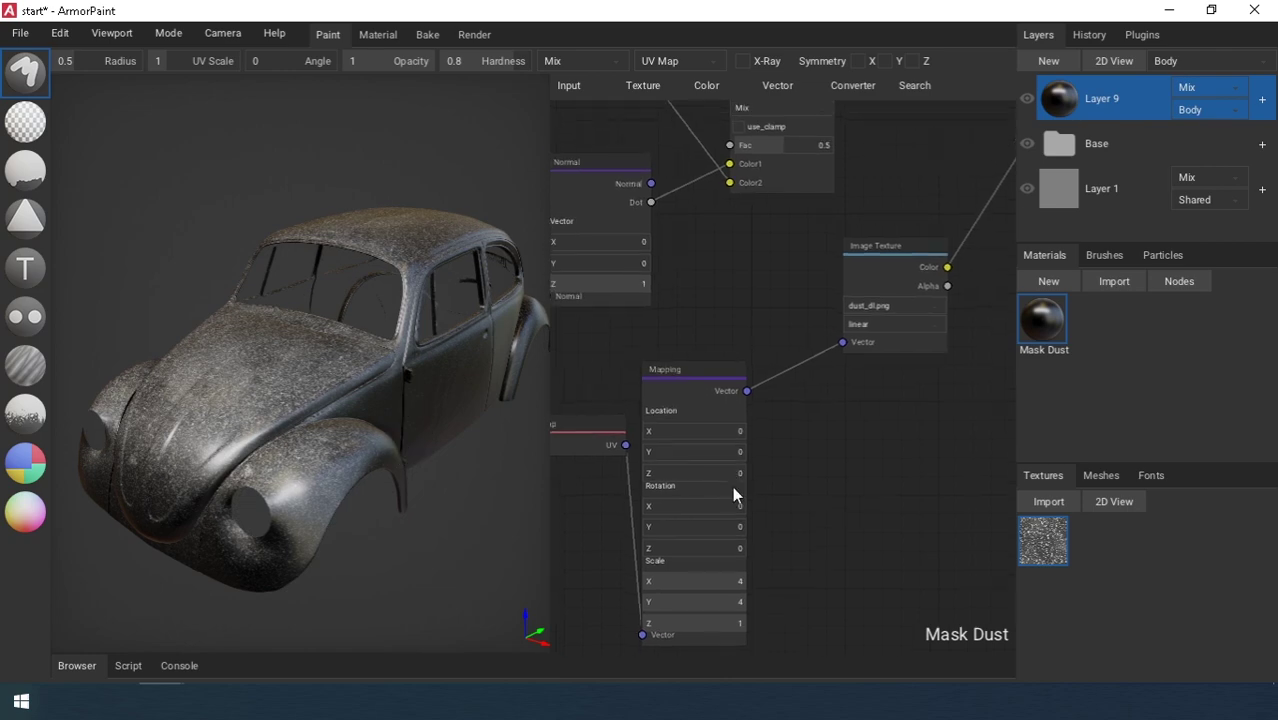
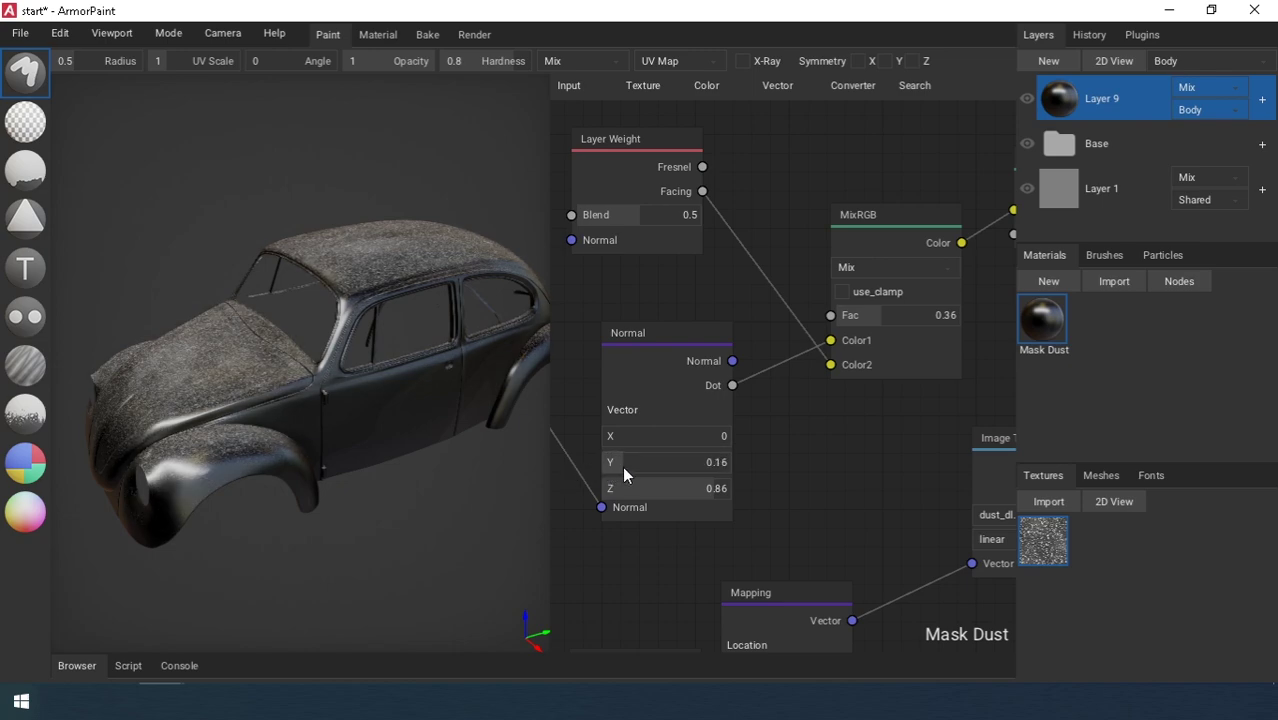
right_drag(452, 457, 248, 422)
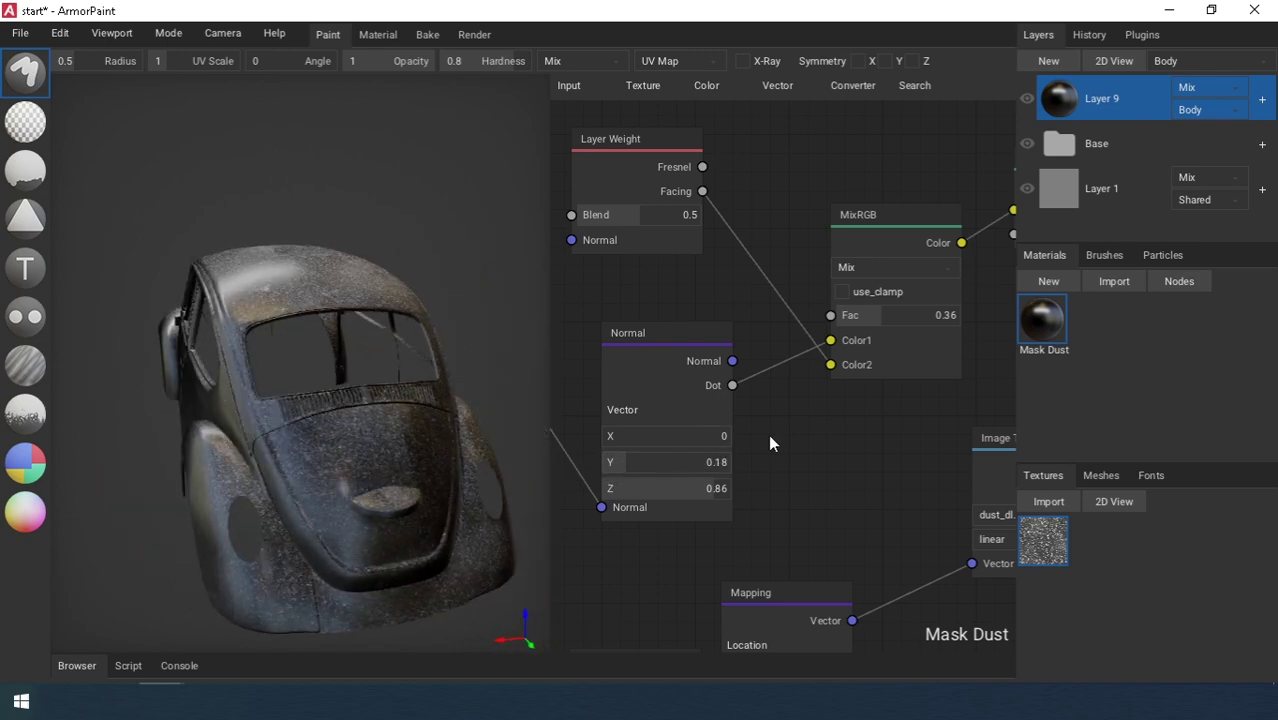
Set the Fac of the MixRGB node that blends Normal and Layer Weight to 0.24.
middle_drag(830, 445, 666, 537)
mouse_move(706, 418)
mouse_down()
mouse_move(685, 414)
mouse_move(760, 418)
mouse_move(691, 415)
mouse_move(703, 417)
mouse_up()
middle_drag(755, 434, 558, 458)
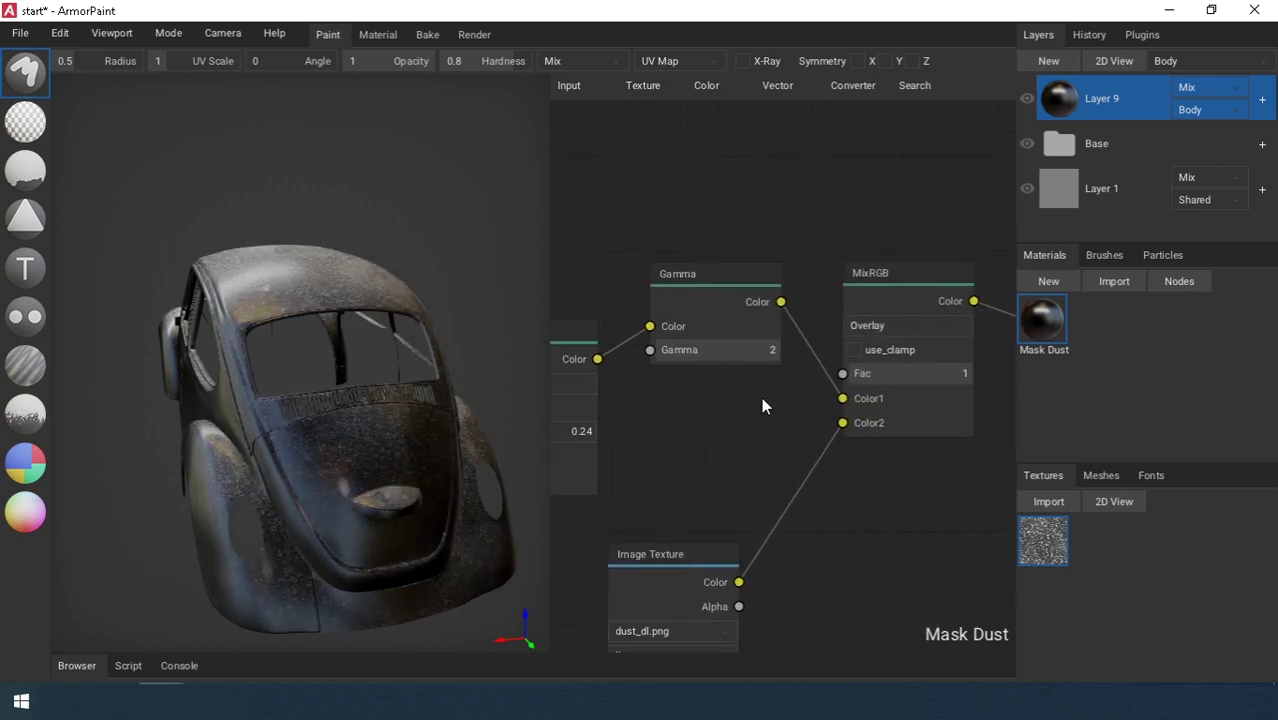
Try a value of 3 on the Gamma node.
click(768, 350)
text(3)
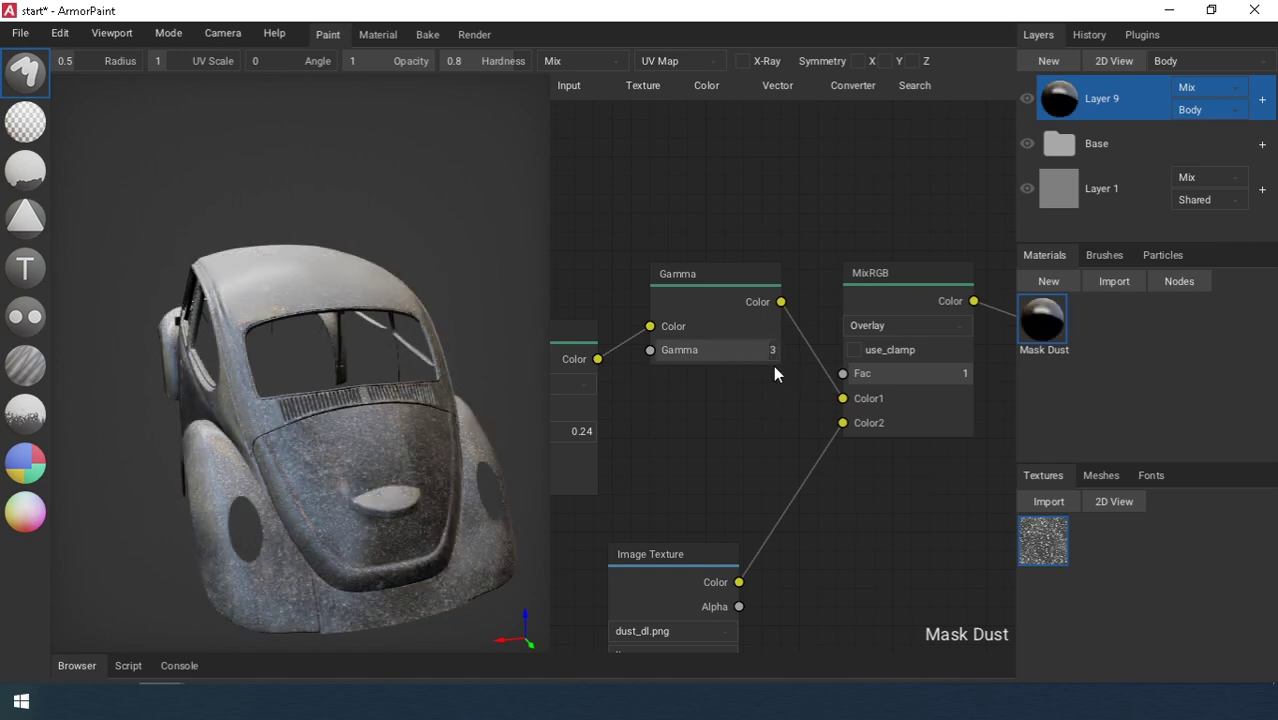
key(Return)
Set the Gamma node's value to 1.7 and check the dust on the front of the body.
click(770, 350)
text(1.7)
key(Return)
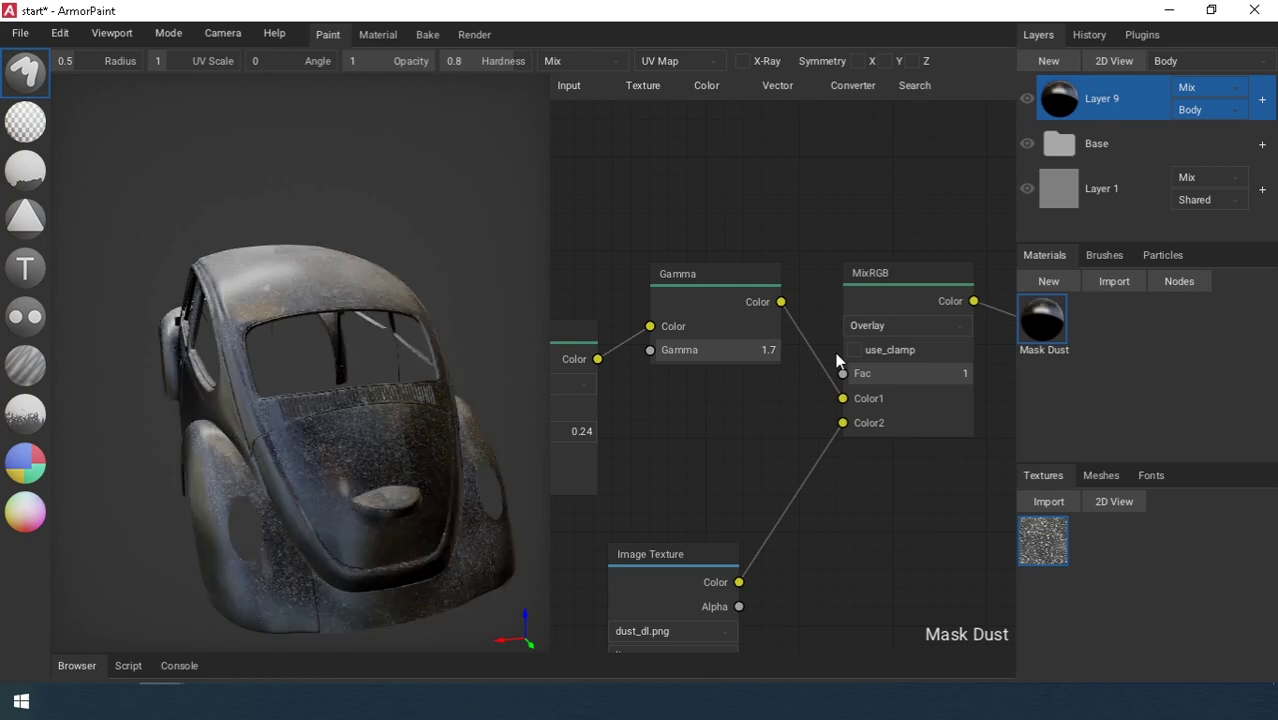
mouse_move(535, 340)
right_down()
mouse_move(471, 416)
mouse_move(186, 399)
mouse_move(368, 424)
right_up()
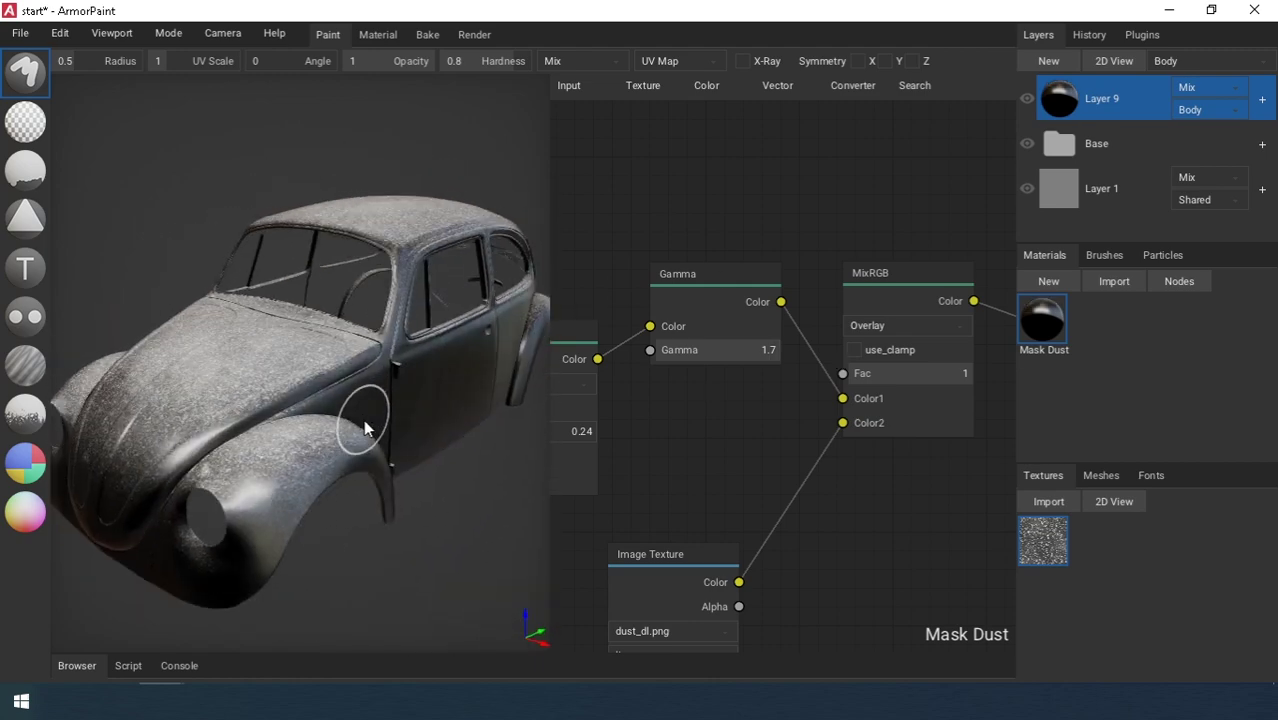
Set the first MixRGB's Fac to 0.35 and the Normal node's Y to 0.05.
right_drag(828, 471, 815, 478)
right_drag(655, 472, 729, 464)
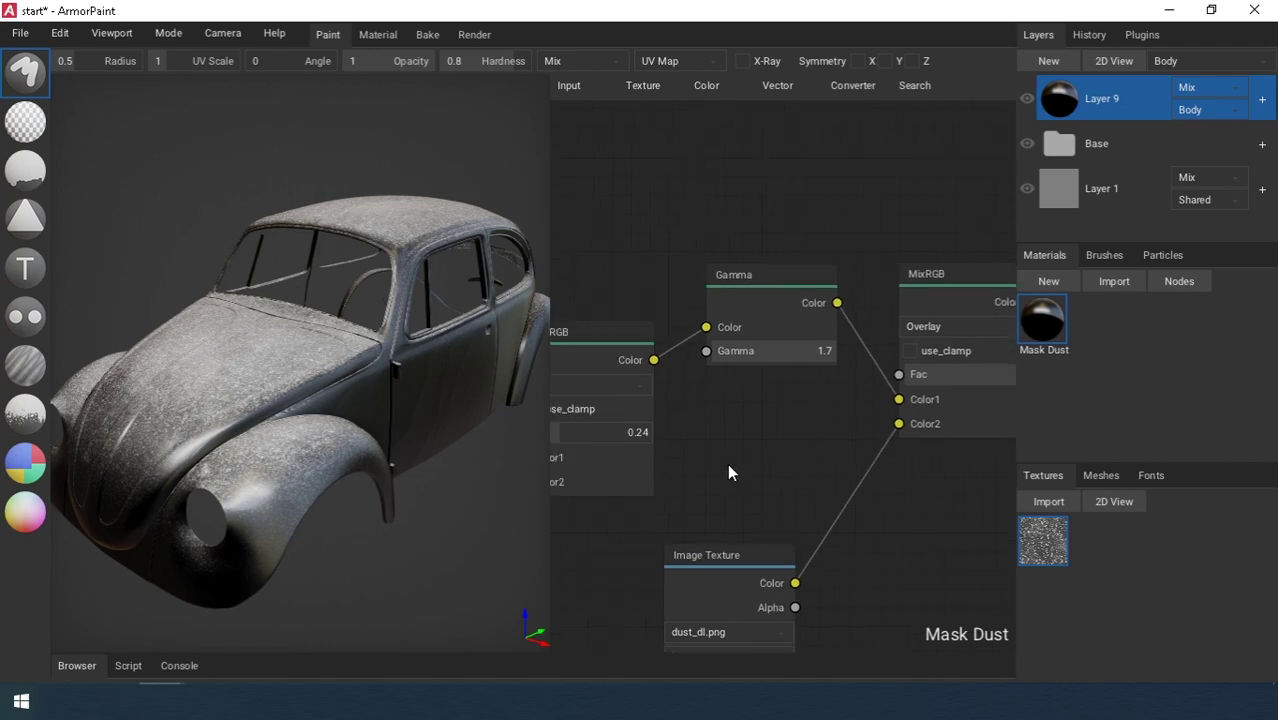
right_drag(556, 532, 806, 465)
drag(822, 363, 844, 364)
right_drag(522, 436, 503, 474)
right_drag(588, 508, 622, 508)
mouse_move(622, 508)
mouse_down()
mouse_move(566, 508)
mouse_move(605, 516)
mouse_up()
right_drag(540, 495, 200, 451)
Insert a BrightContrast node between the Overlay MixRGB's Color and the Material Output's Base Color.
scroll(800, 500, down, 2)
right_drag(842, 497, 742, 488)
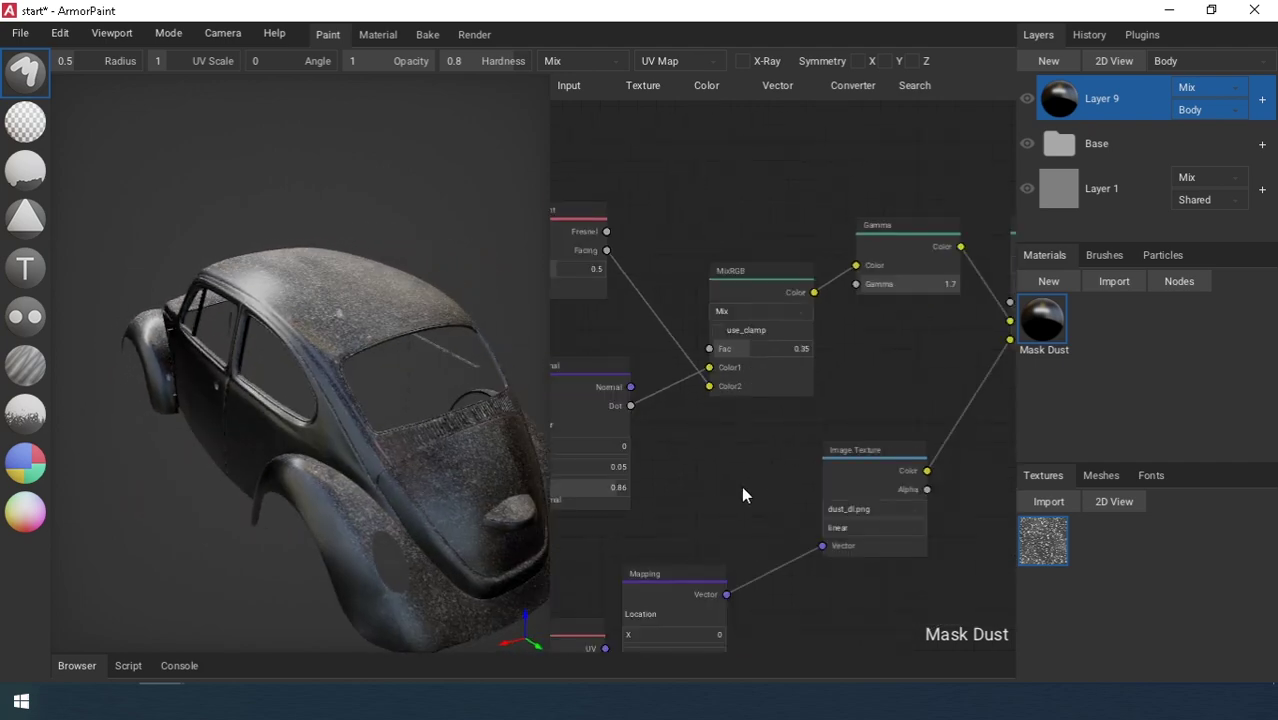
right_drag(985, 455, 751, 472)
scroll(756, 472, up, 1)
right_drag(832, 470, 695, 499)
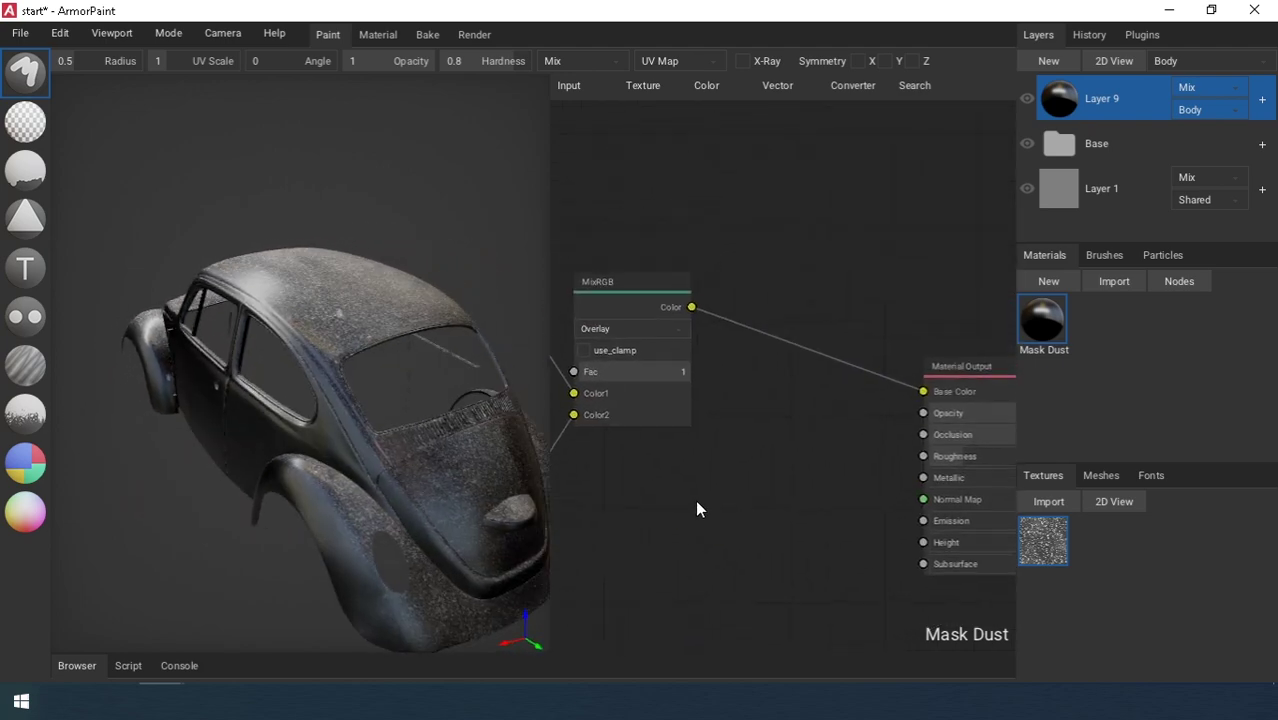
click(708, 86)
click(729, 116)
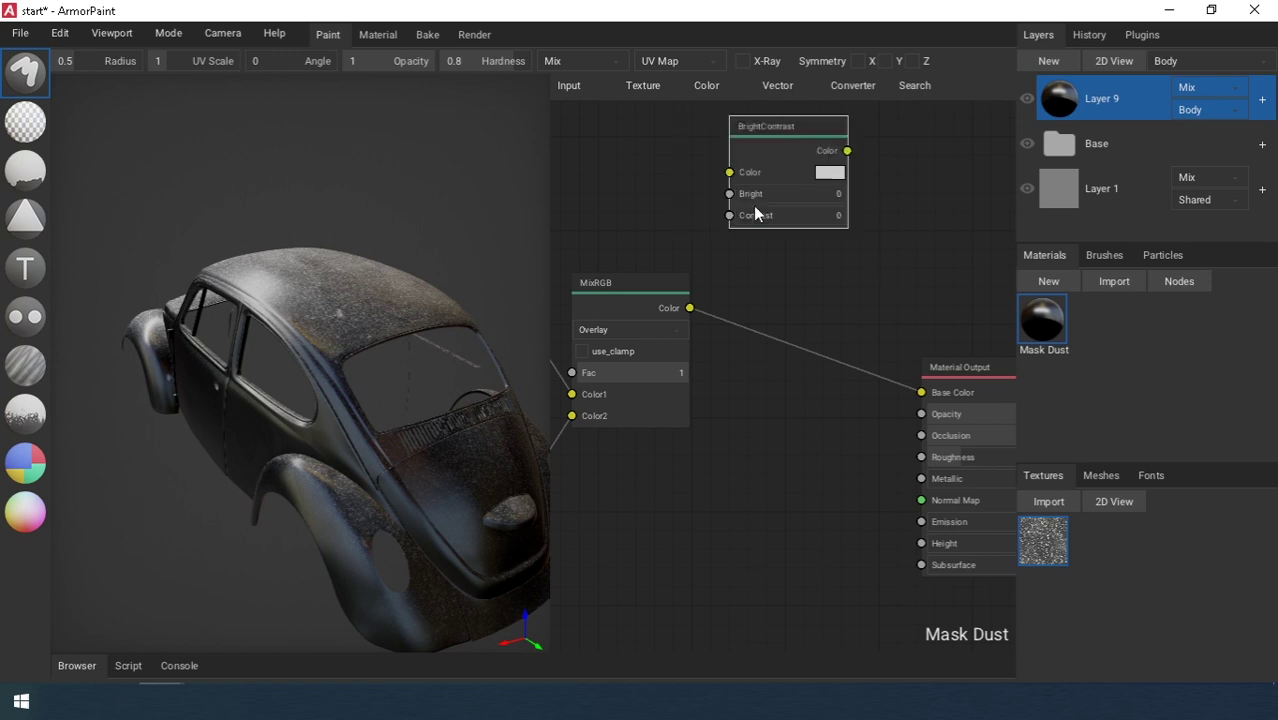
click(753, 205)
drag(871, 241, 921, 392)
Set the BrightContrast node's Bright to 0.16 and Contrast to 0.47.
drag(802, 217, 794, 240)
mouse_move(766, 322)
mouse_down()
mouse_move(784, 322)
mouse_move(776, 311)
mouse_move(803, 327)
mouse_up()
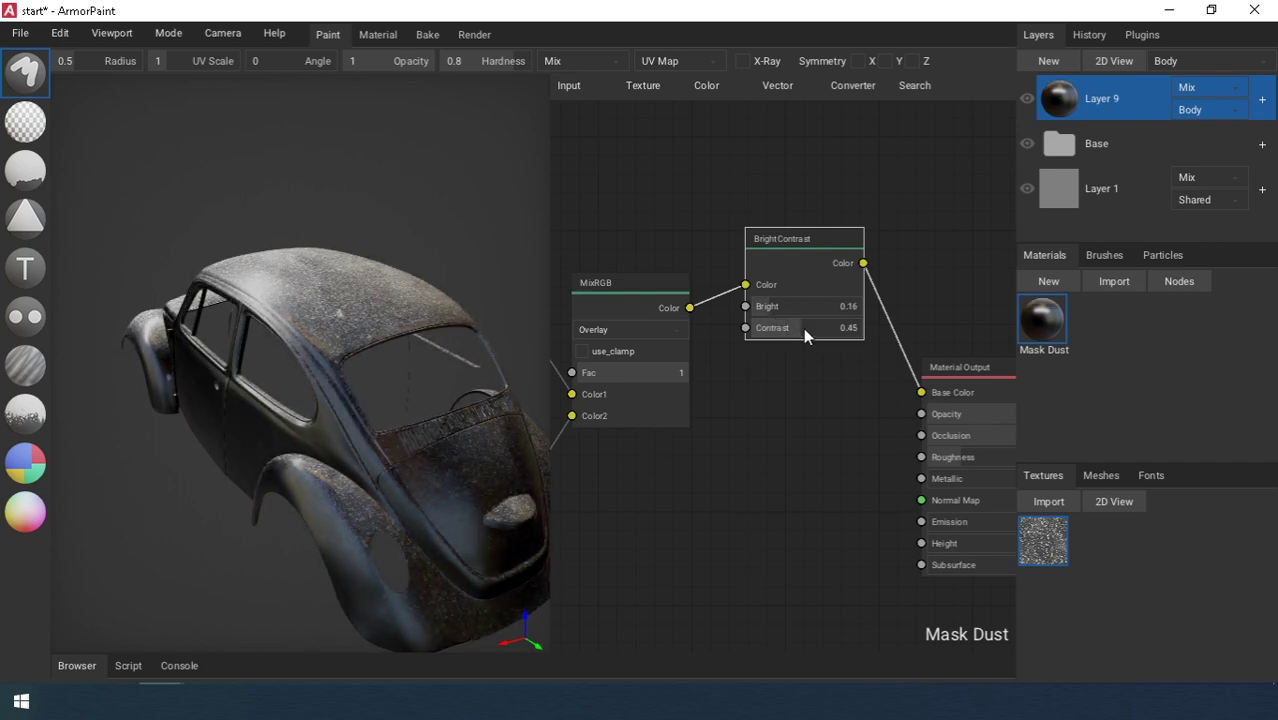
right_drag(255, 333, 445, 354)
Set the Fac of the MixRGB node blending Normal and Layer Weight to 0.44.
right_drag(575, 398, 688, 399)
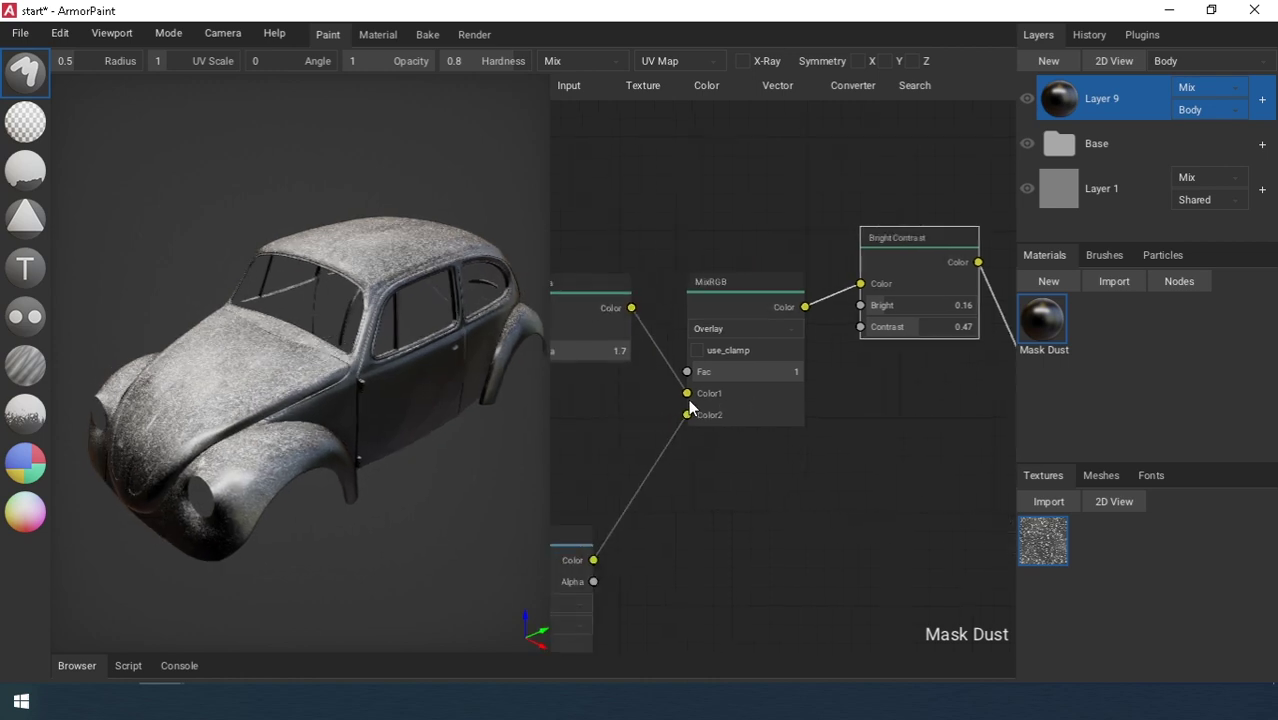
right_drag(560, 436, 688, 442)
middle_drag(688, 452, 768, 437)
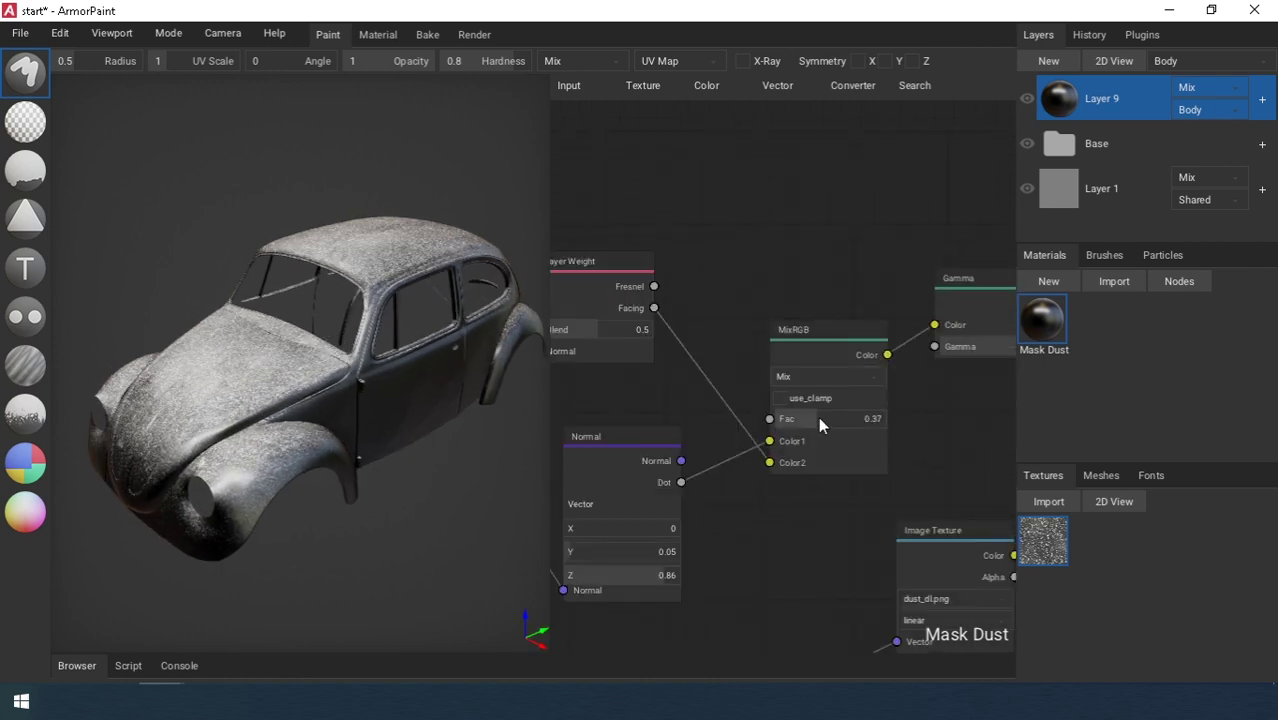
drag(819, 420, 825, 420)
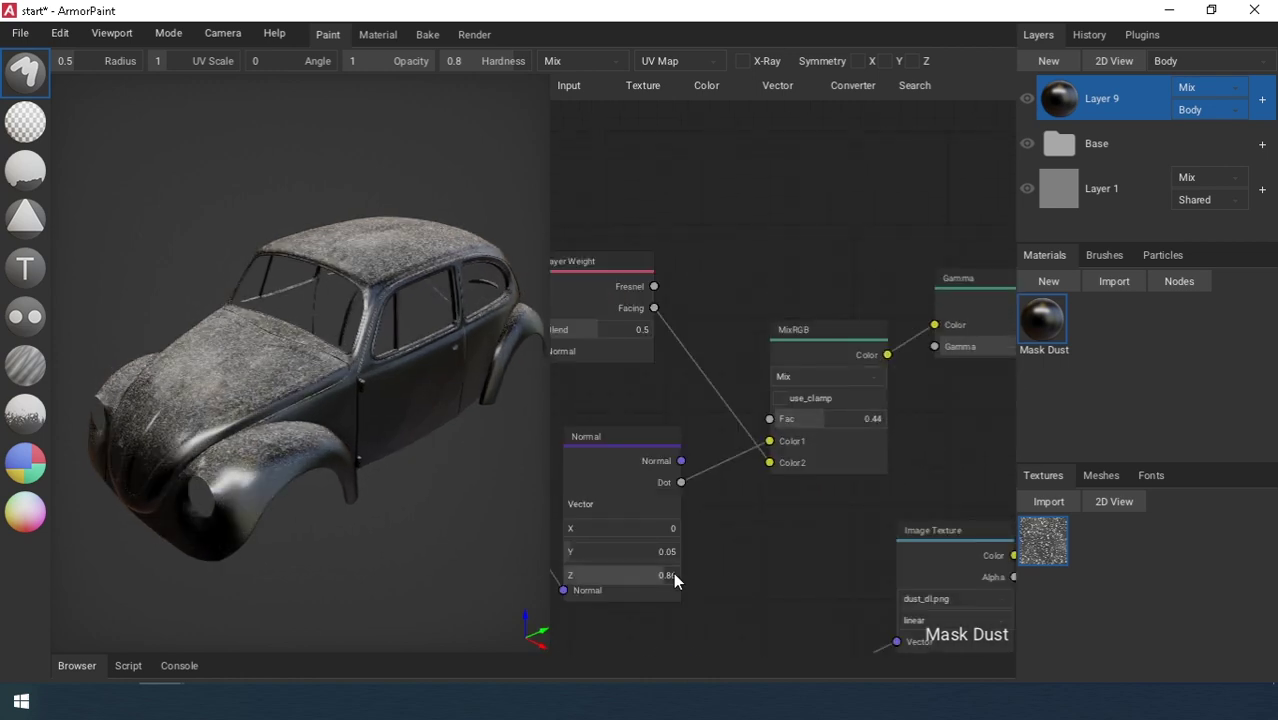
Set the Normal node's Z to 0.99 and Y to 0.16.
mouse_move(669, 577)
mouse_down()
mouse_move(650, 576)
mouse_move(679, 577)
mouse_up()
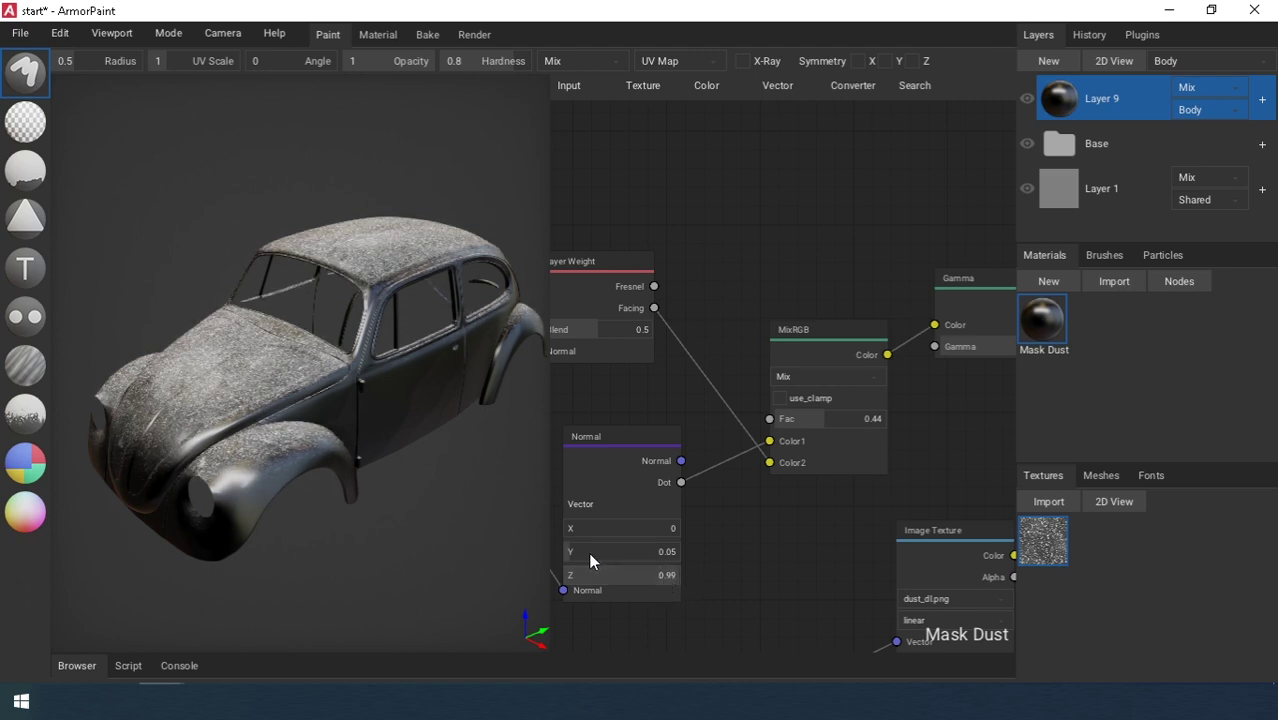
drag(580, 553, 582, 553)
mouse_move(218, 449)
right_down()
mouse_move(137, 394)
mouse_move(91, 402)
mouse_move(128, 417)
mouse_move(303, 402)
mouse_move(155, 411)
mouse_move(223, 408)
mouse_move(271, 434)
mouse_move(232, 443)
right_up()
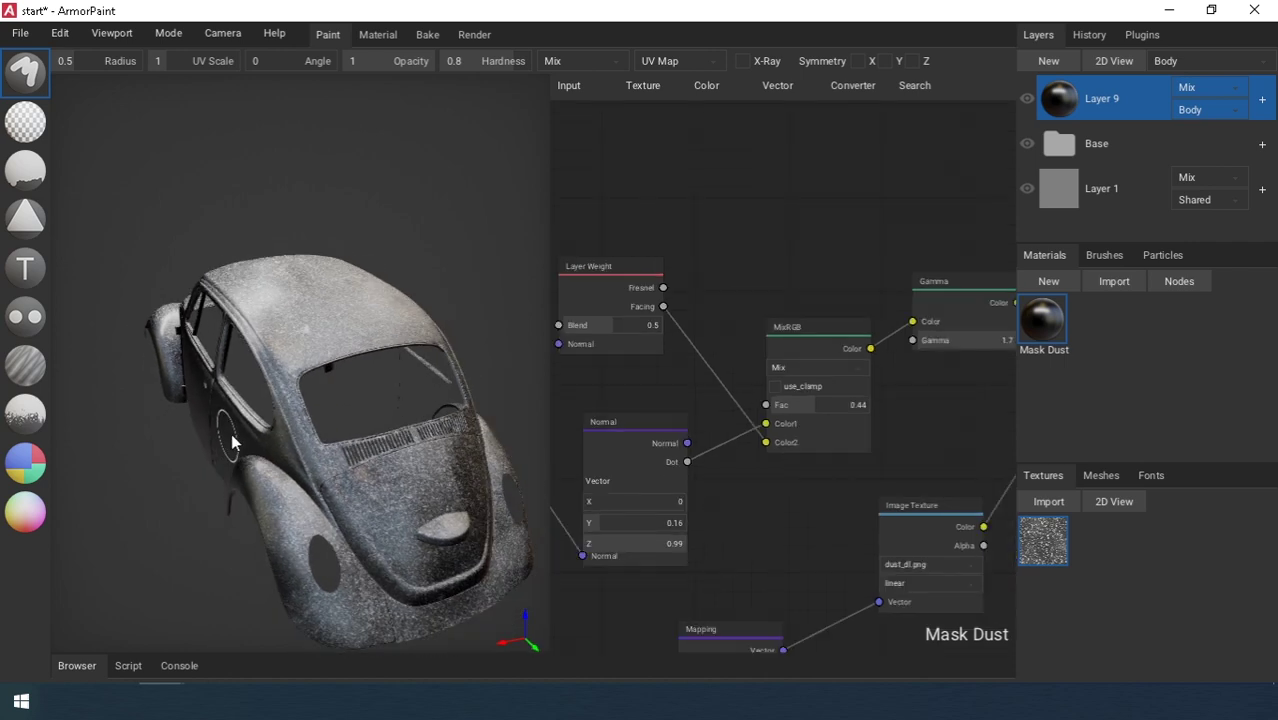
Turn off channels including Opacity, Normal and Occlusion for Layer 9 and the Mask Dust material, keeping Base Color on.
right_click(1055, 106)
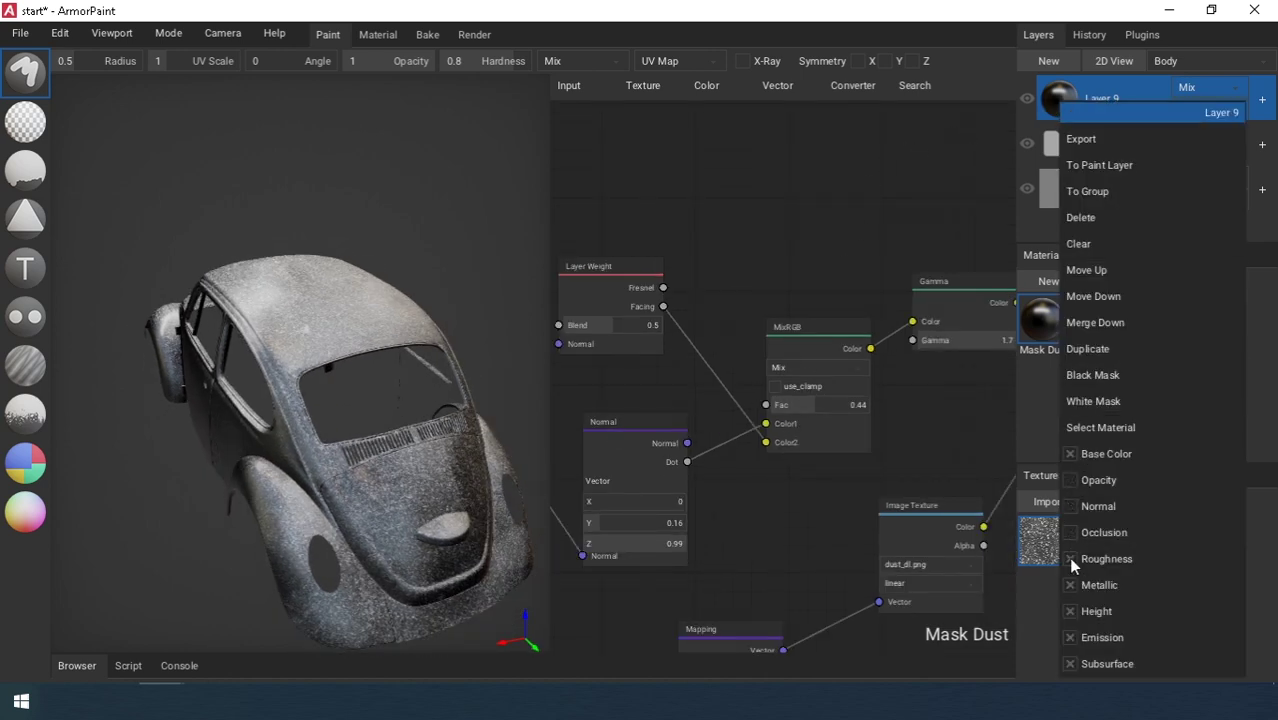
right_click(1048, 326)
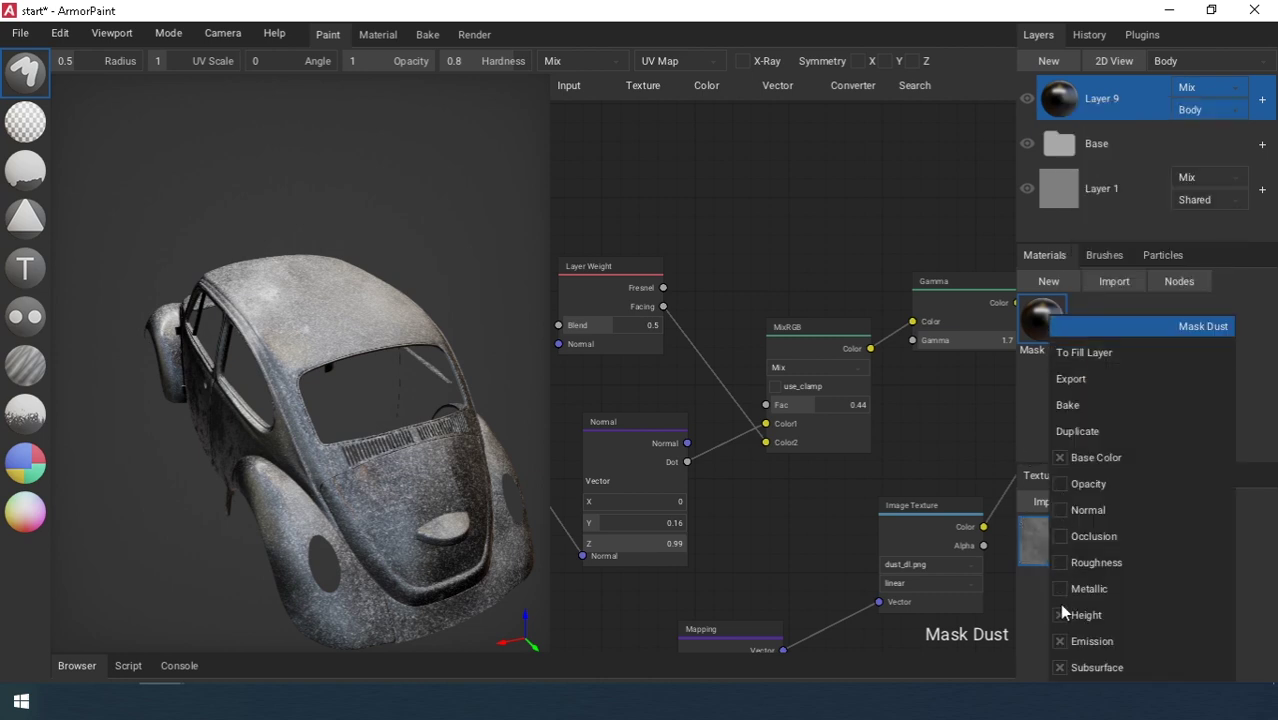
click(1028, 390)
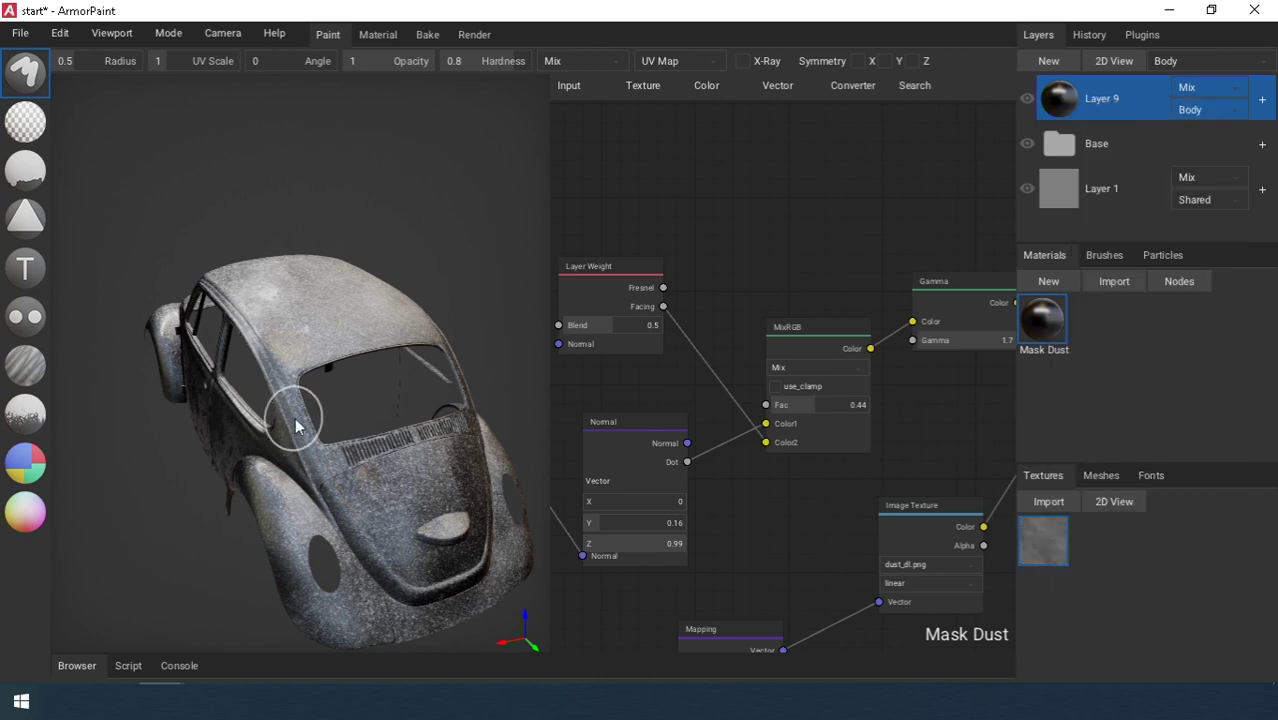
Hide Layer 9 to show the yellow base paint on the body.
scroll(302, 414, down, 3)
right_drag(314, 418, 465, 385)
click(1027, 99)
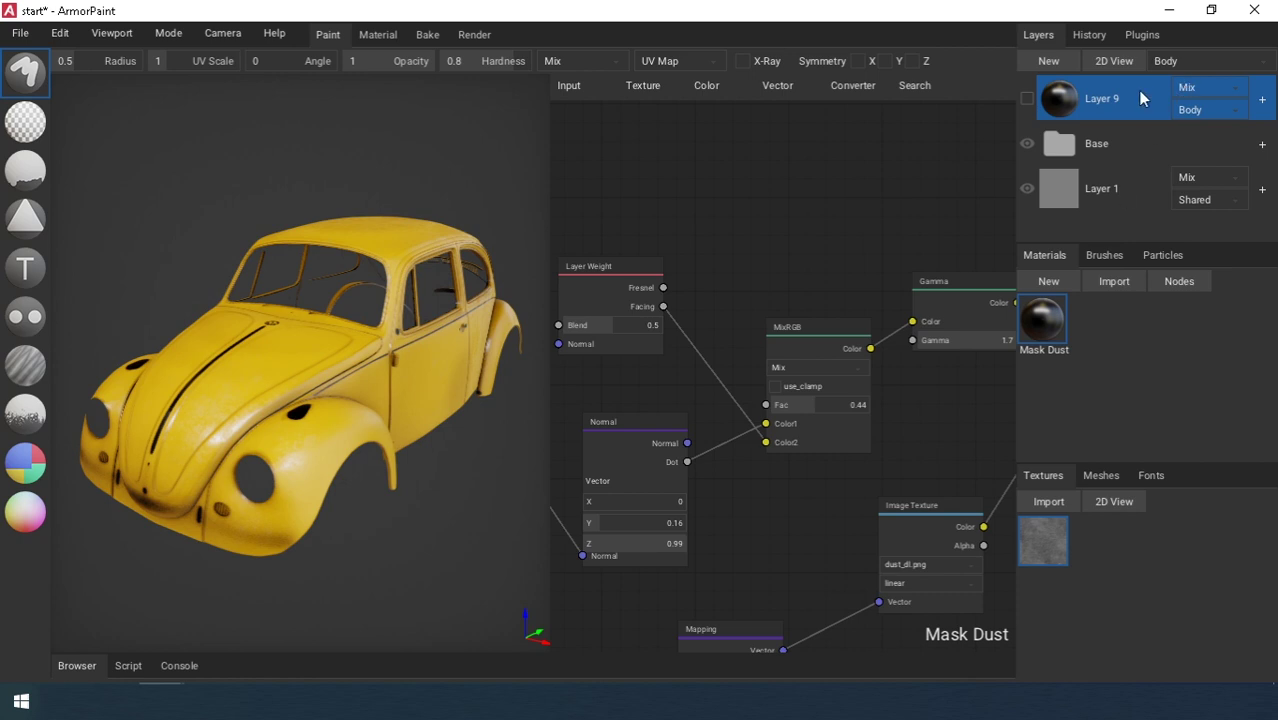
Create a material named Dust and set its RGB node to a beige brown with a value of 0.59.
click(1043, 280)
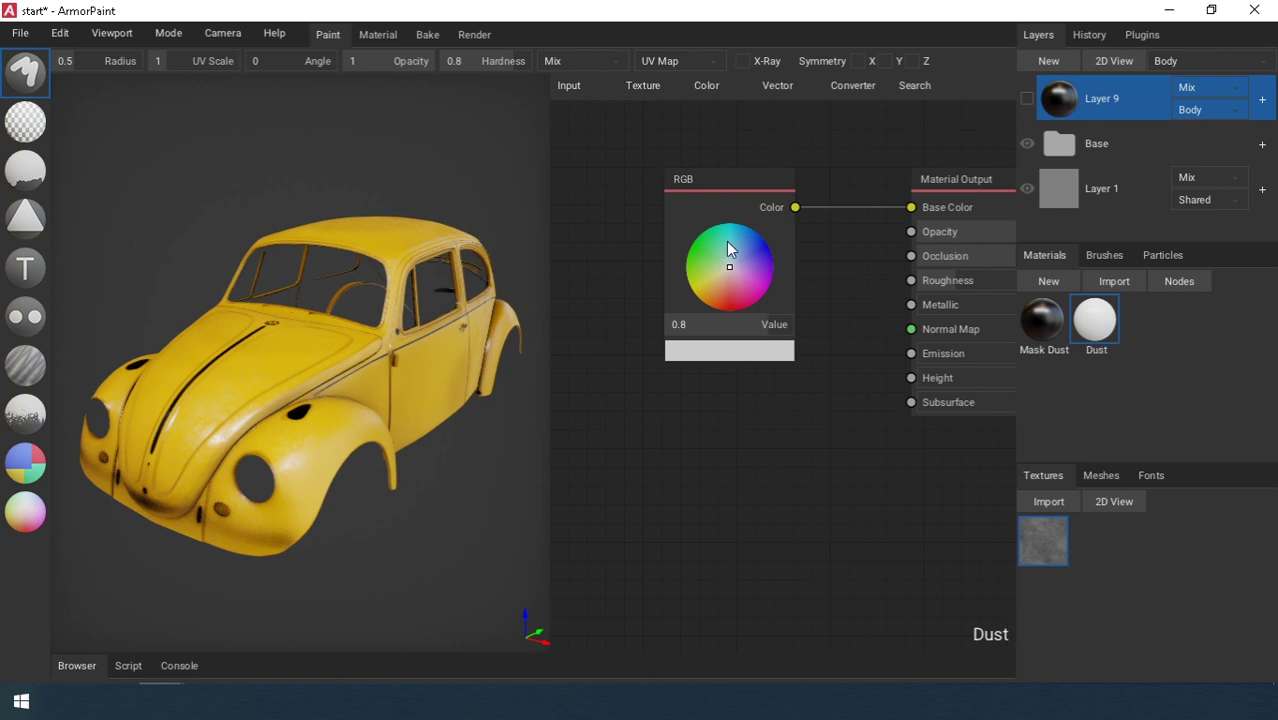
drag(725, 270, 717, 279)
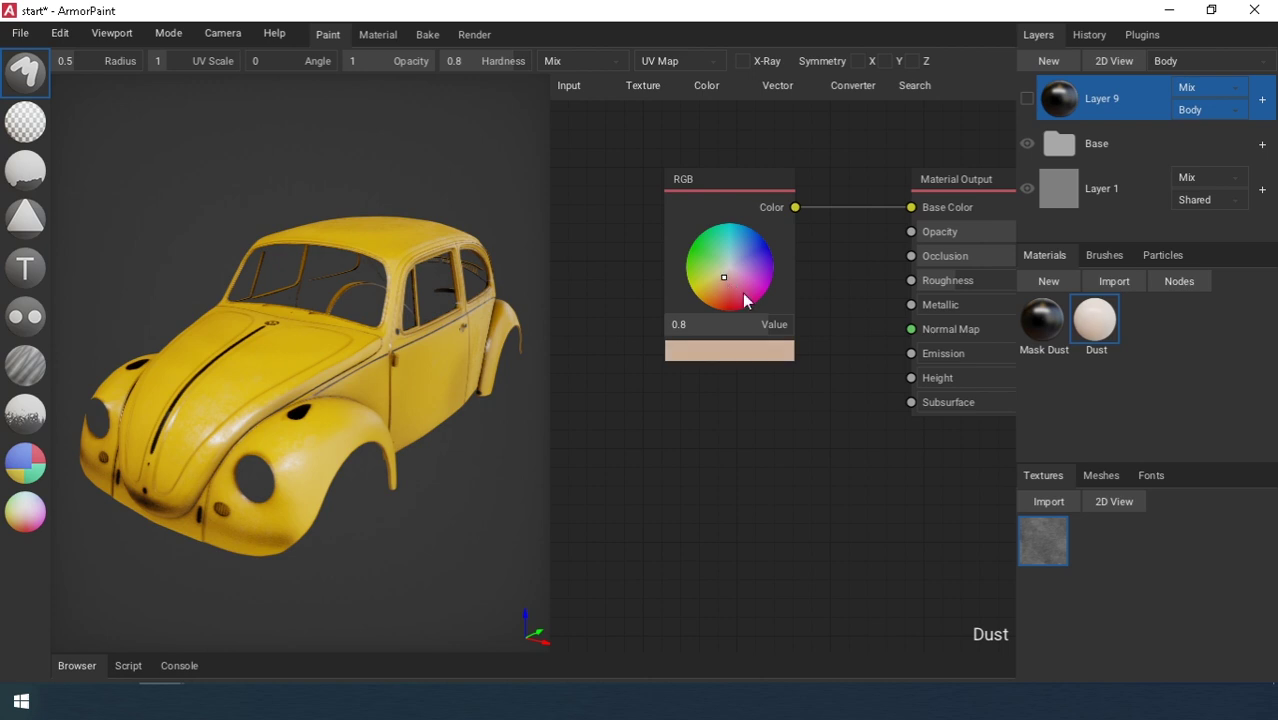
drag(743, 322, 741, 322)
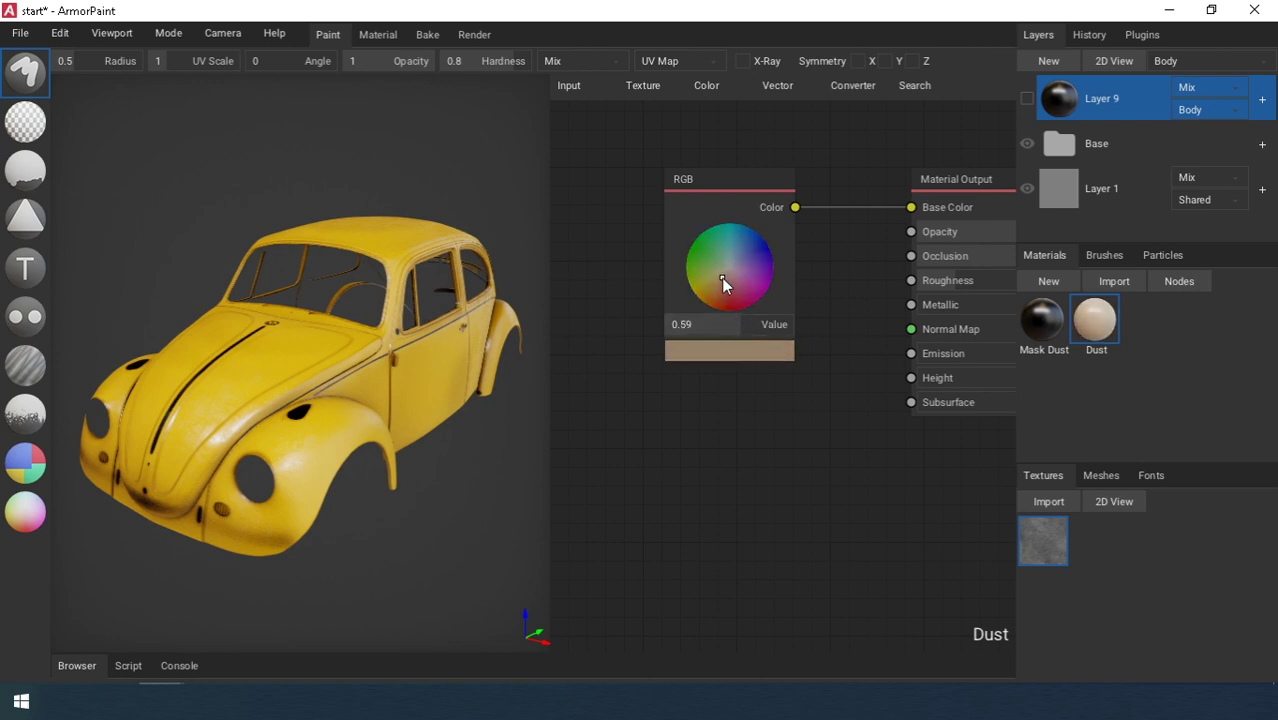
Move the RGB node aside, add dust_dl.png as an Image Texture node and connect its Color to Roughness.
right_drag(768, 300, 737, 354)
scroll(737, 354, down, 1)
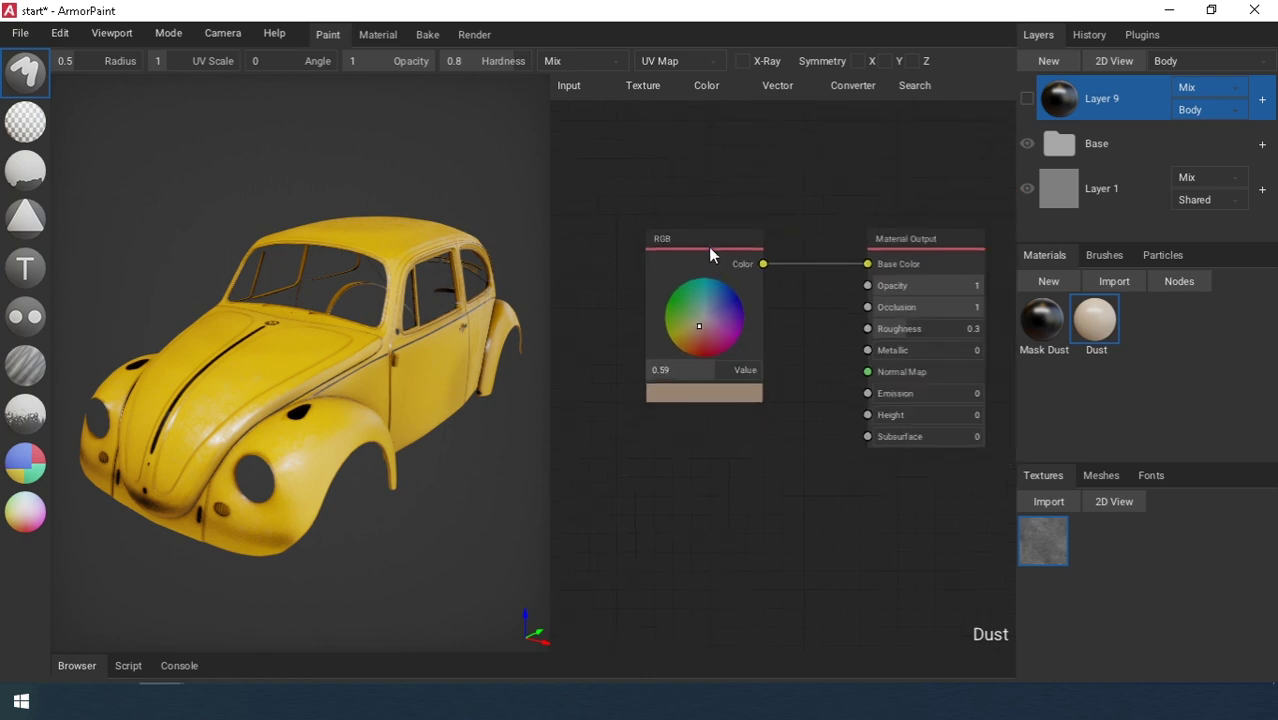
drag(709, 247, 640, 155)
right_drag(814, 366, 767, 378)
scroll(767, 378, down, 1)
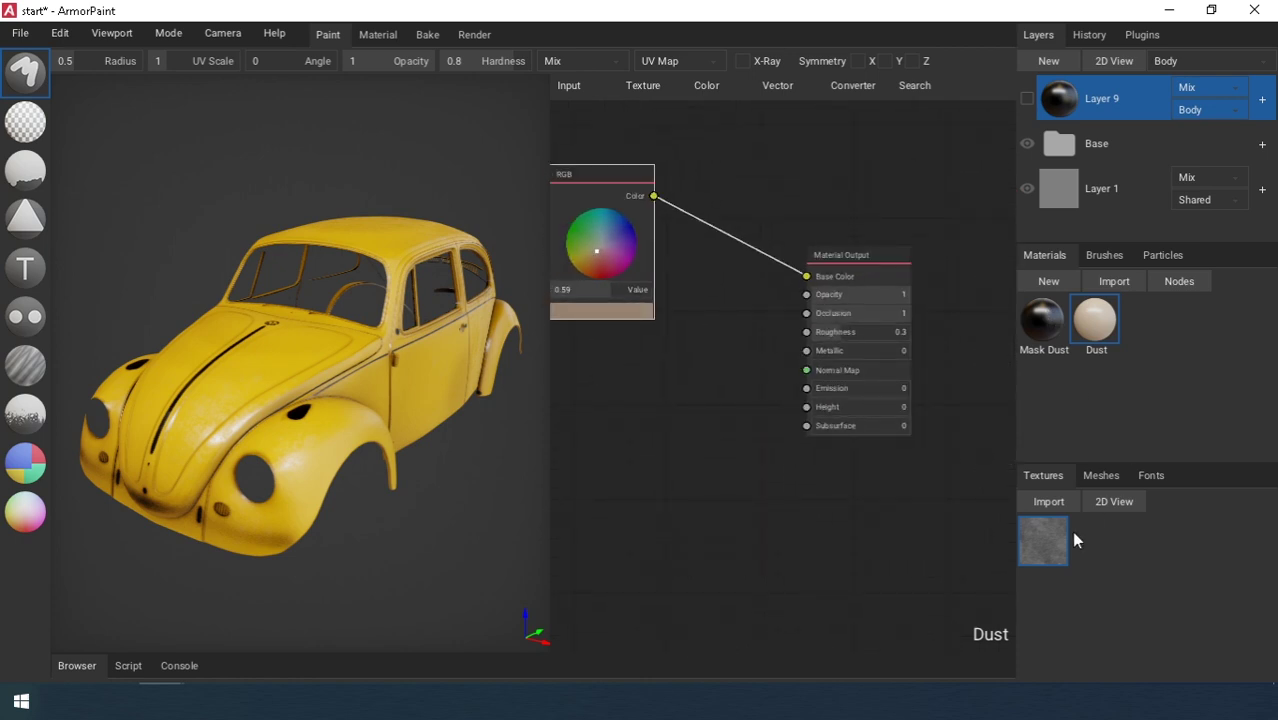
drag(1050, 540, 595, 360)
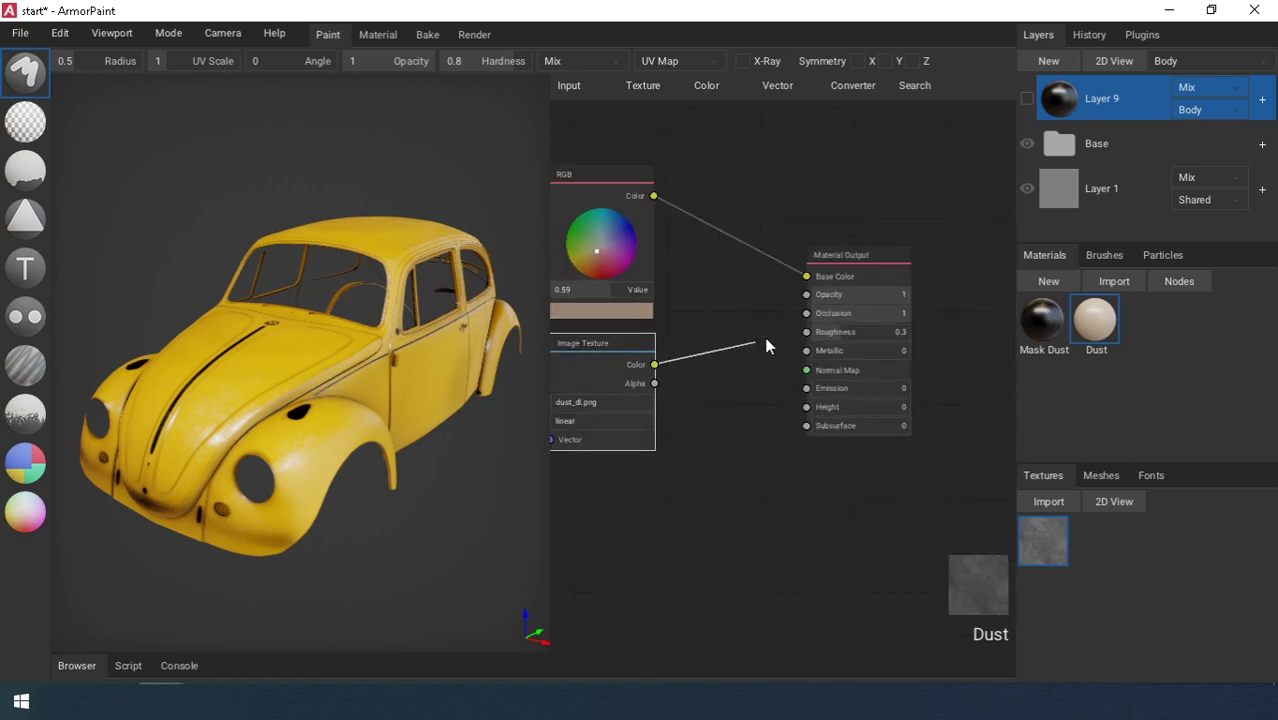
drag(766, 346, 806, 332)
scroll(790, 380, down, 1)
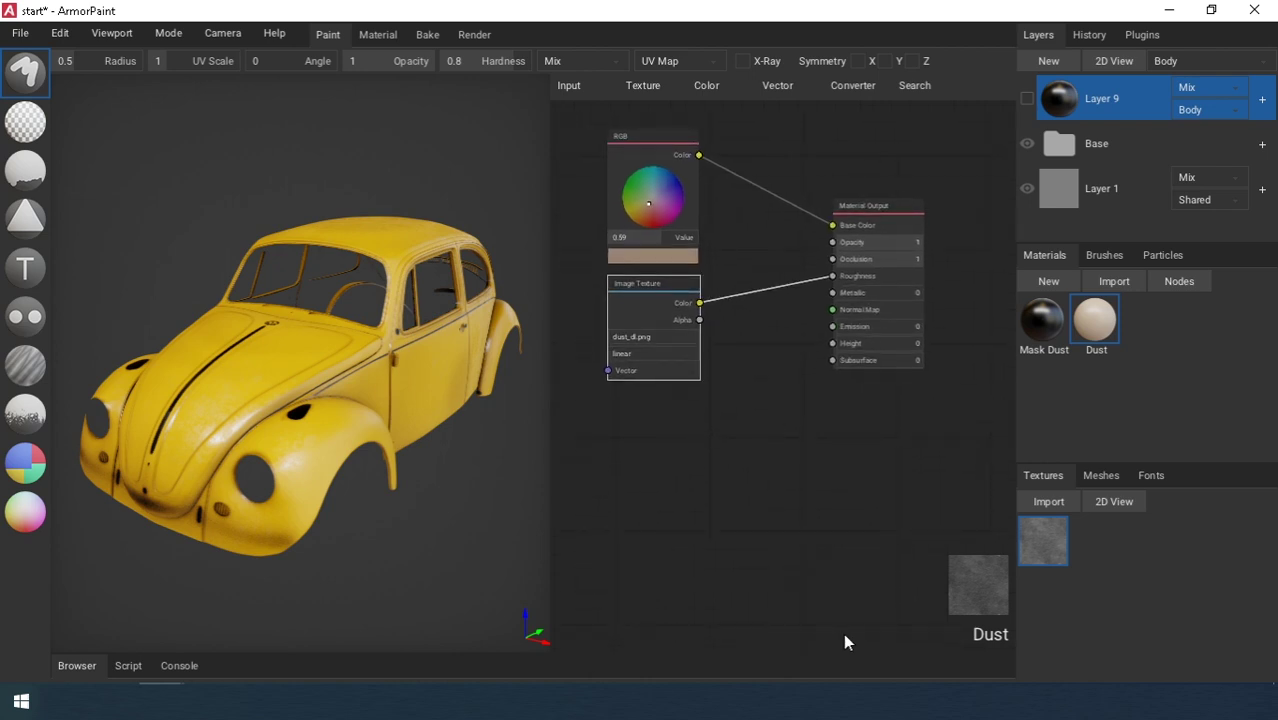
Import dust normal h.png and dust normal l.png from the textures mats folder into the project textures.
mouse_move(895, 700)
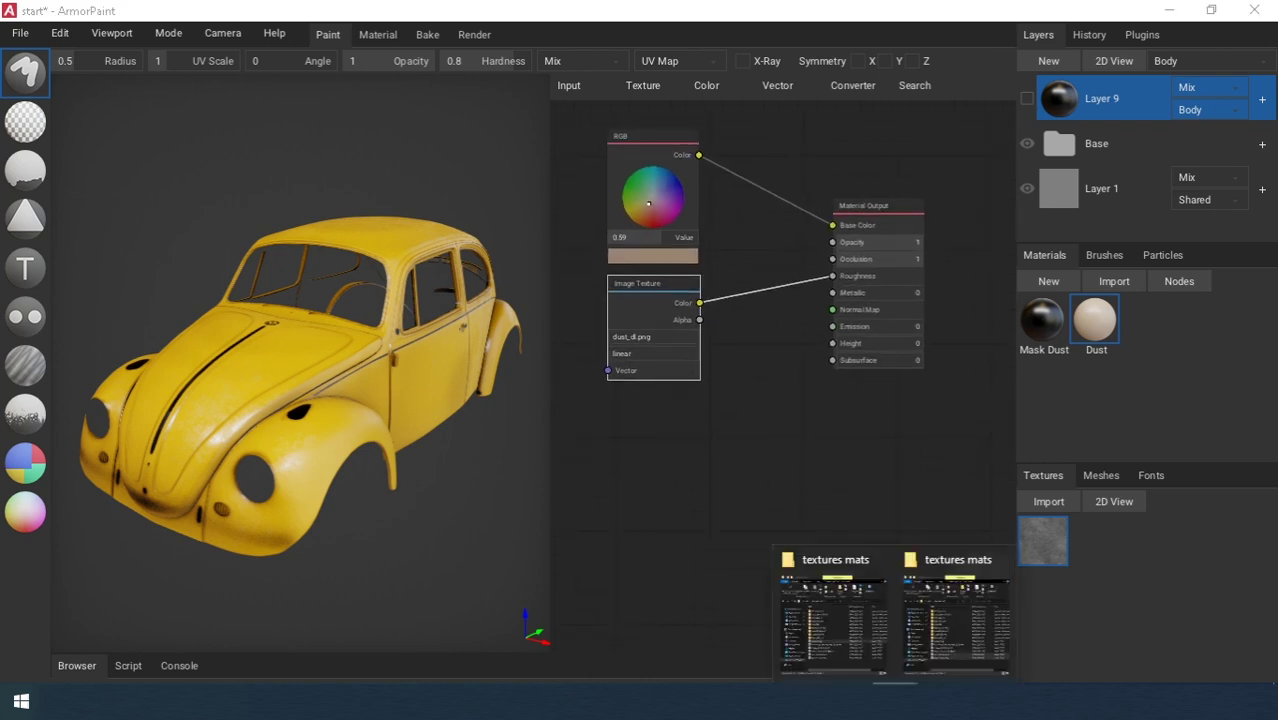
click(858, 625)
click(724, 583)
shift+click(730, 562)
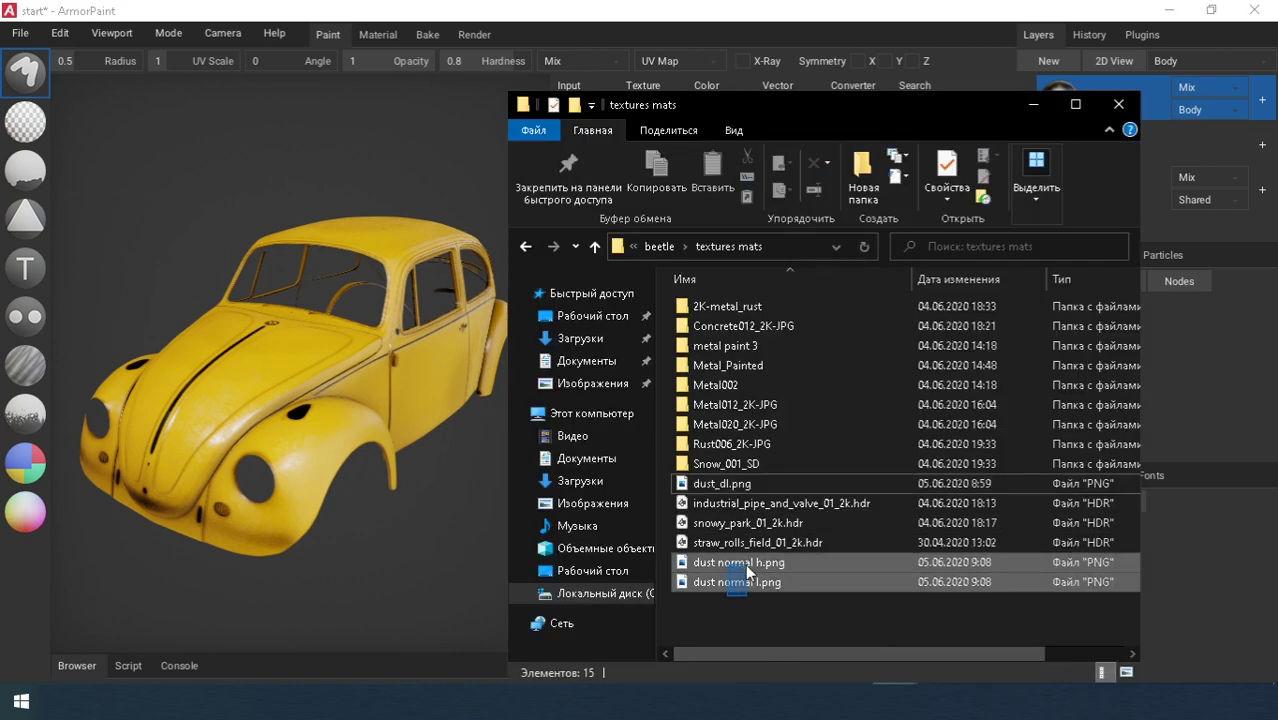
drag(730, 562, 1188, 564)
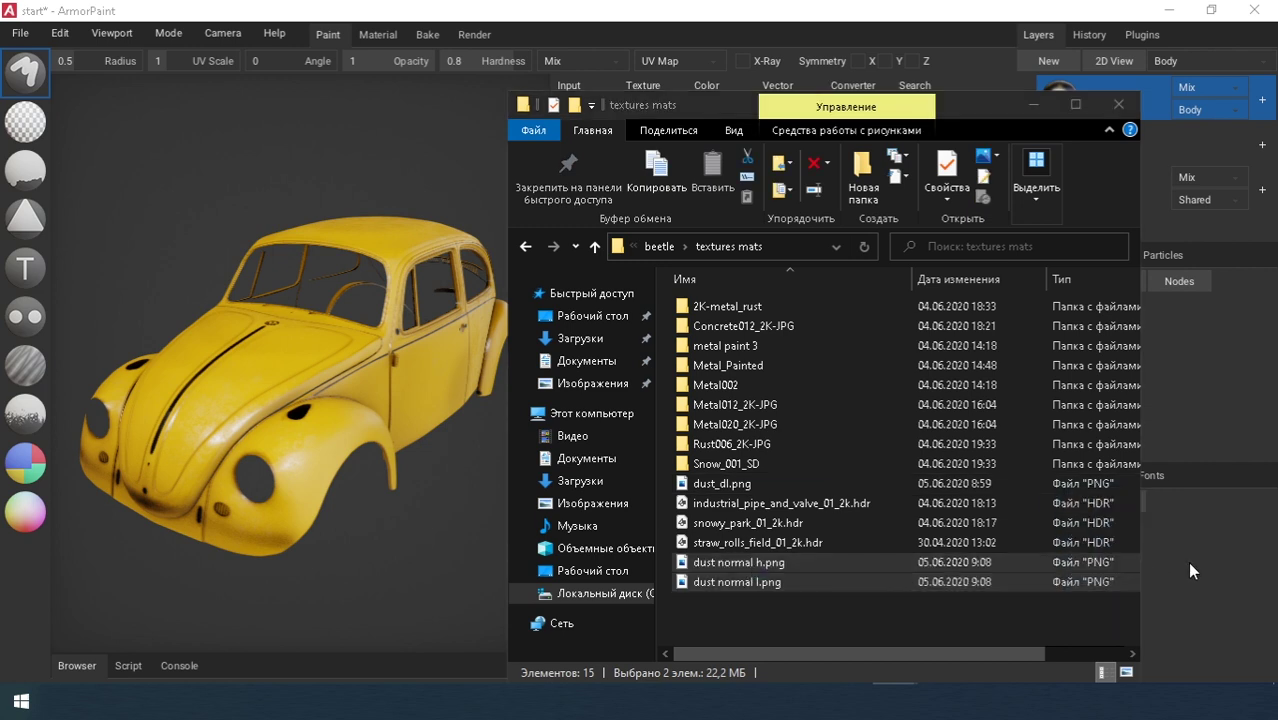
click(1187, 561)
Add both dust normal textures as Image Texture nodes and stack them below the dust_dl.png node.
click(1097, 545)
drag(780, 551, 640, 432)
drag(1148, 540, 688, 597)
drag(684, 447, 637, 411)
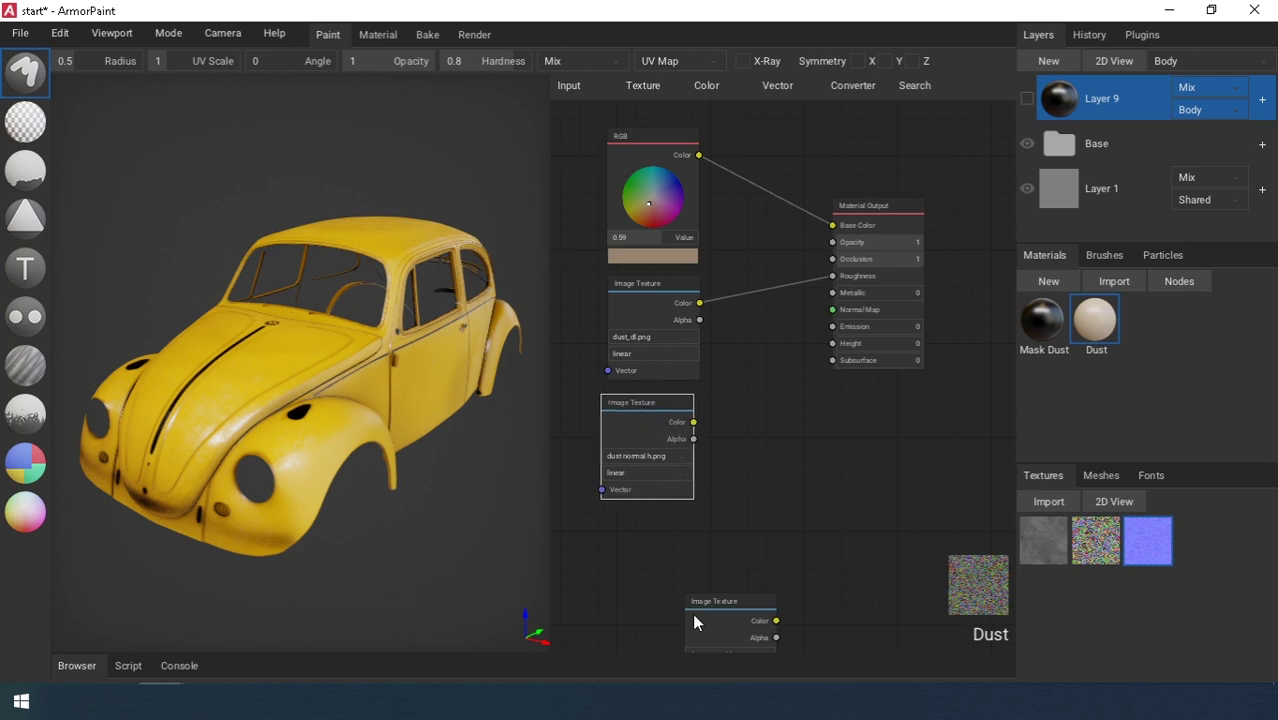
drag(692, 605, 619, 510)
Add a MixRGB node, connect the dust normal h.png and dust normal l.png colors to Color1 and Color2, and connect its output to Normal Map.
click(706, 85)
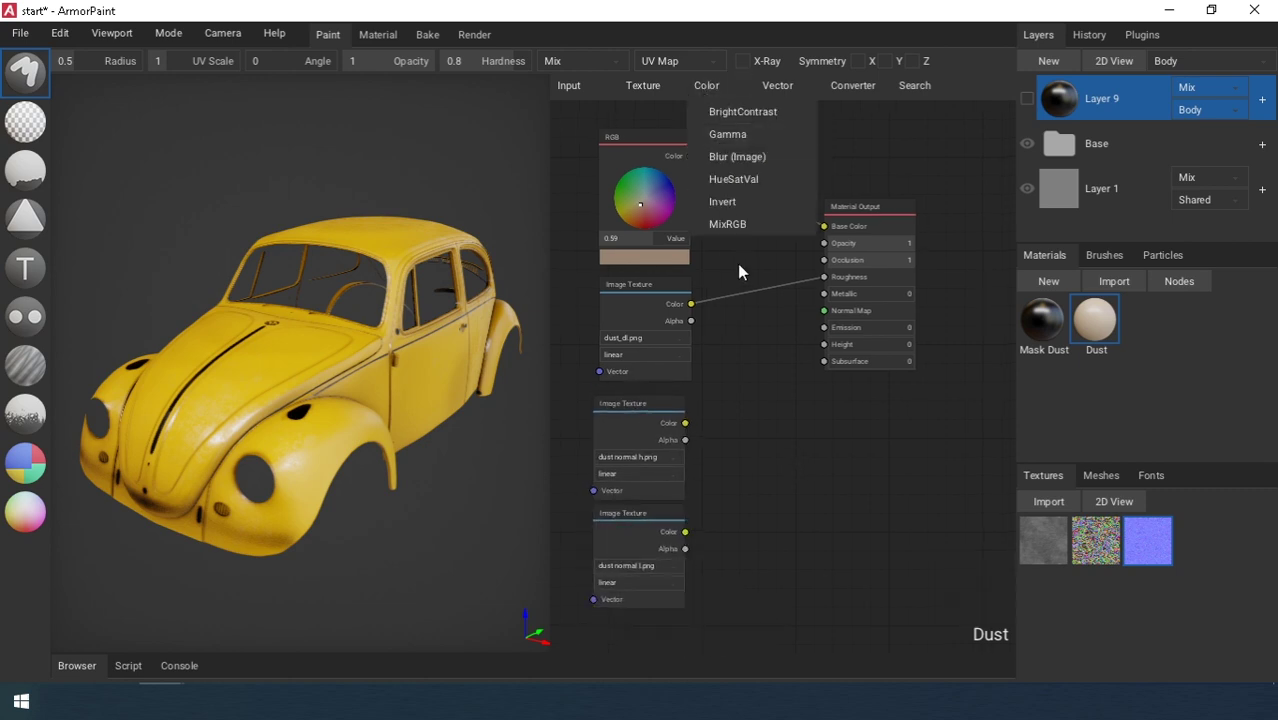
click(732, 226)
click(717, 412)
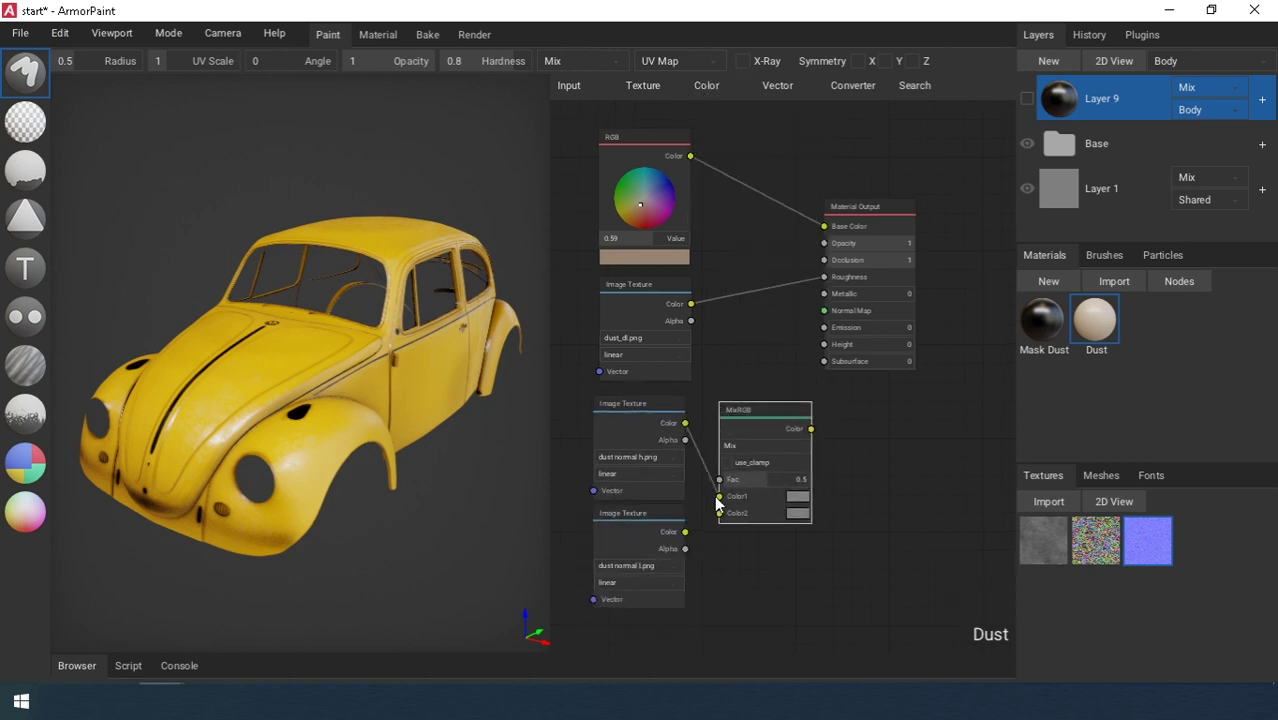
drag(716, 503, 719, 513)
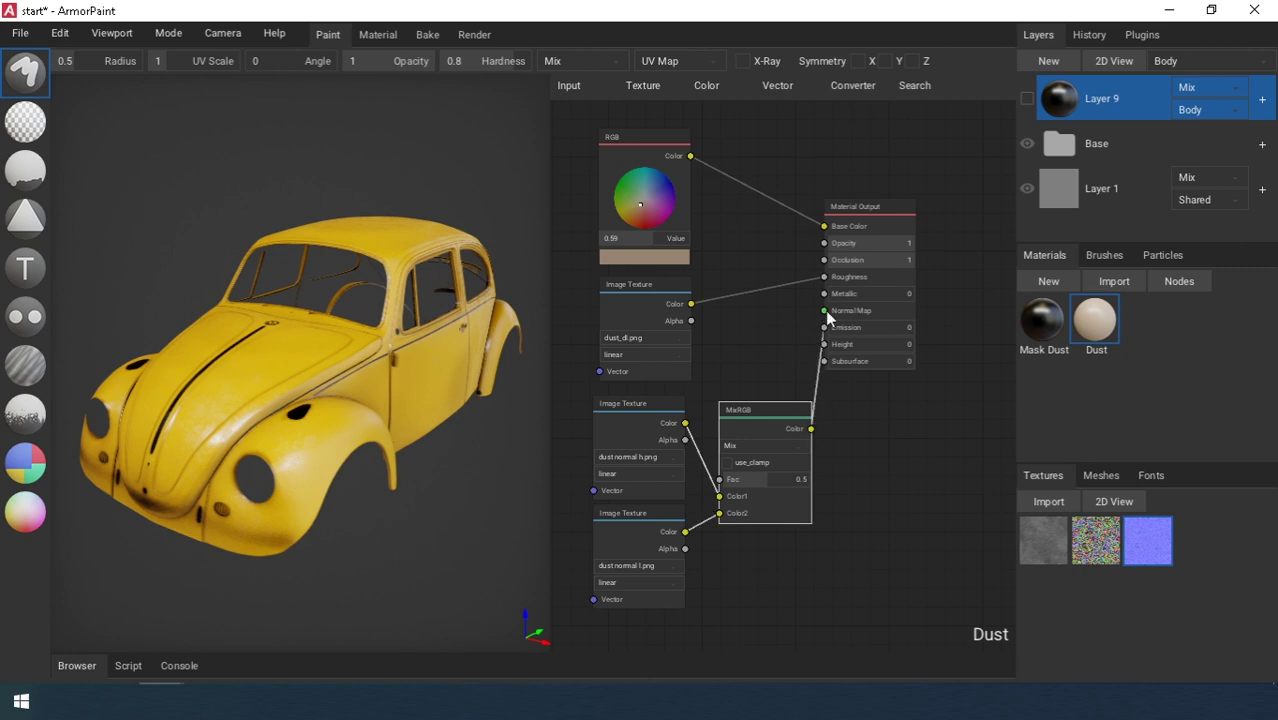
drag(825, 311, 824, 310)
Add UV Map and Mapping nodes, chain UV into the Mapping vector, and connect Mapping to the dust normal l.png texture's Vector.
middle_drag(841, 312, 979, 274)
click(570, 87)
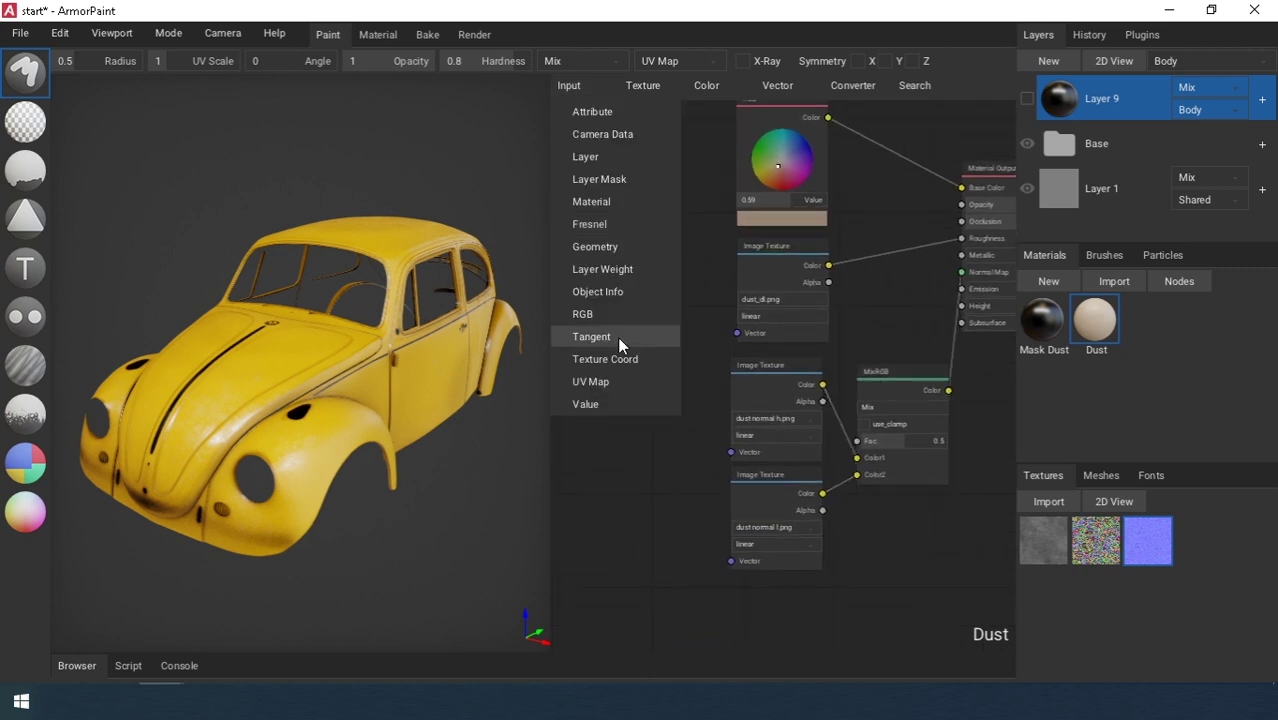
click(597, 374)
middle_drag(583, 389, 754, 353)
drag(756, 363, 710, 588)
click(777, 86)
click(787, 135)
drag(802, 368, 857, 520)
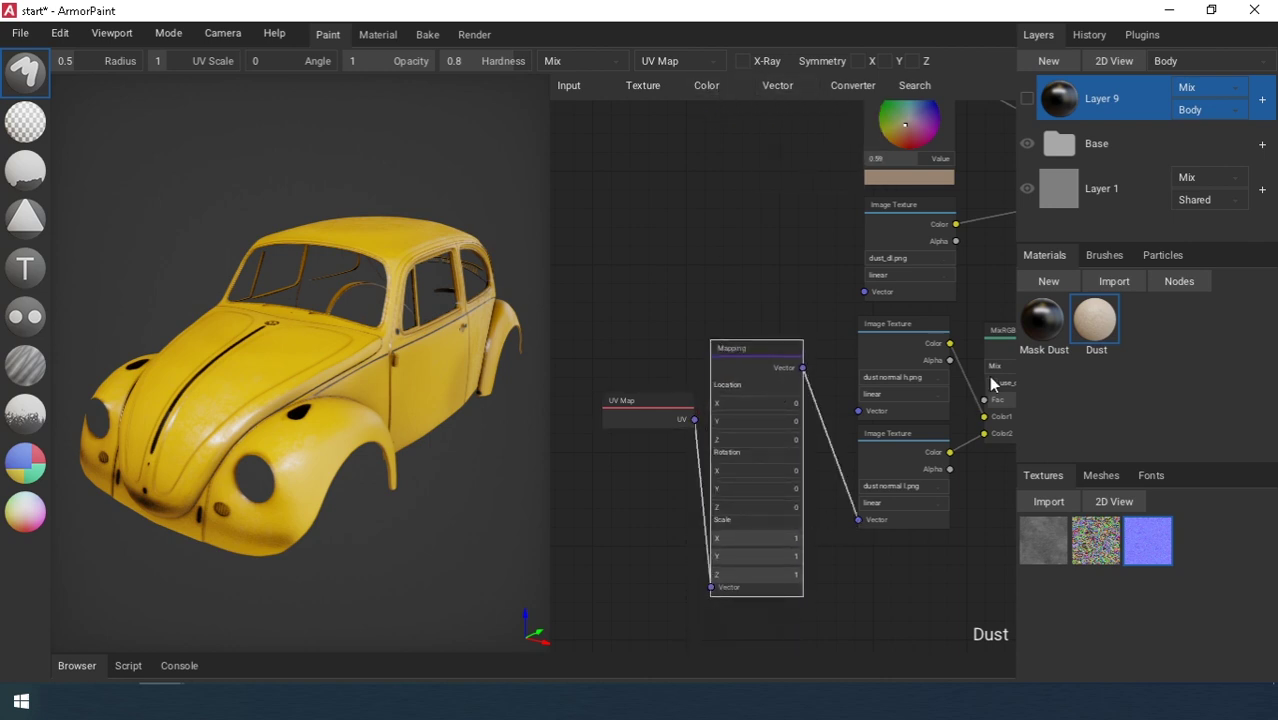
Check the Mapping scale in the Mask Dust material and set the Dust material's Mapping scale X to 4.
click(1045, 325)
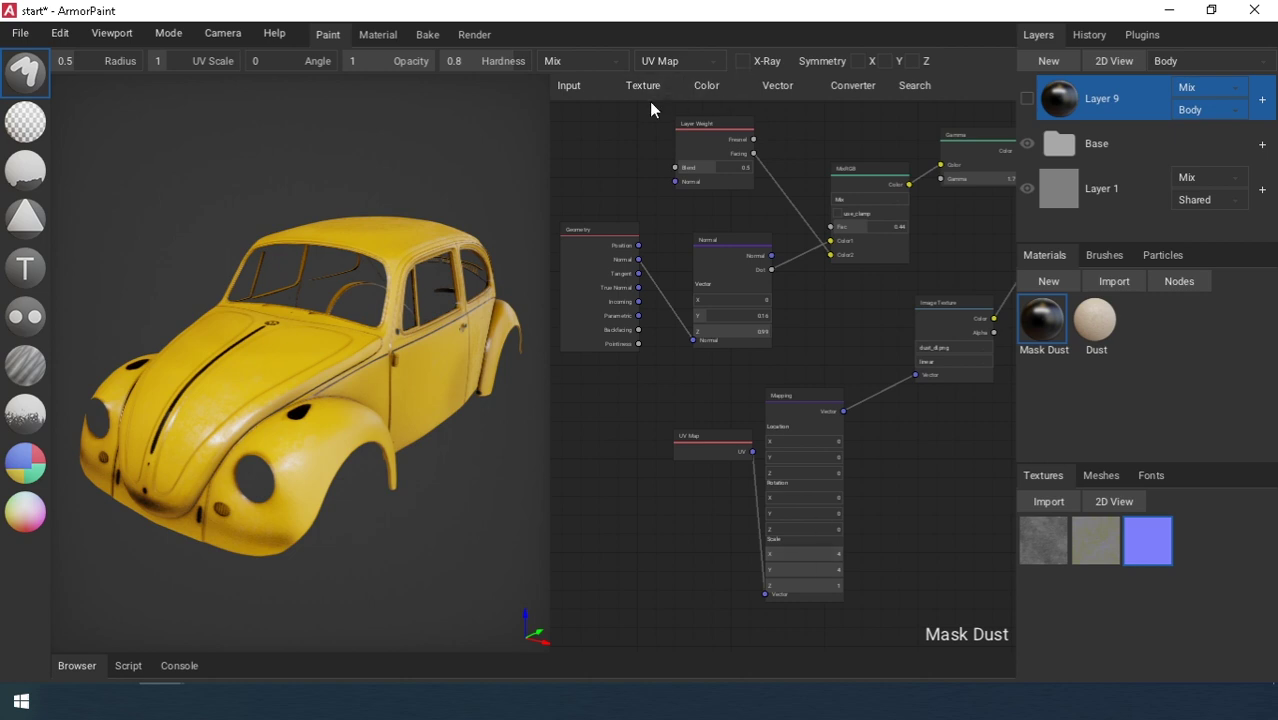
click(1096, 320)
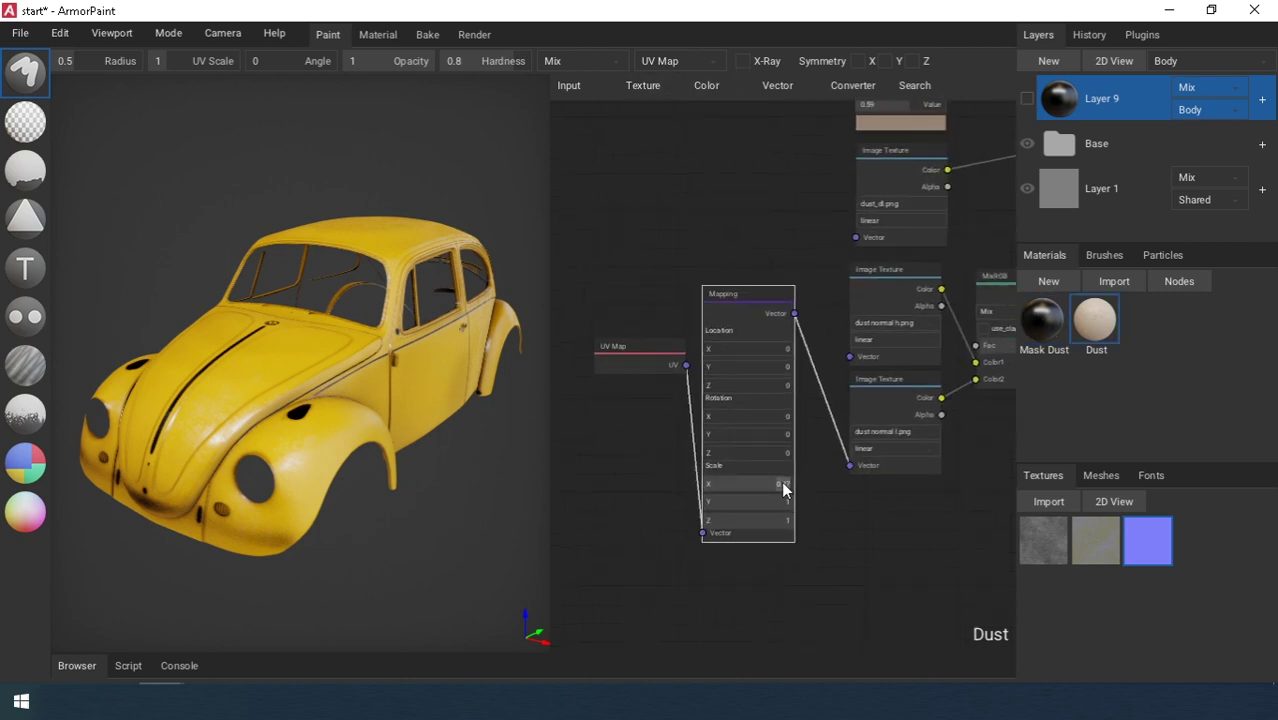
text(4)
click(834, 528)
Apply the Dust material to the car body as a new fill layer and raise the MixRGB factor to about 0.76.
middle_drag(933, 463, 694, 621)
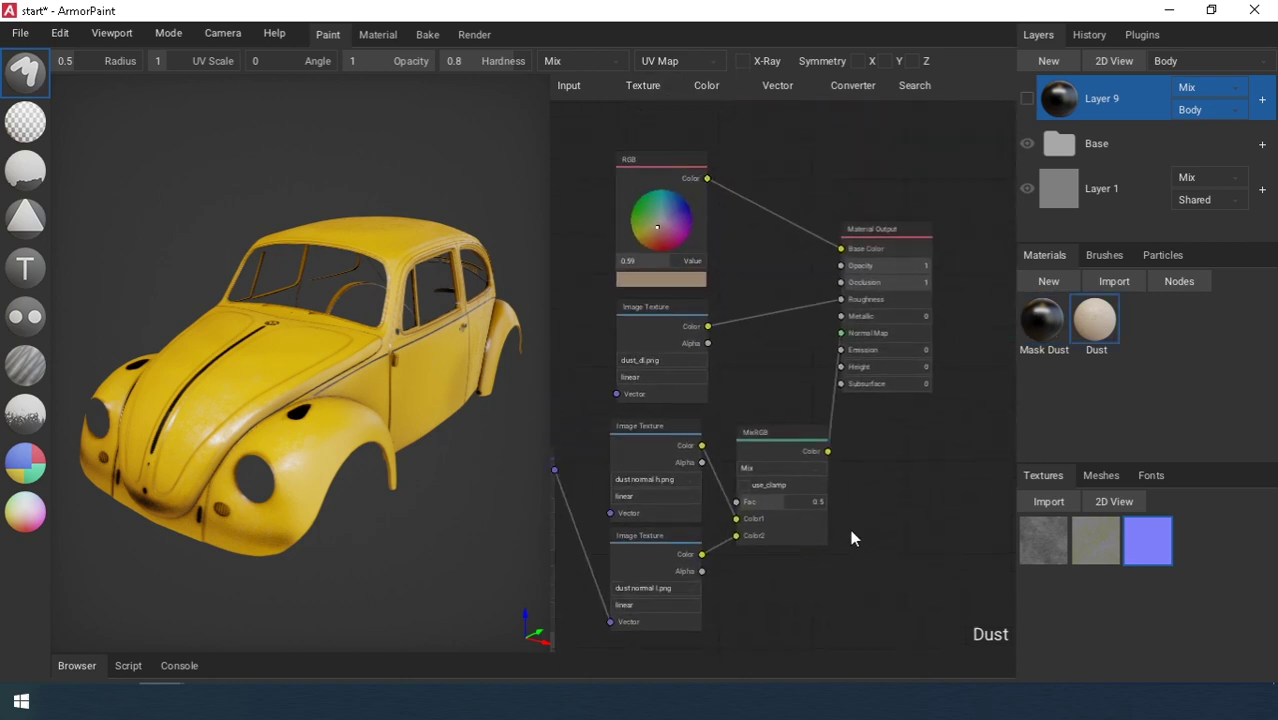
scroll(850, 529, up, 2)
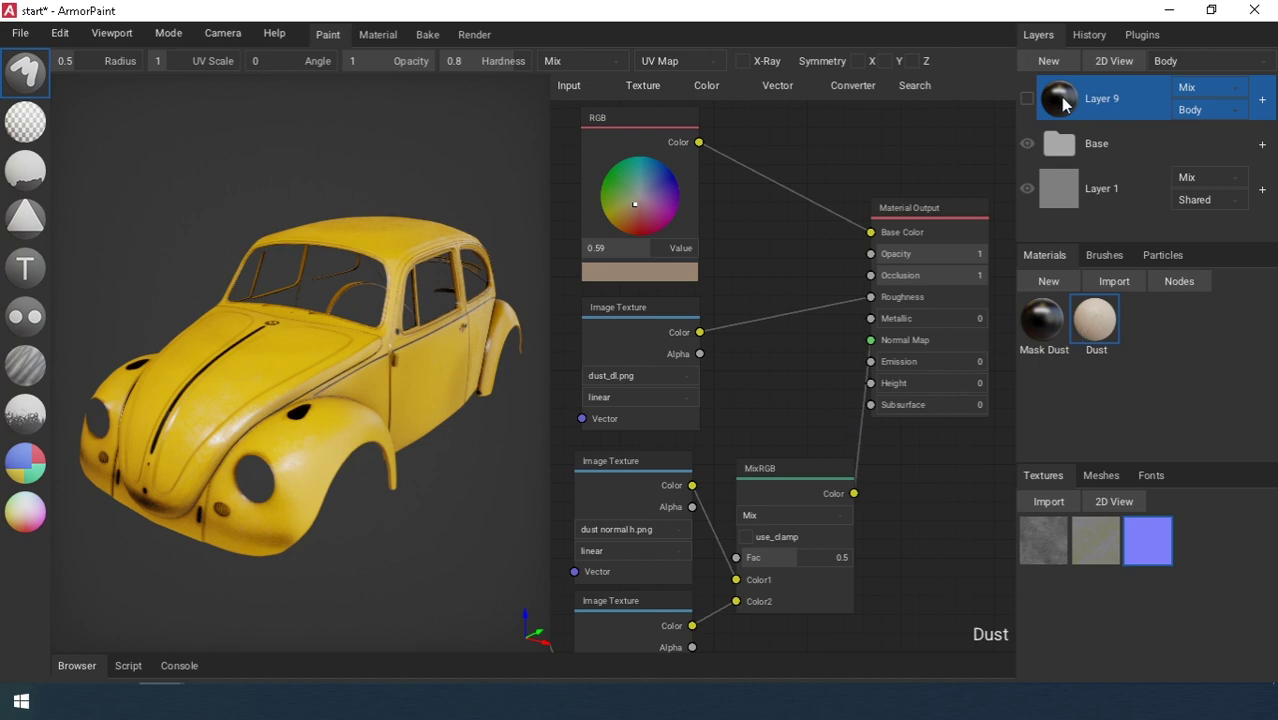
drag(1103, 326, 332, 361)
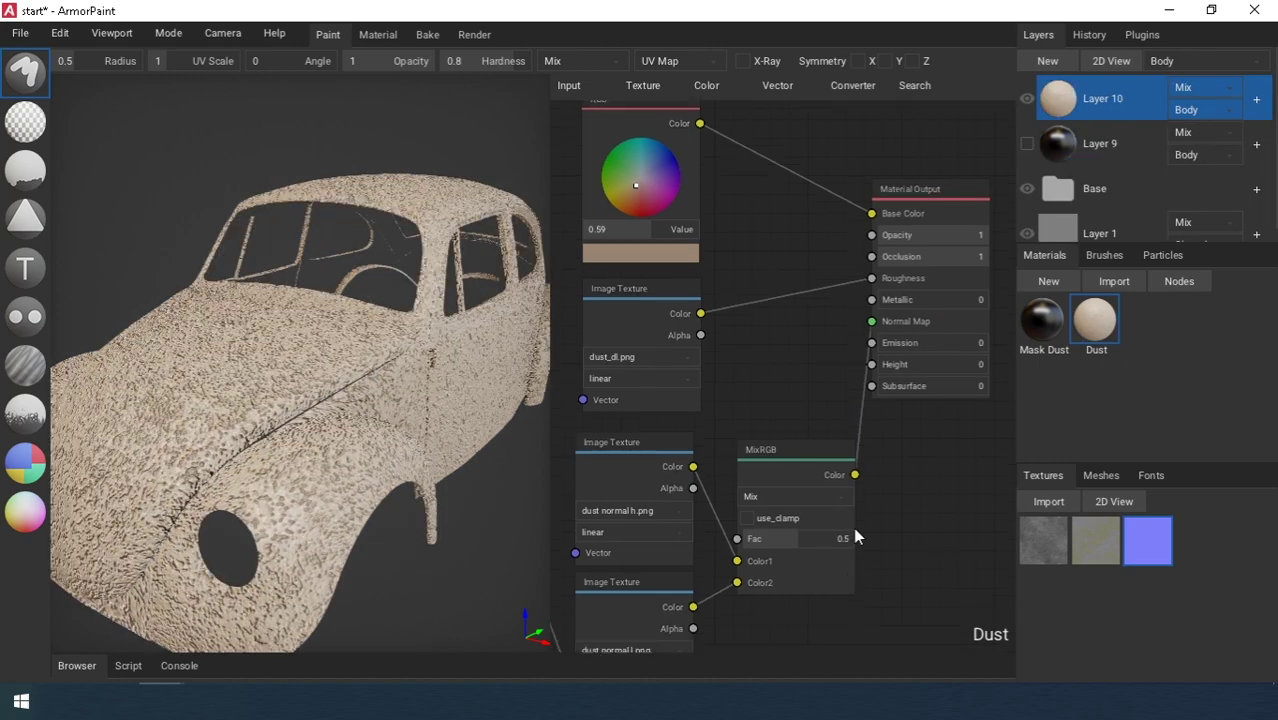
drag(822, 456, 858, 454)
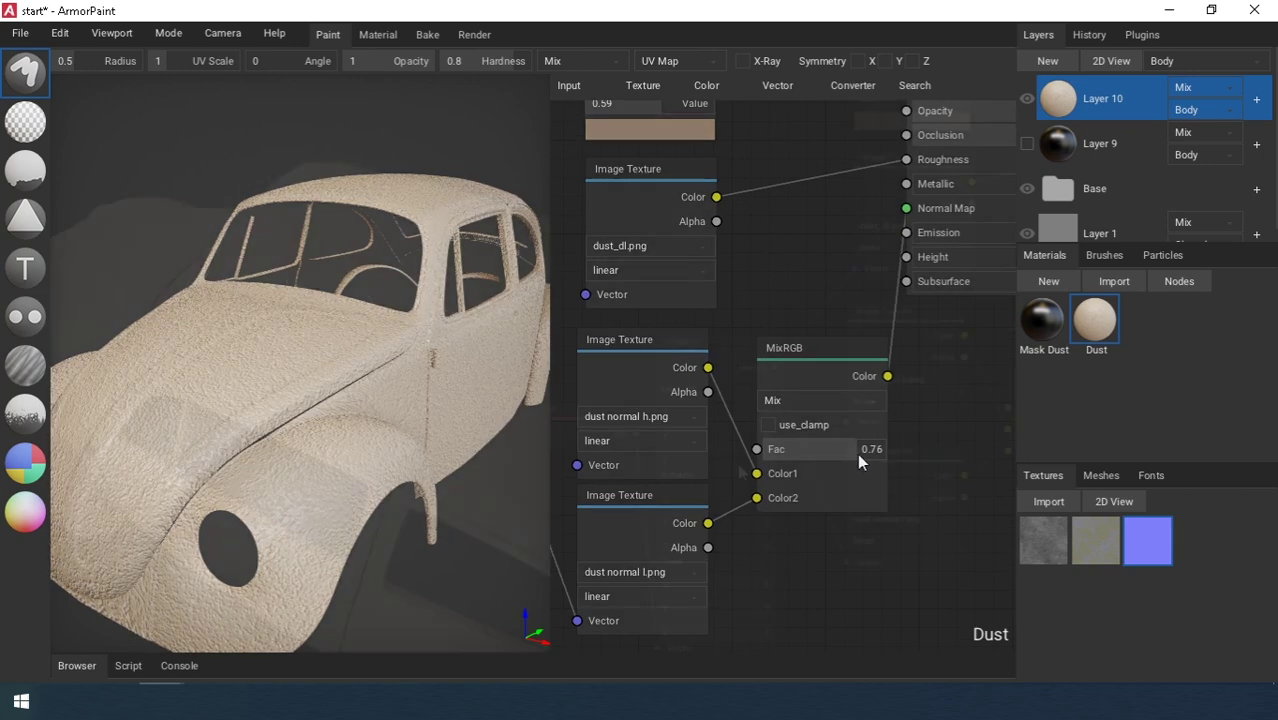
middle_drag(723, 430, 699, 446)
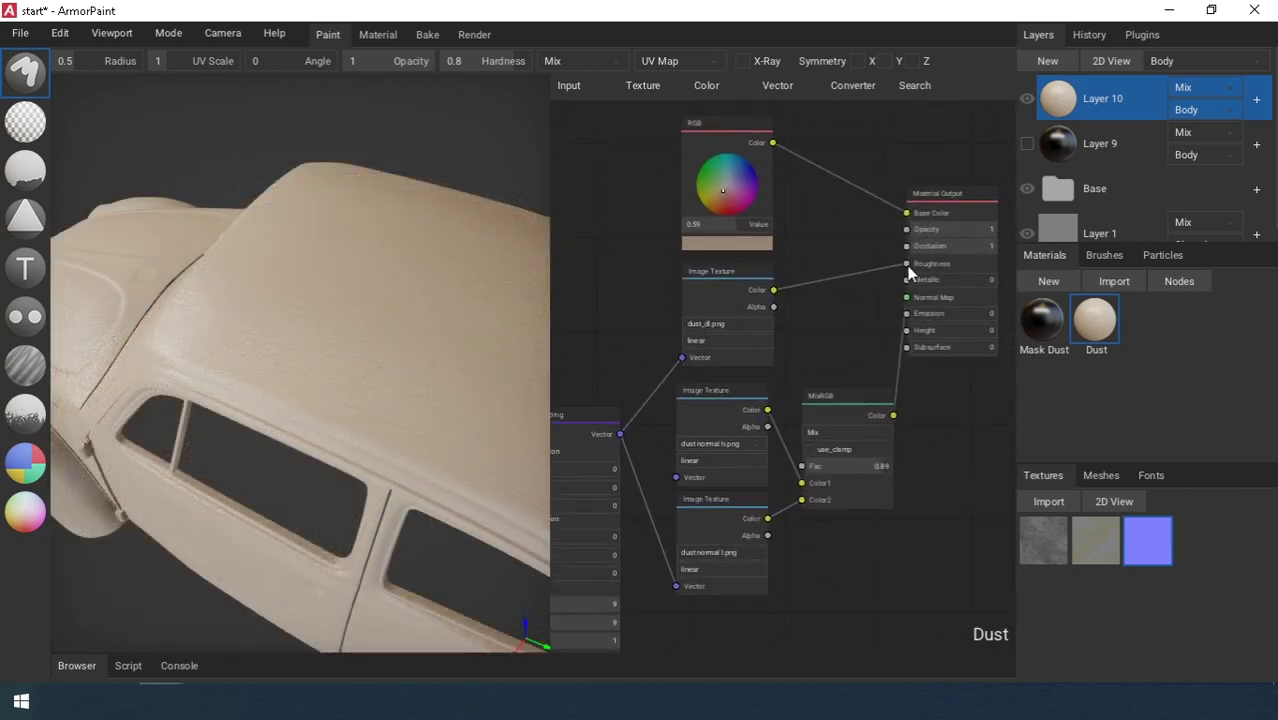
Detach and reattach the dust_dl.png Color link to Roughness, and set the MixRGB factor of the dust normals to 0.93.
drag(906, 264, 890, 266)
drag(773, 290, 904, 262)
drag(885, 430, 926, 433)
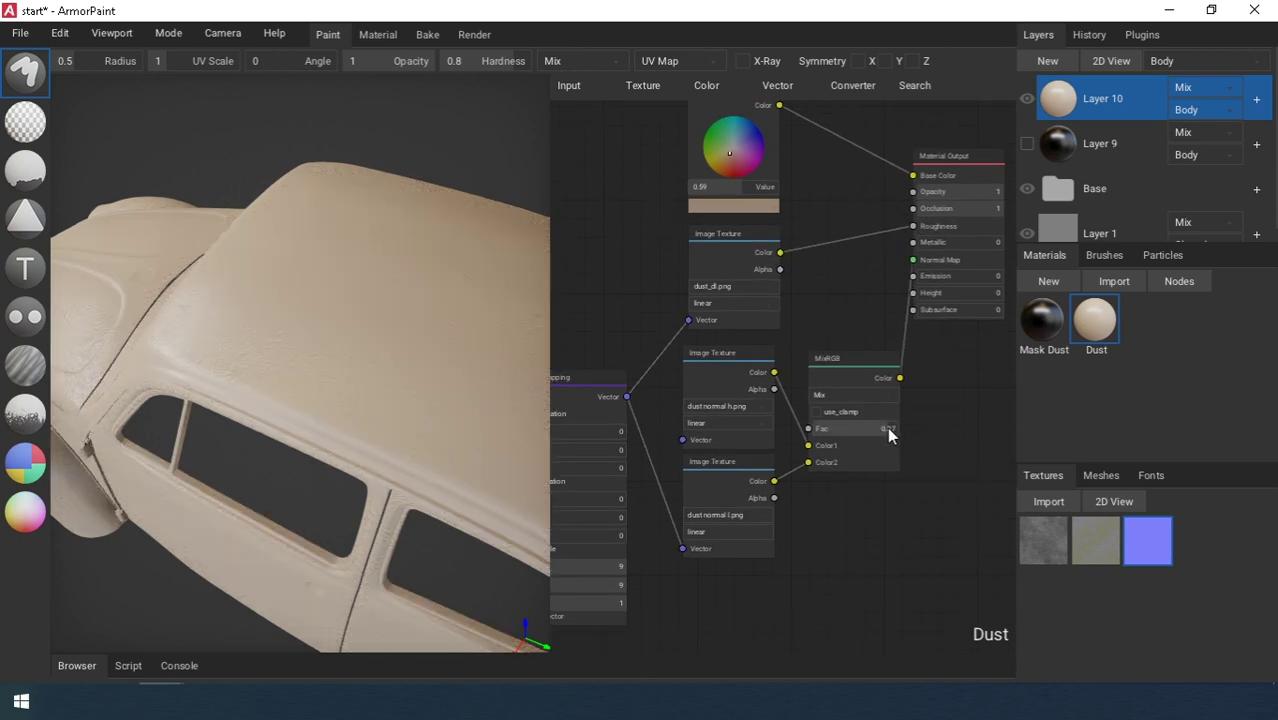
scroll(285, 436, down, 3)
right_drag(285, 436, 387, 455)
scroll(387, 455, up, 3)
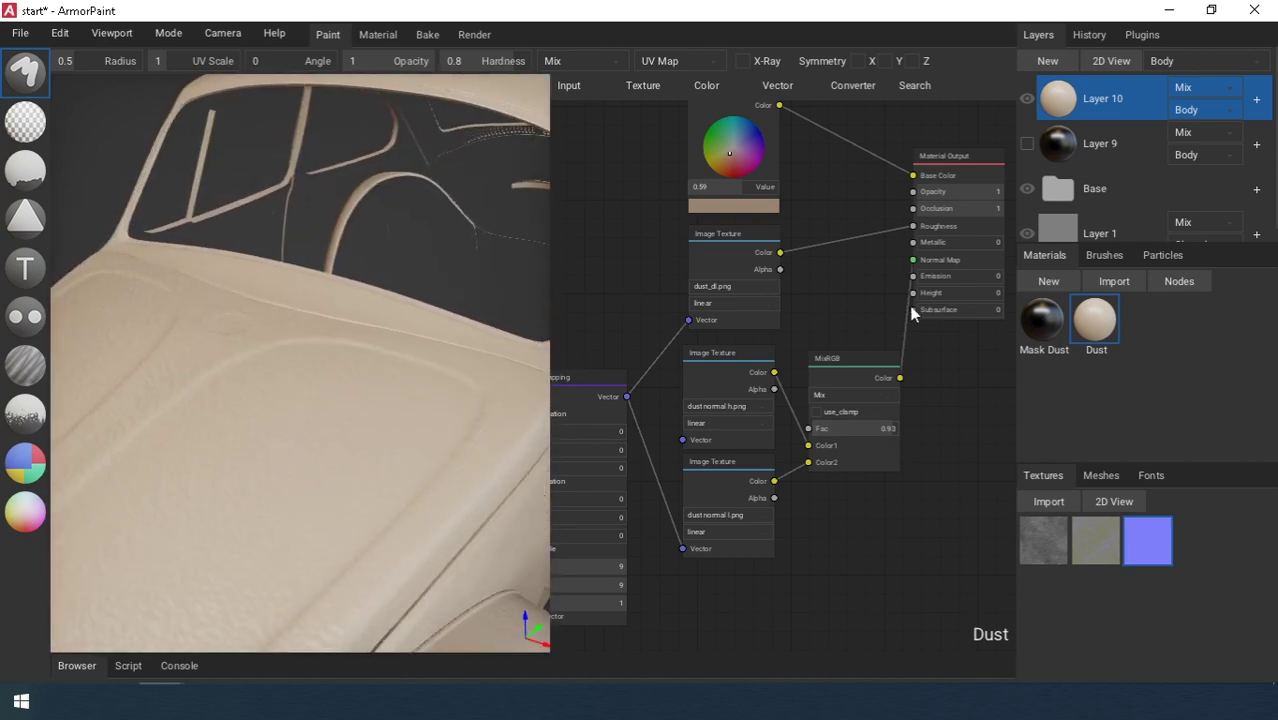
Compare the dust finish on the body with the dust_dl.png texture disconnected from Roughness and connected again.
middle_drag(915, 213, 838, 279)
click(837, 291)
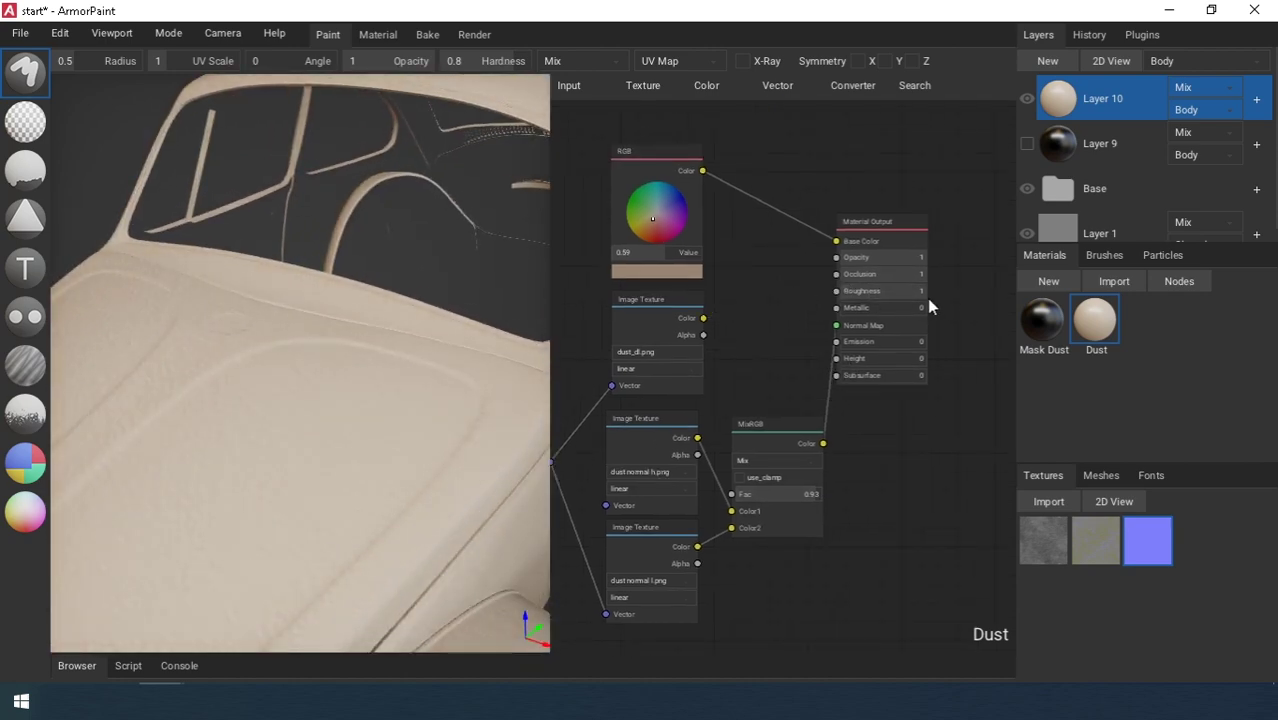
drag(703, 318, 838, 292)
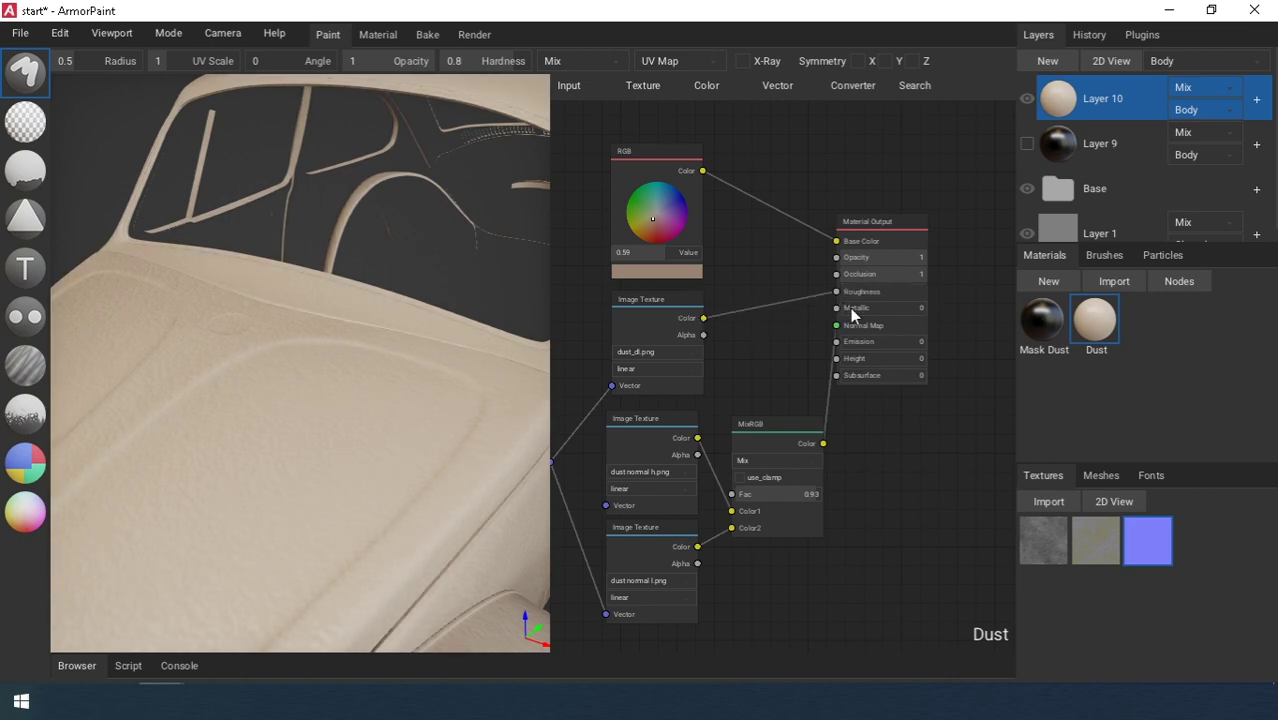
middle_drag(765, 402, 809, 337)
scroll(299, 393, down, 5)
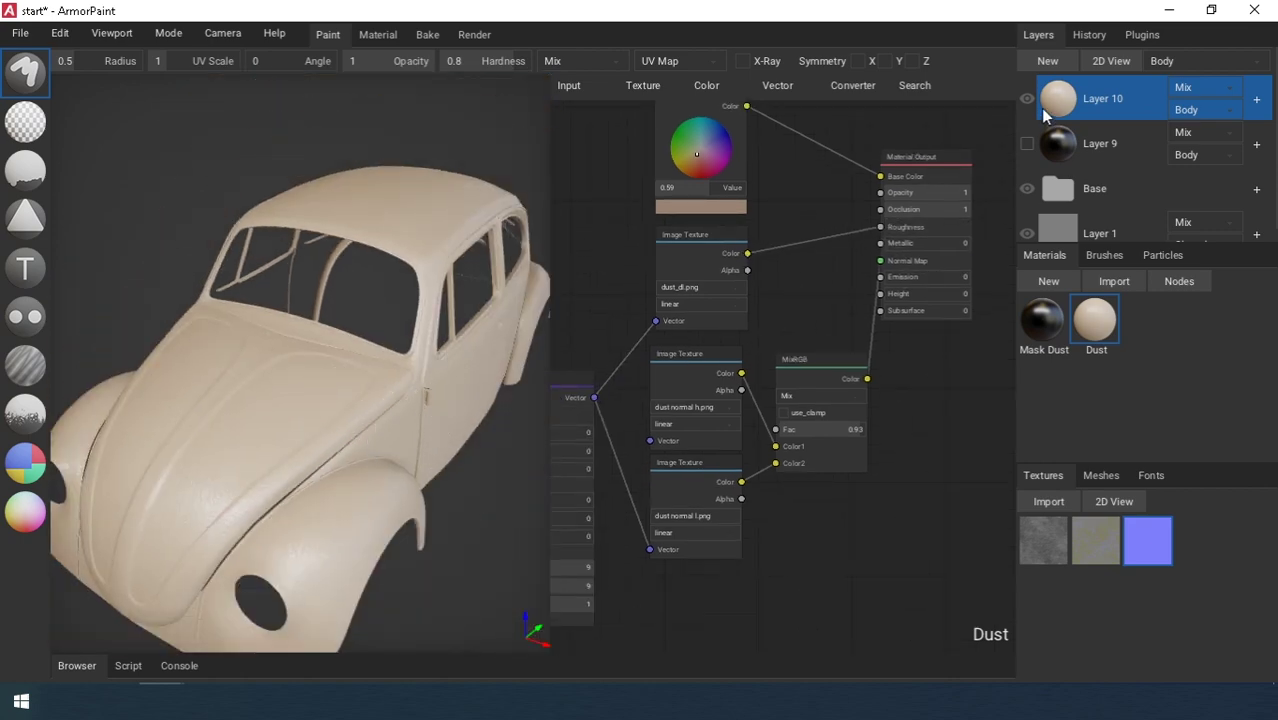
Add a black mask to the body's dust layer and fill the mask with the Mask Dust material.
click(1027, 99)
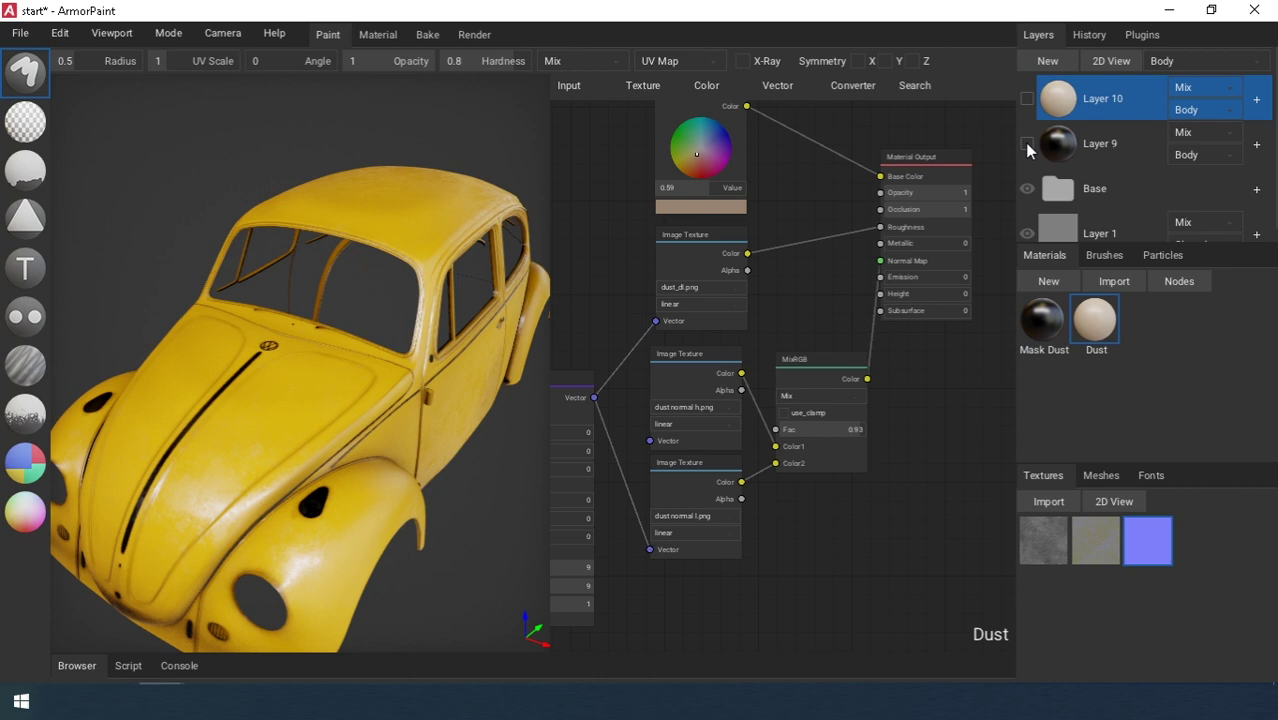
right_click(1093, 96)
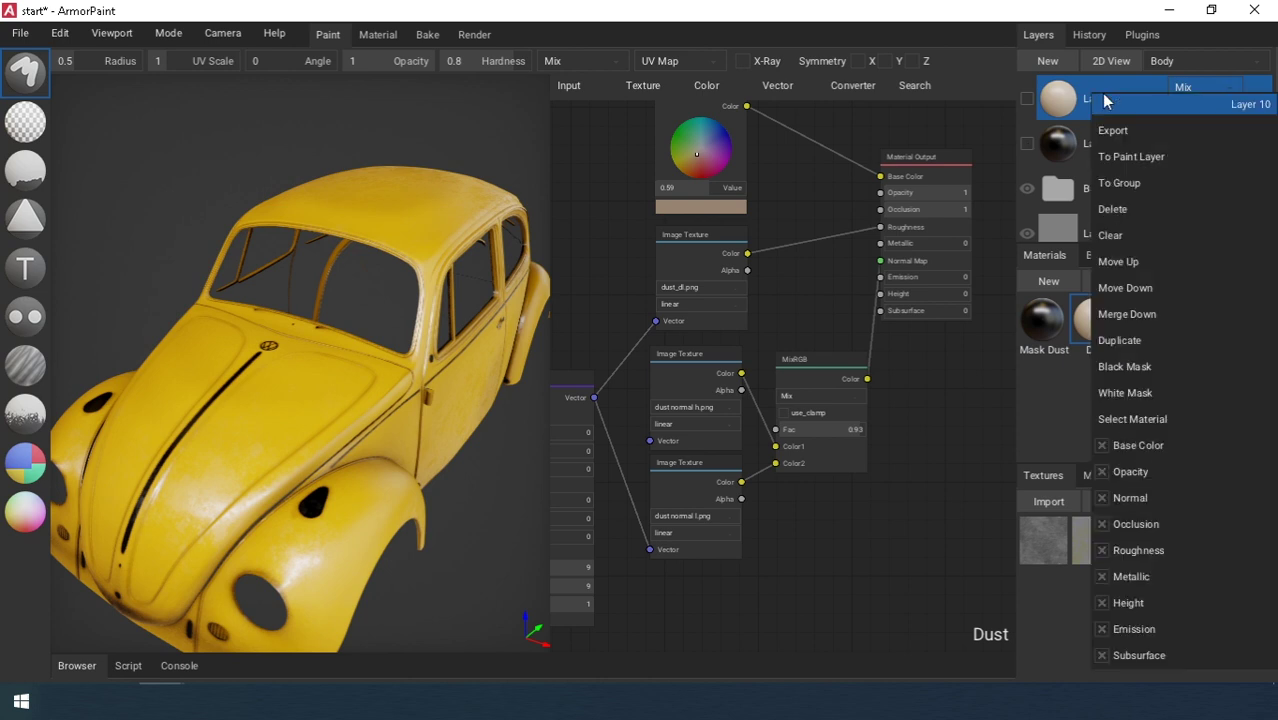
click(1128, 370)
click(1023, 322)
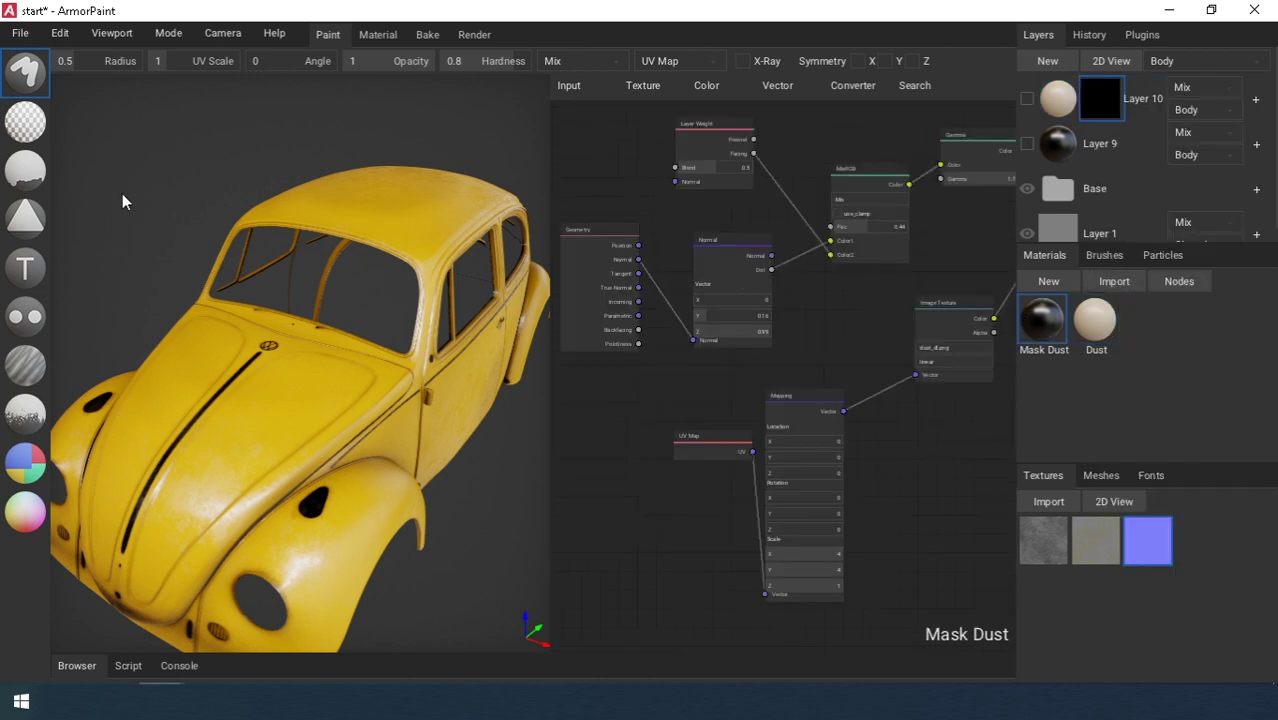
click(40, 172)
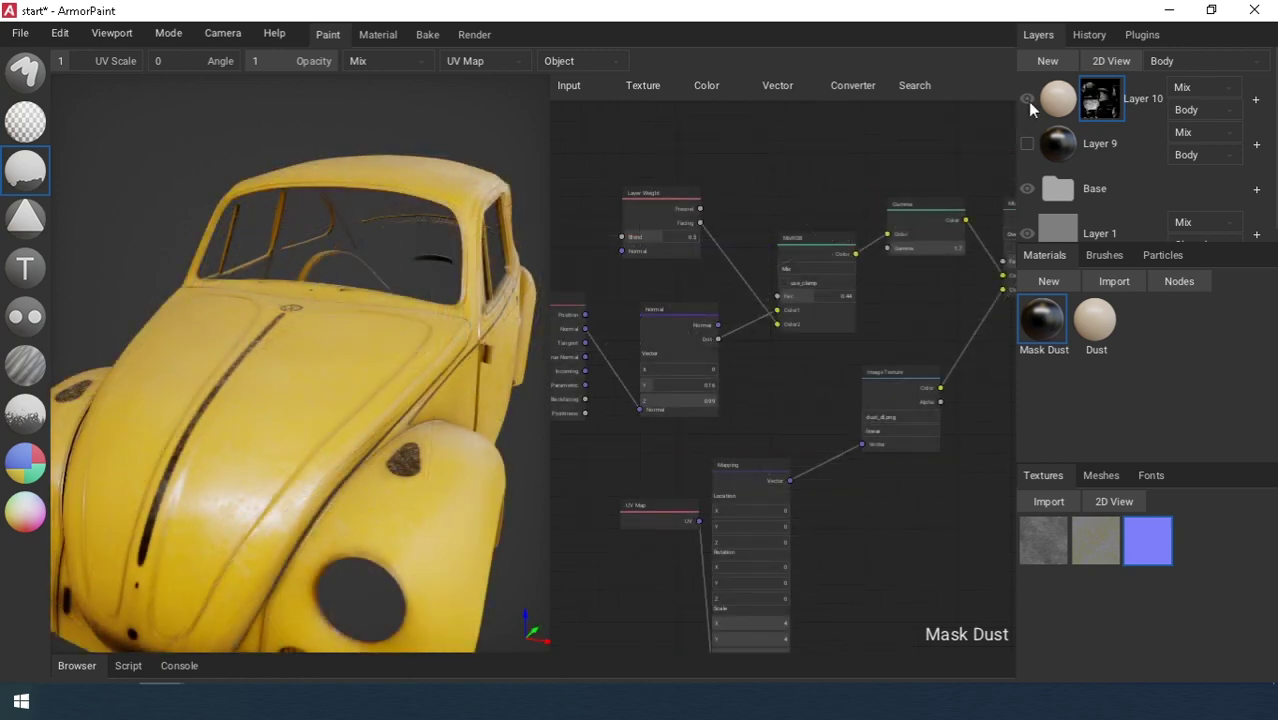
Compare the body with the masked dust layer off and on, and display all objects of the car.
click(1027, 99)
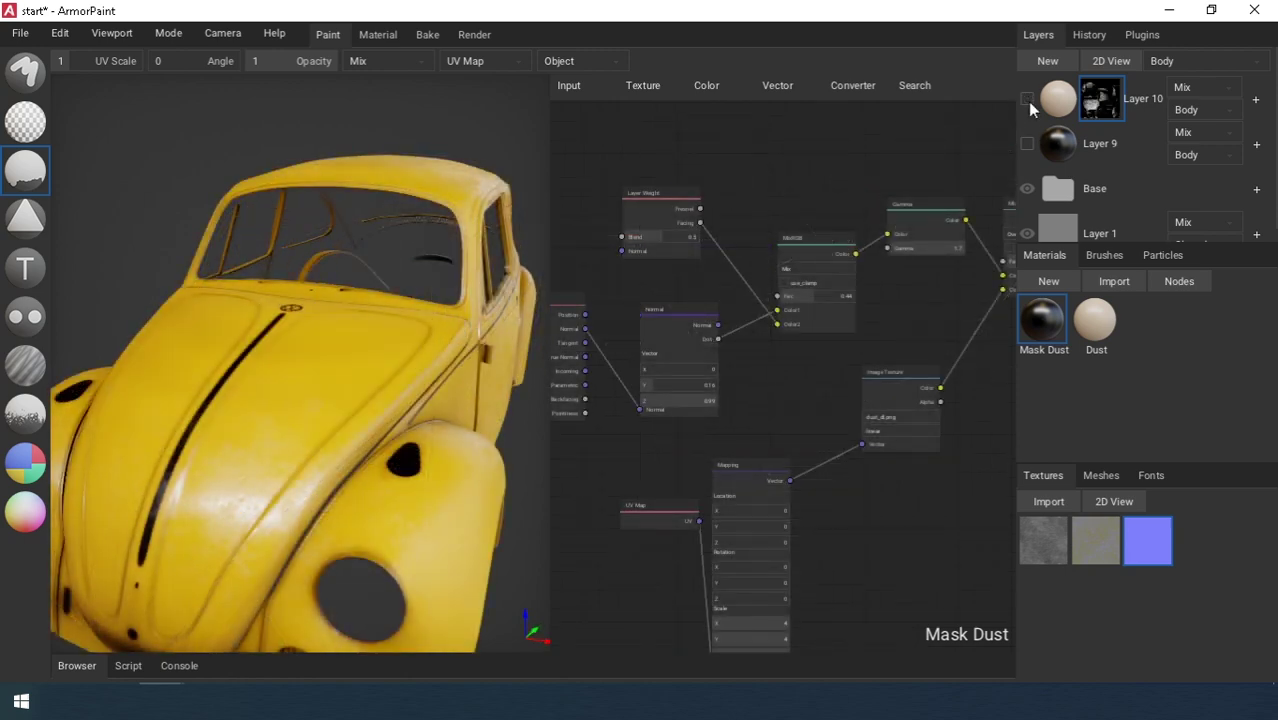
click(1027, 99)
click(1191, 62)
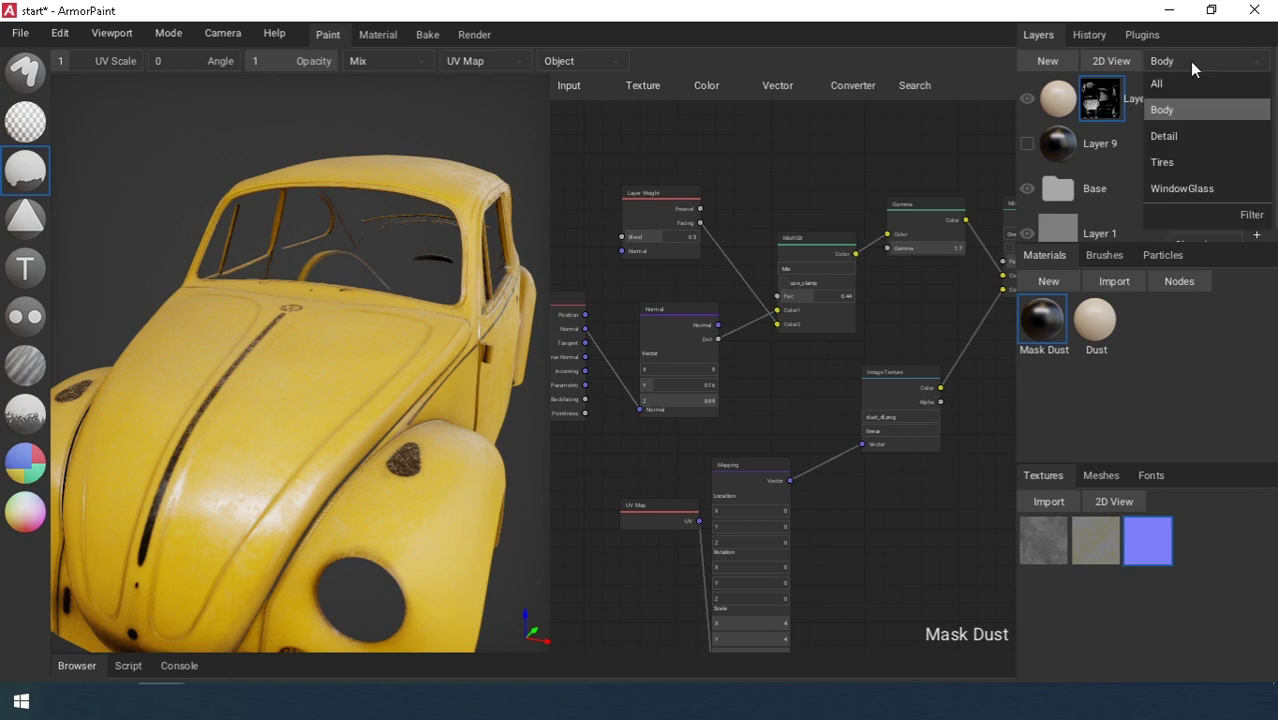
click(1172, 82)
scroll(398, 367, down, 2)
right_drag(398, 375, 167, 351)
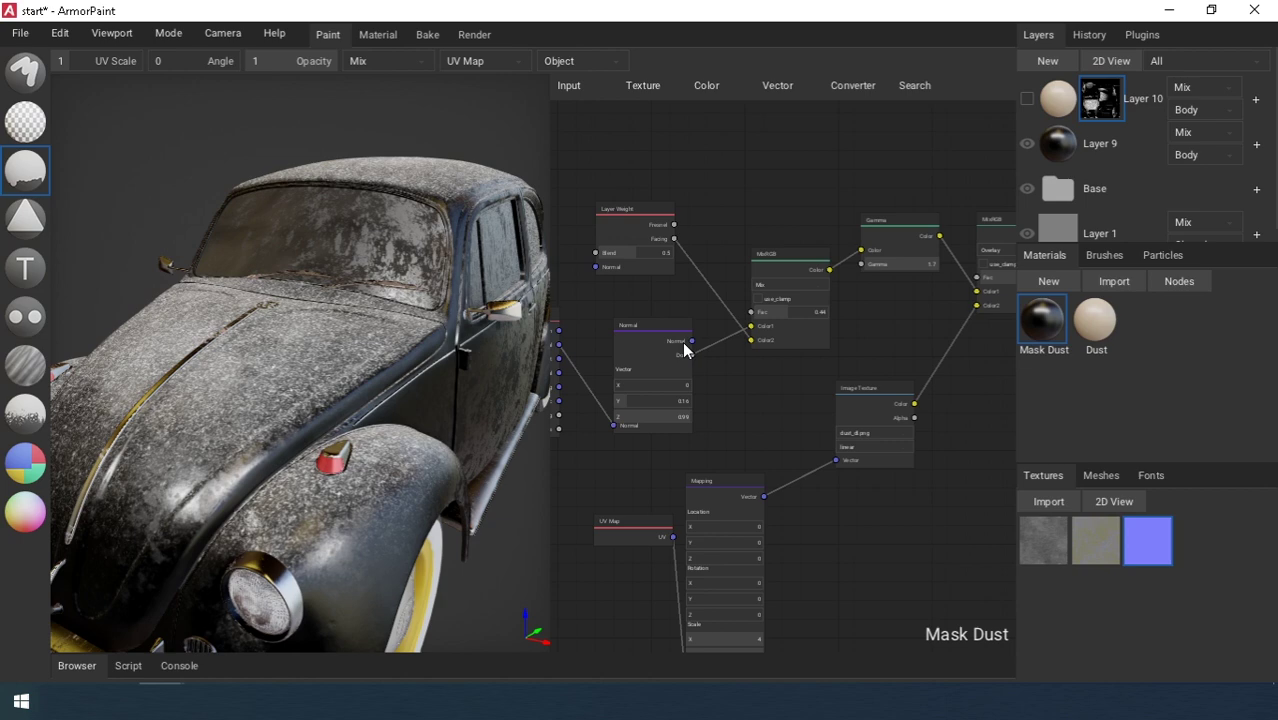
Set the factor of the MixRGB node feeding Gamma in Mask Dust to 0.26, and show the dust layer with Layer 9 hidden.
scroll(684, 349, up, 3)
right_drag(730, 400, 794, 413)
drag(856, 325, 838, 332)
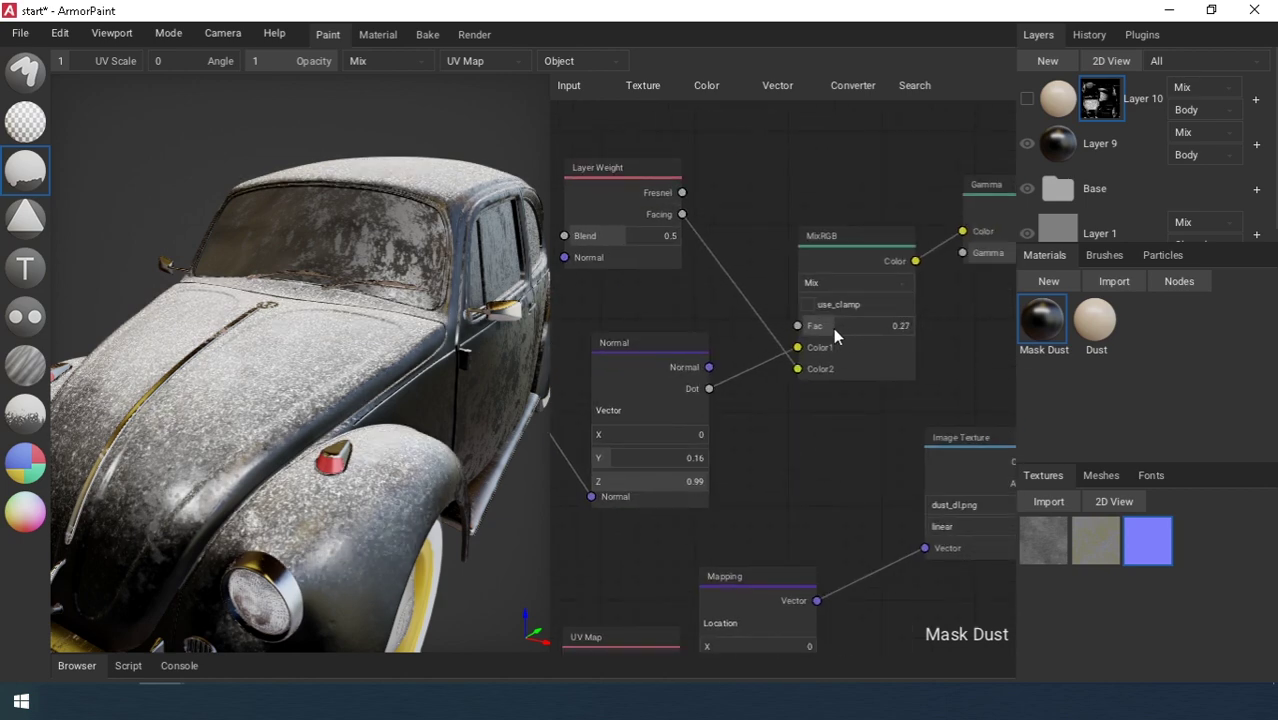
drag(833, 327, 832, 327)
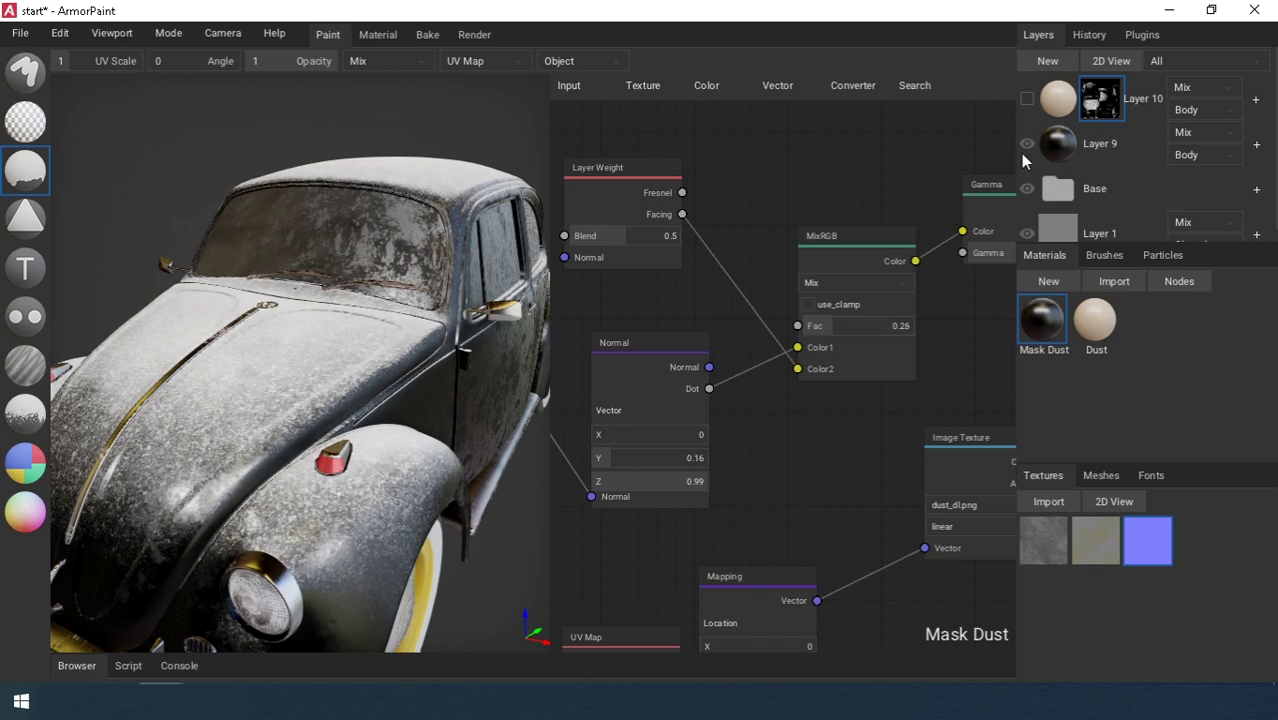
click(1027, 99)
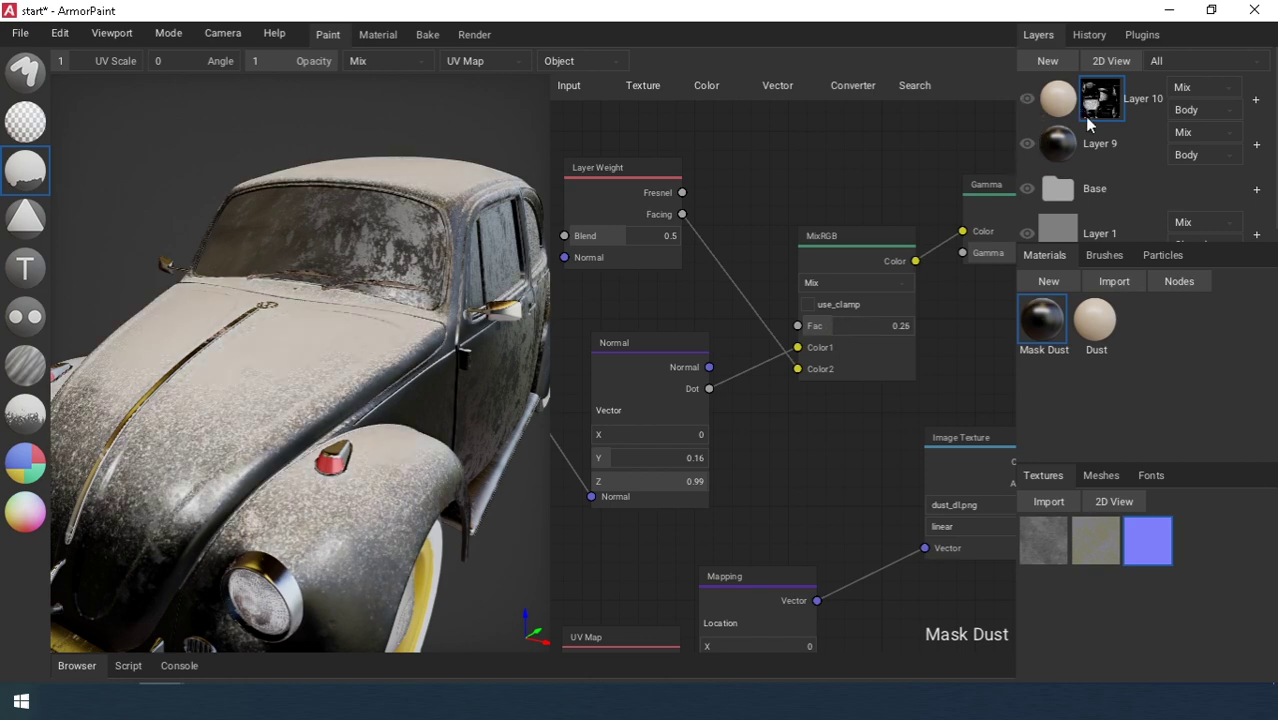
click(1027, 144)
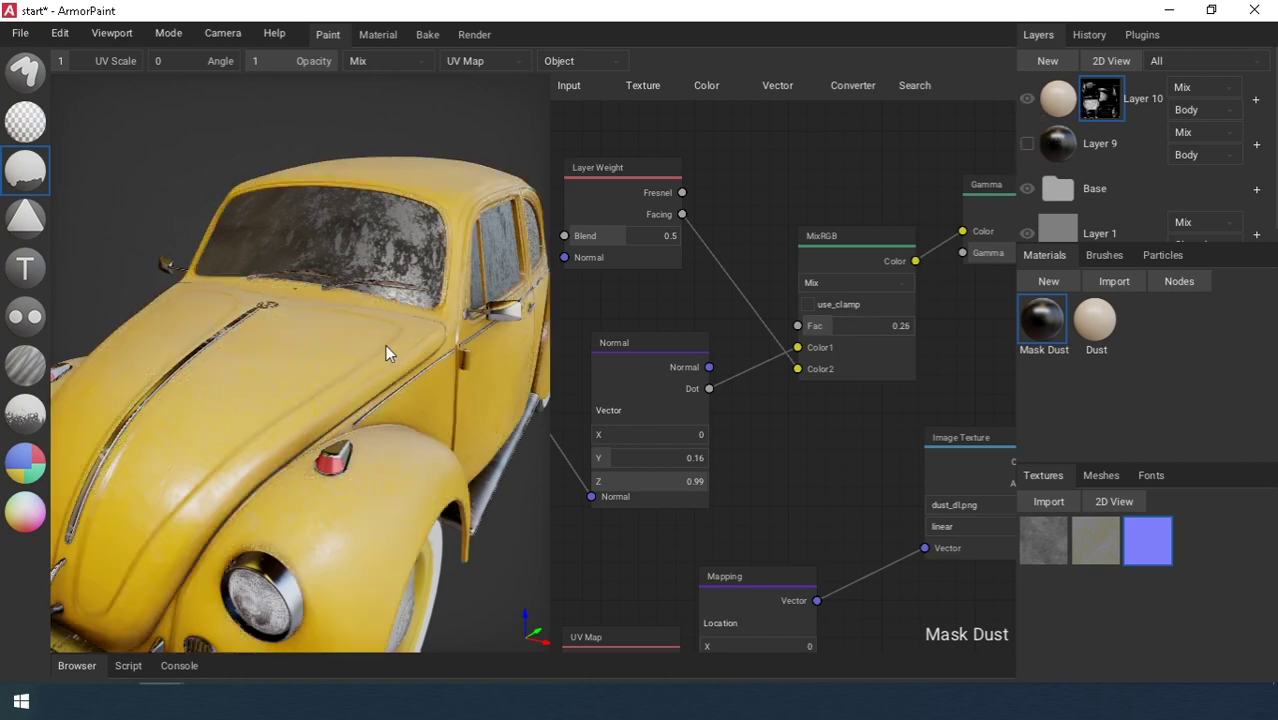
Set the masked dust layer's opacity to 0.82 and rename the layer as Dust body.
right_drag(384, 344, 308, 439)
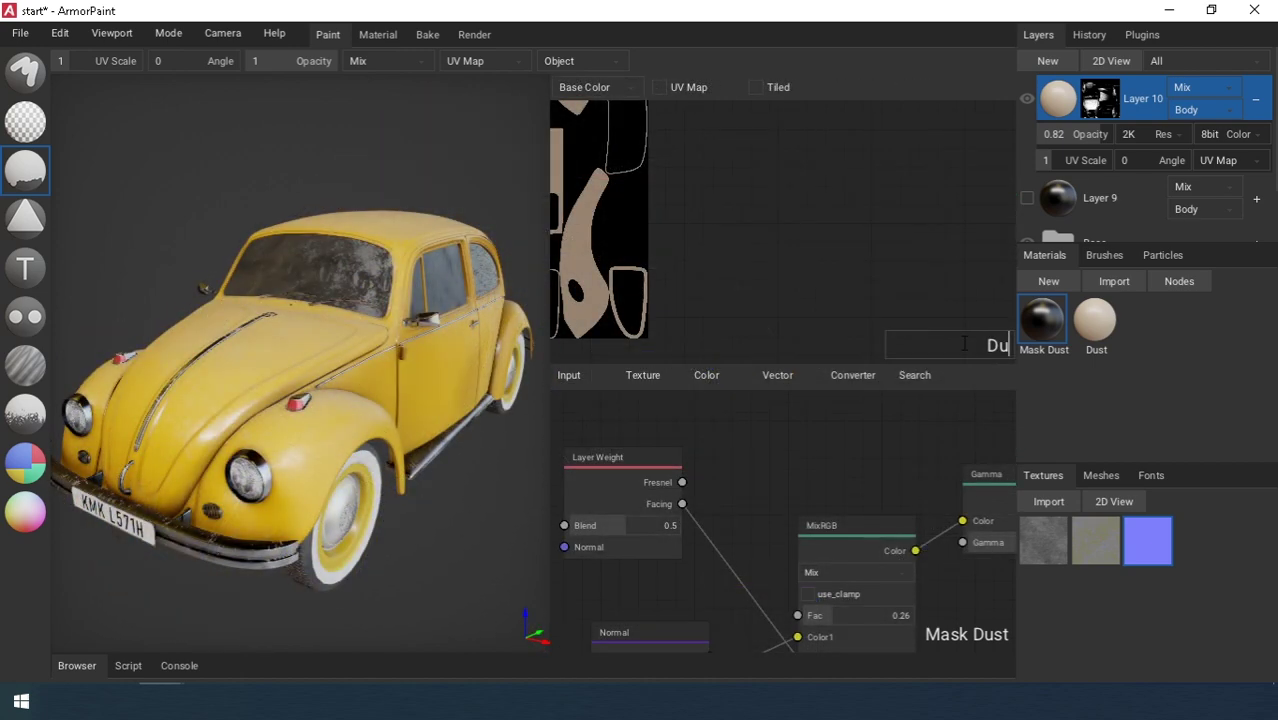
text(st body)
key(Return)
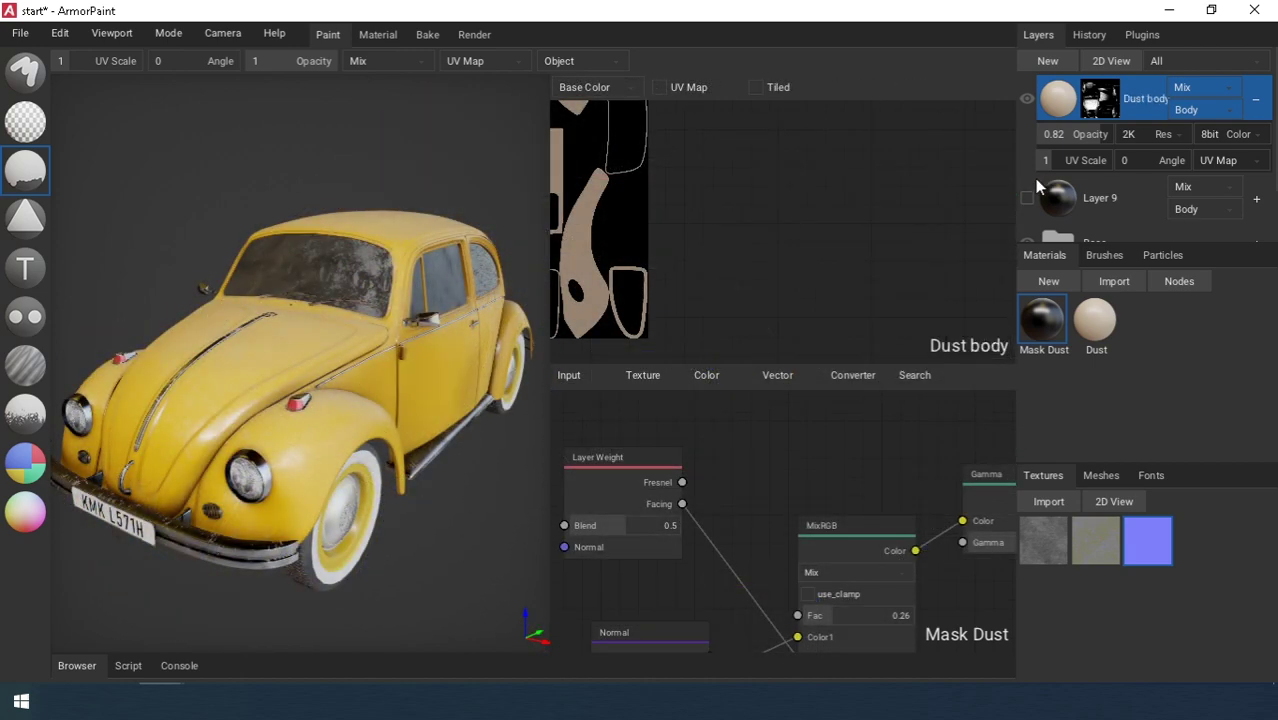
Isolate the Detail object and apply the Dust material to it as a new fill layer.
click(1179, 63)
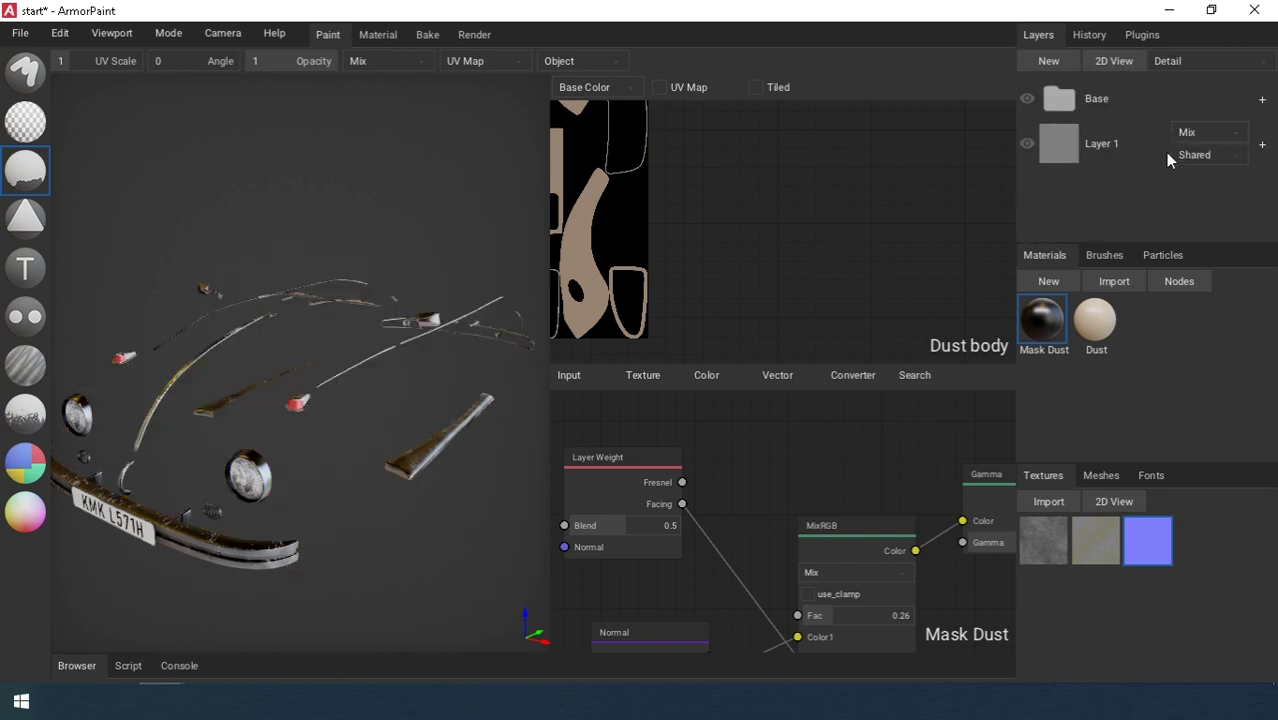
click(1097, 341)
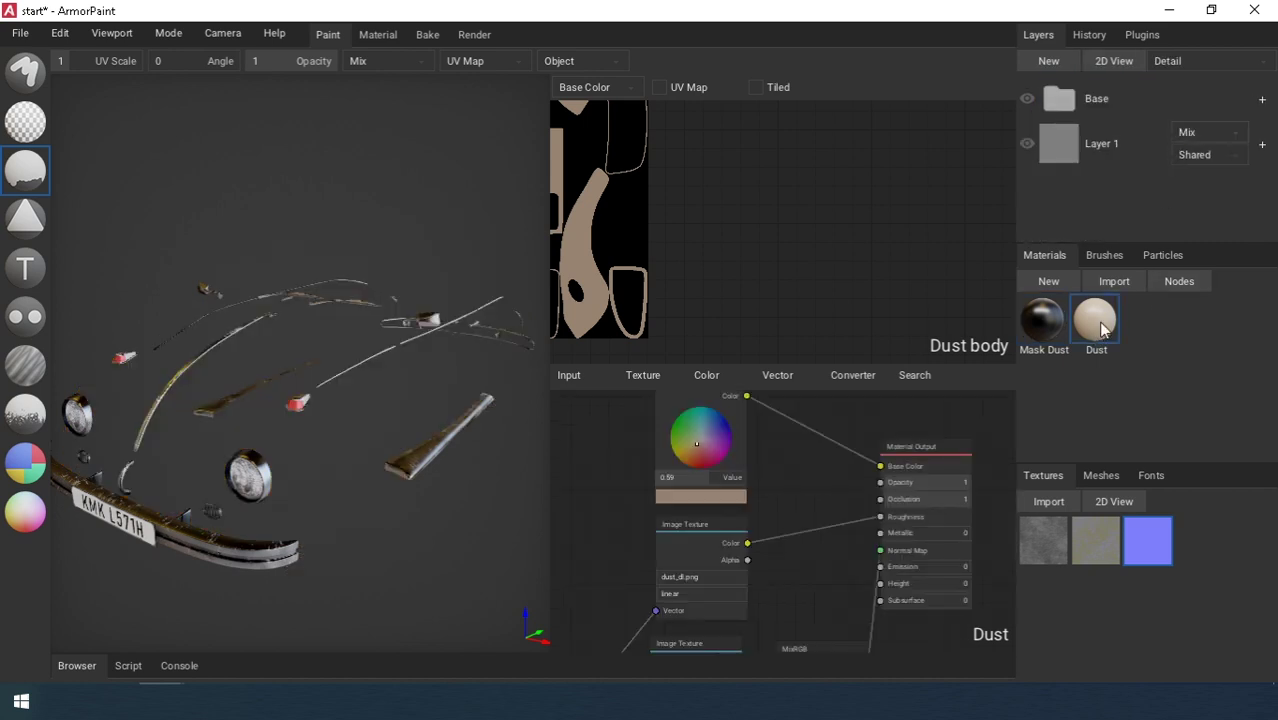
drag(1103, 330, 415, 455)
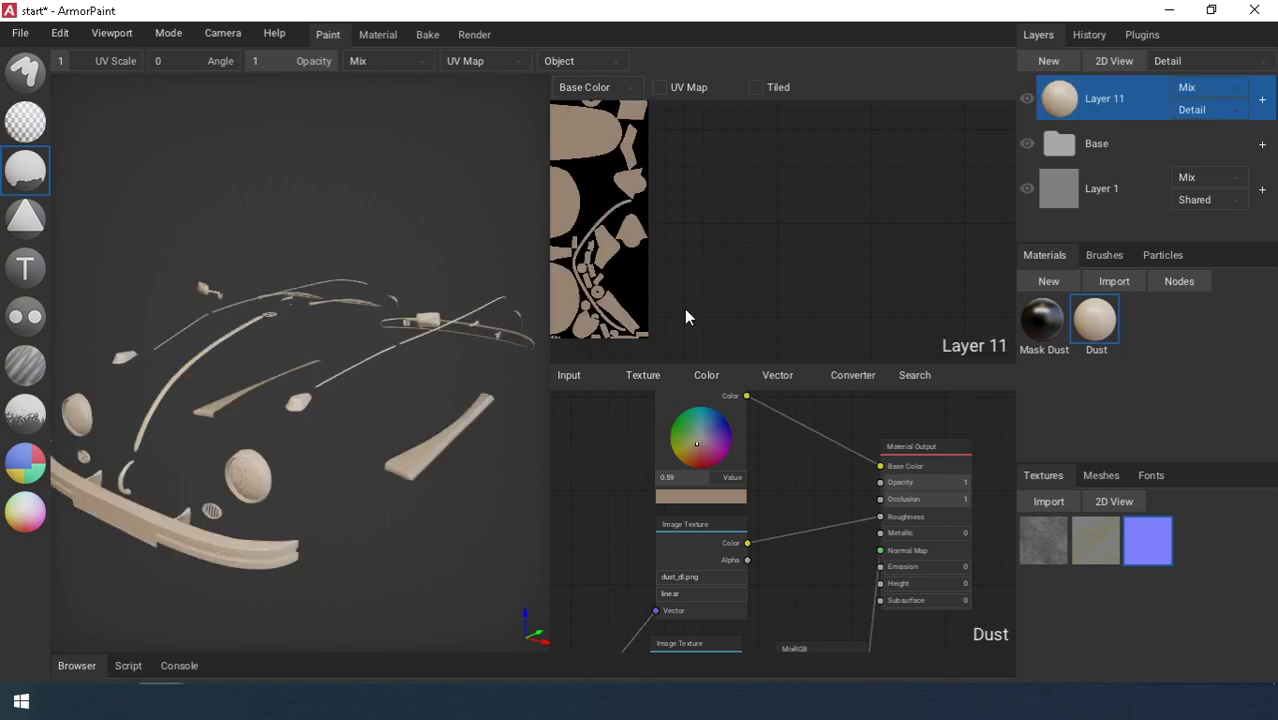
Select the Mask Dust material and rename the new detail layer as Dust detail.
click(1038, 325)
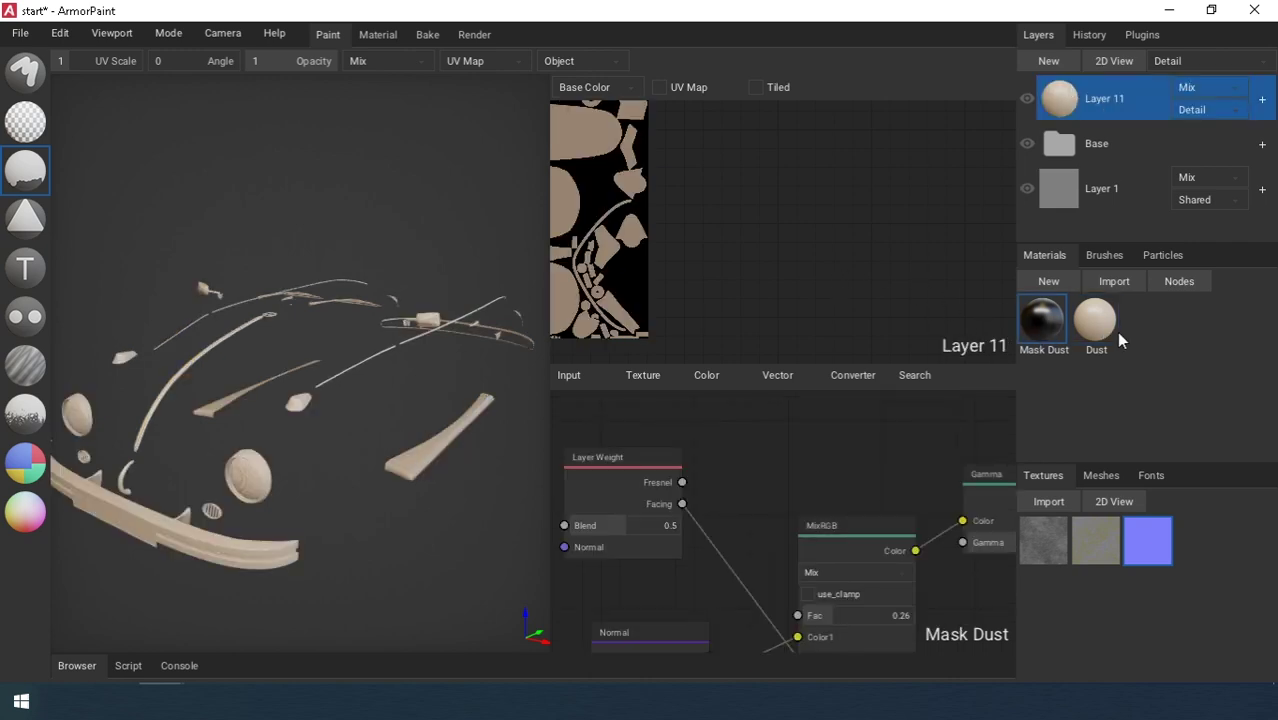
double_click(975, 344)
text(Dust detail)
key(Return)
Add a black mask to the Dust detail layer and fill it with the Mask Dust material.
right_click(1095, 100)
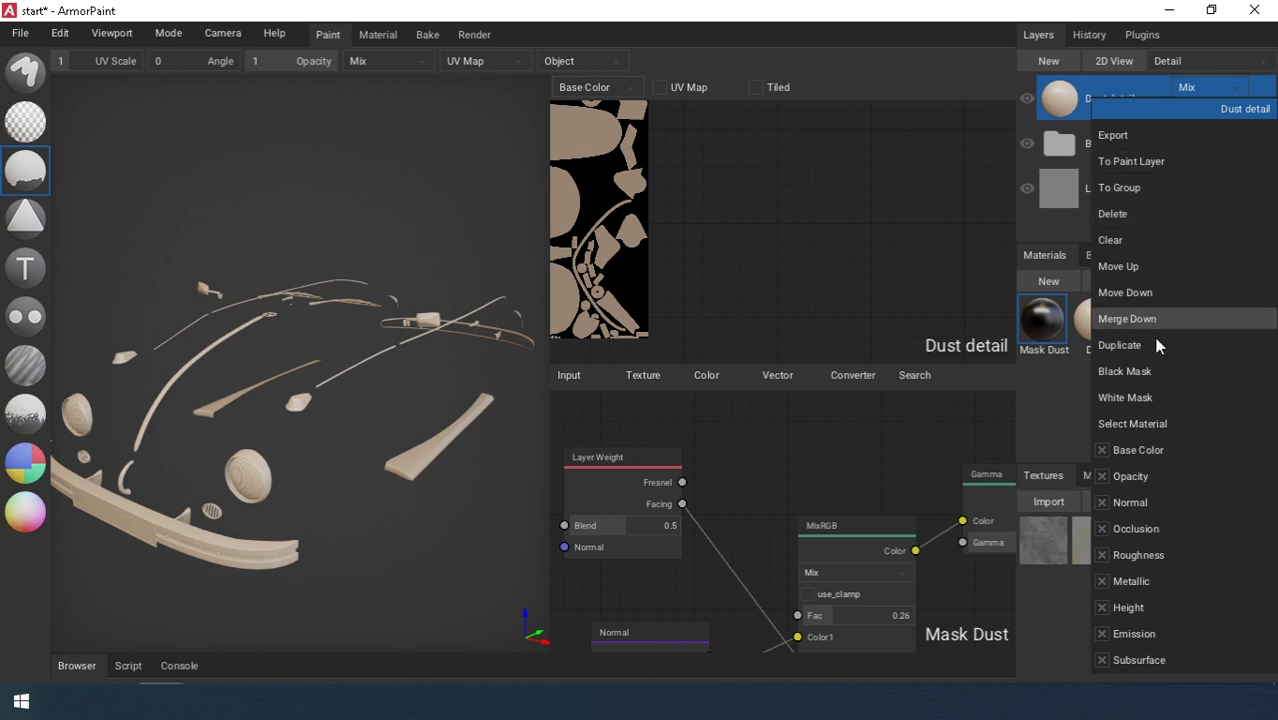
click(1145, 373)
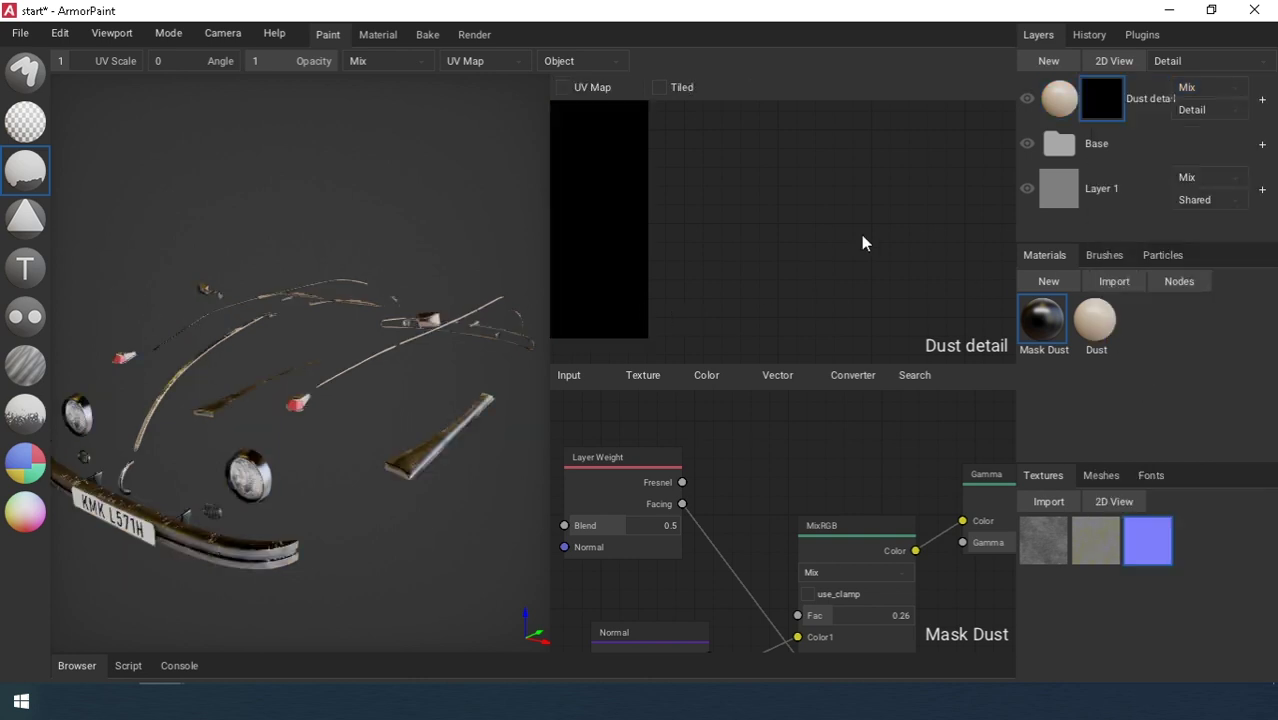
click(460, 430)
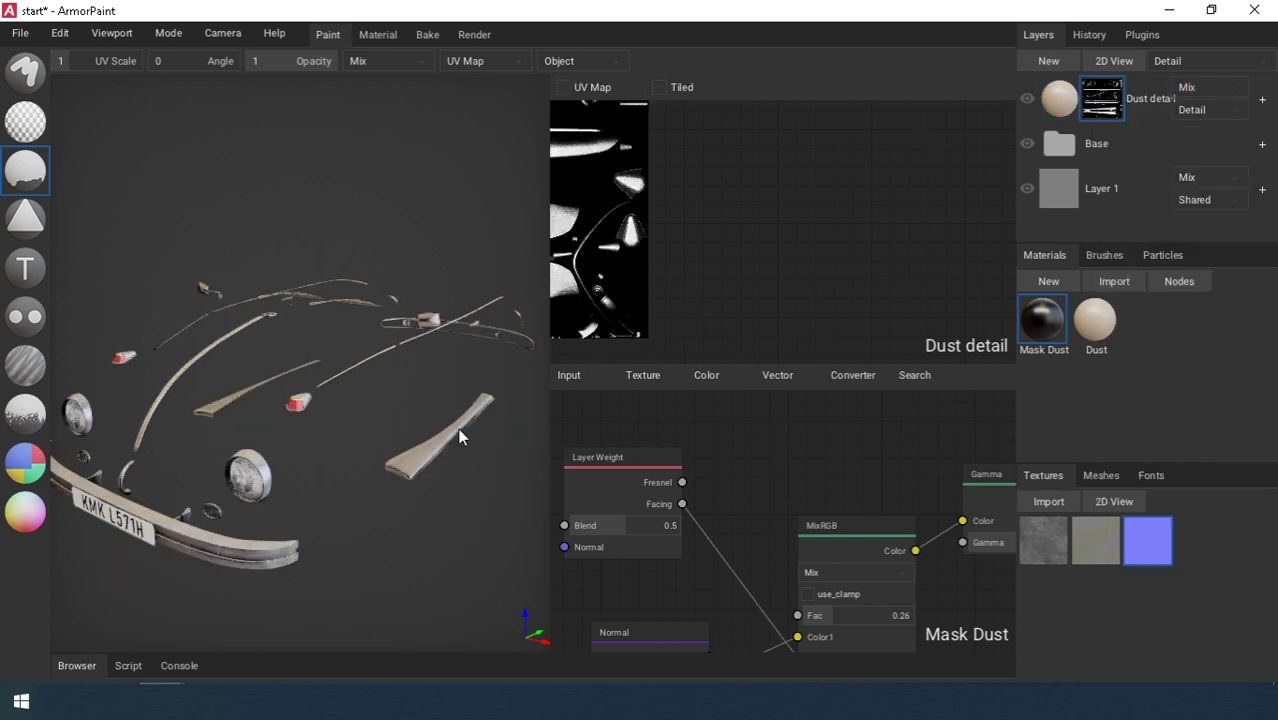
Examine the masked dust on the isolated detail parts up close, comparing them with the Dust detail layer hidden and shown.
scroll(285, 540, up, 3)
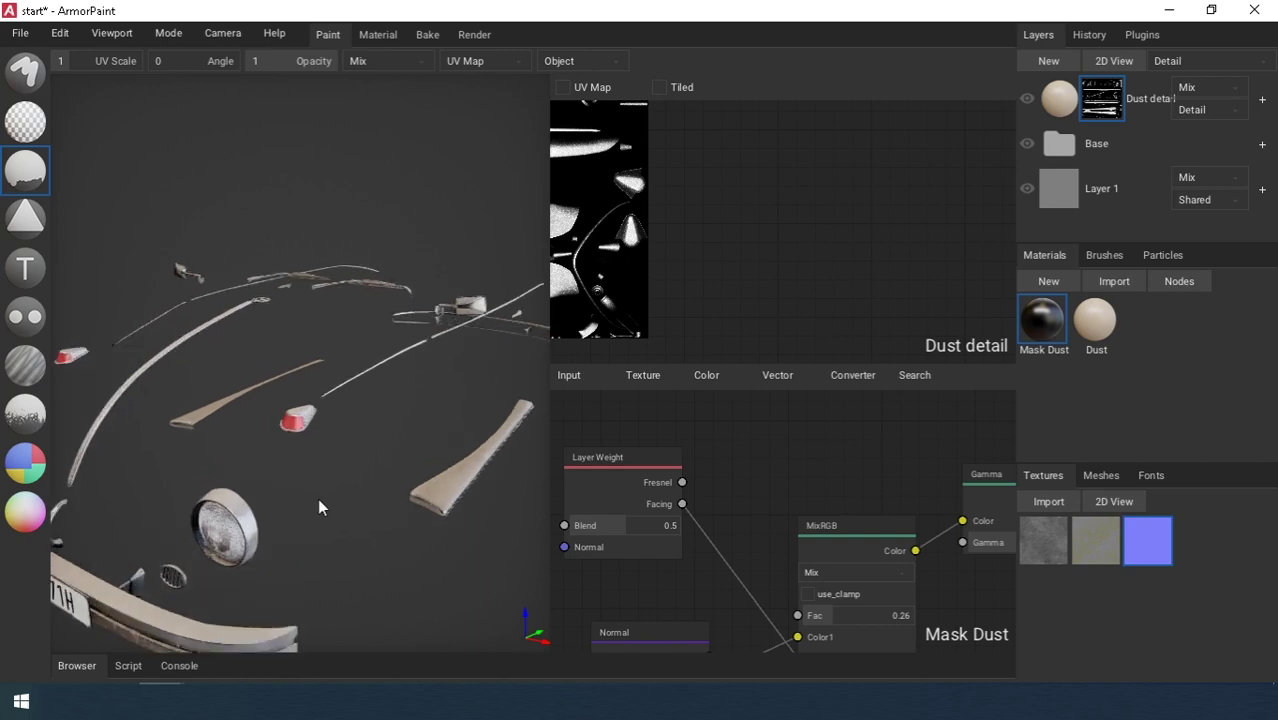
scroll(356, 466, down, 3)
mouse_move(394, 433)
right_down()
mouse_move(220, 422)
mouse_move(214, 434)
mouse_move(437, 438)
mouse_move(402, 434)
right_up()
scroll(432, 436, up, 3)
scroll(385, 452, up, 2)
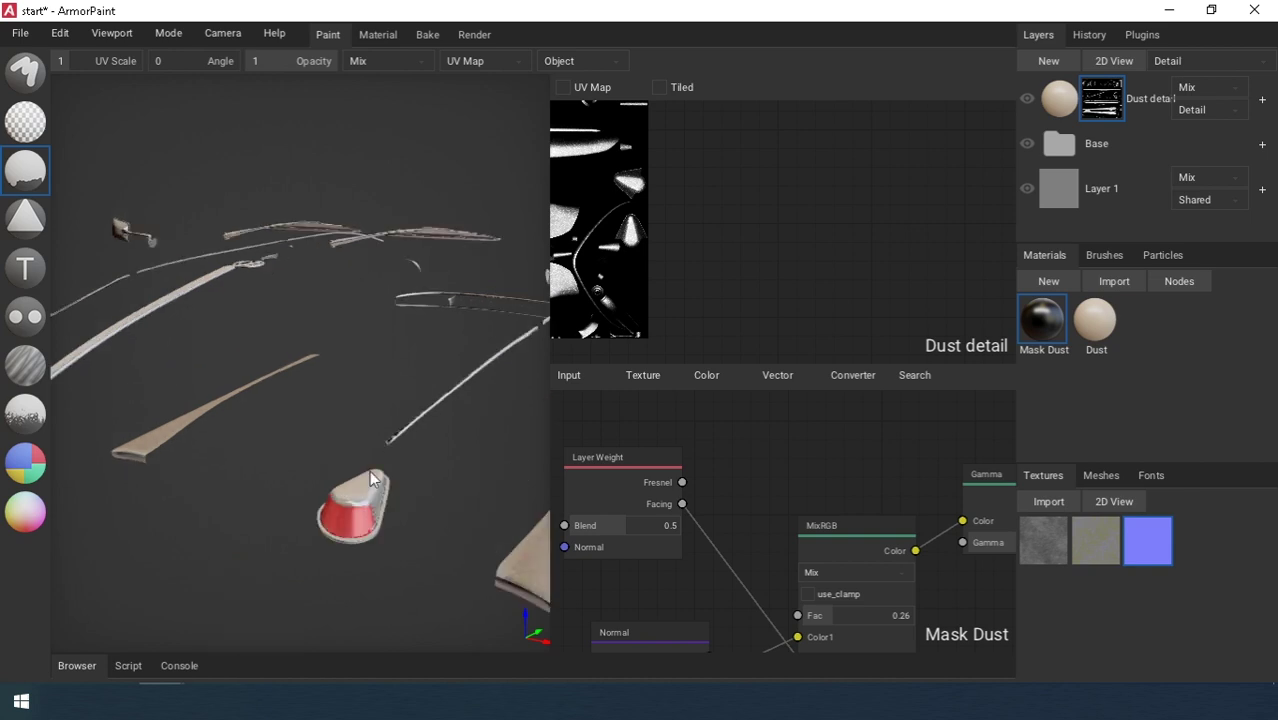
scroll(372, 474, down, 3)
scroll(211, 411, up, 3)
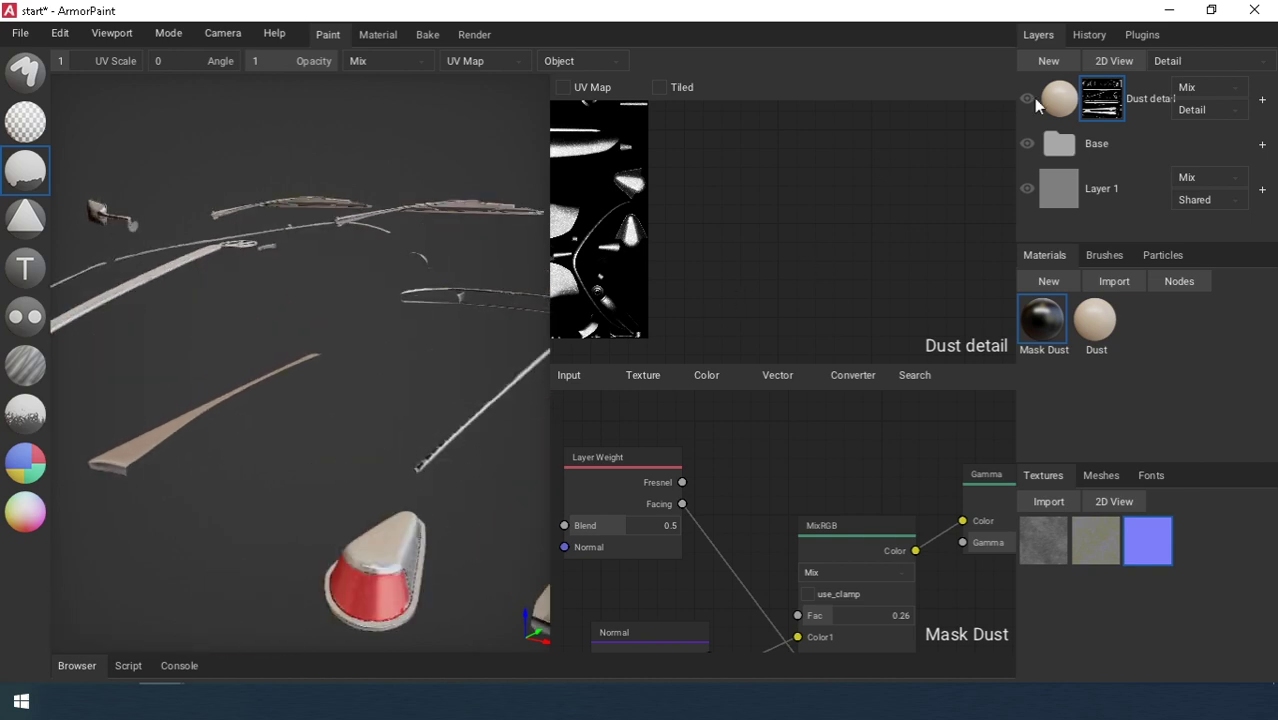
click(1027, 98)
click(1027, 98)
click(1028, 99)
click(1028, 99)
scroll(429, 380, up, 3)
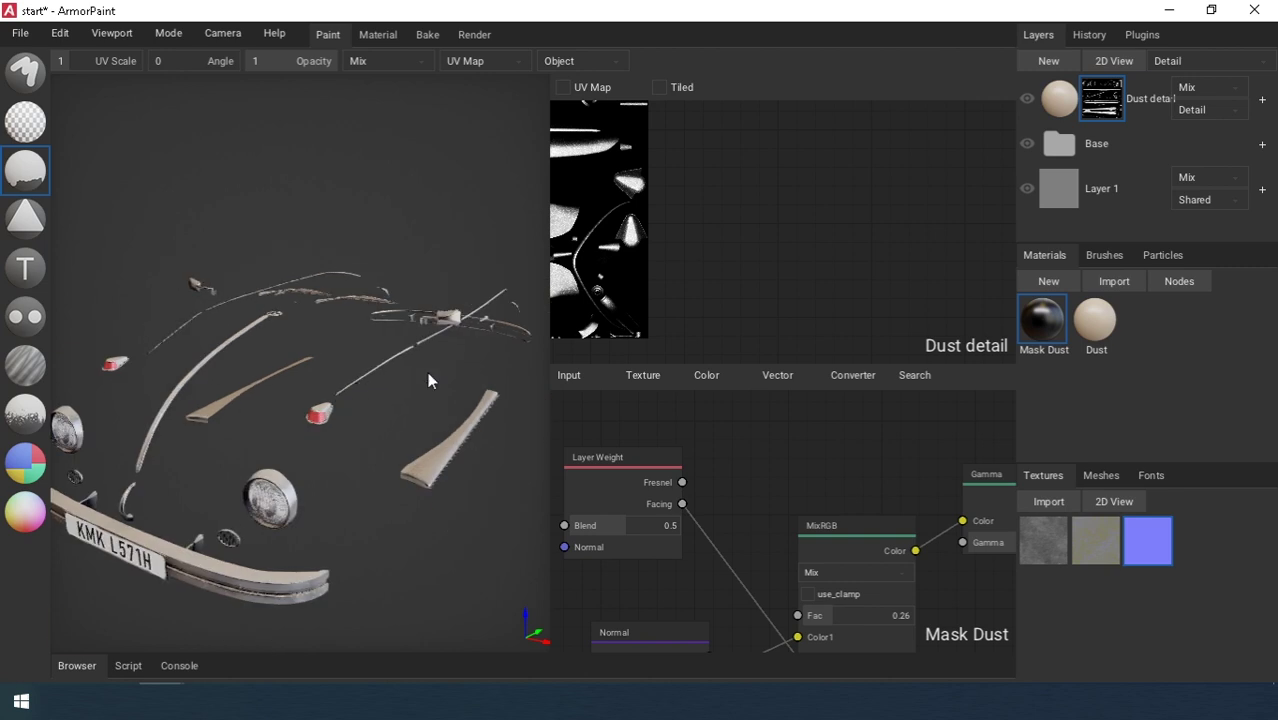
Show all objects and compare the whole car with and without the Dust detail layer, including its rear.
click(1188, 64)
click(1177, 85)
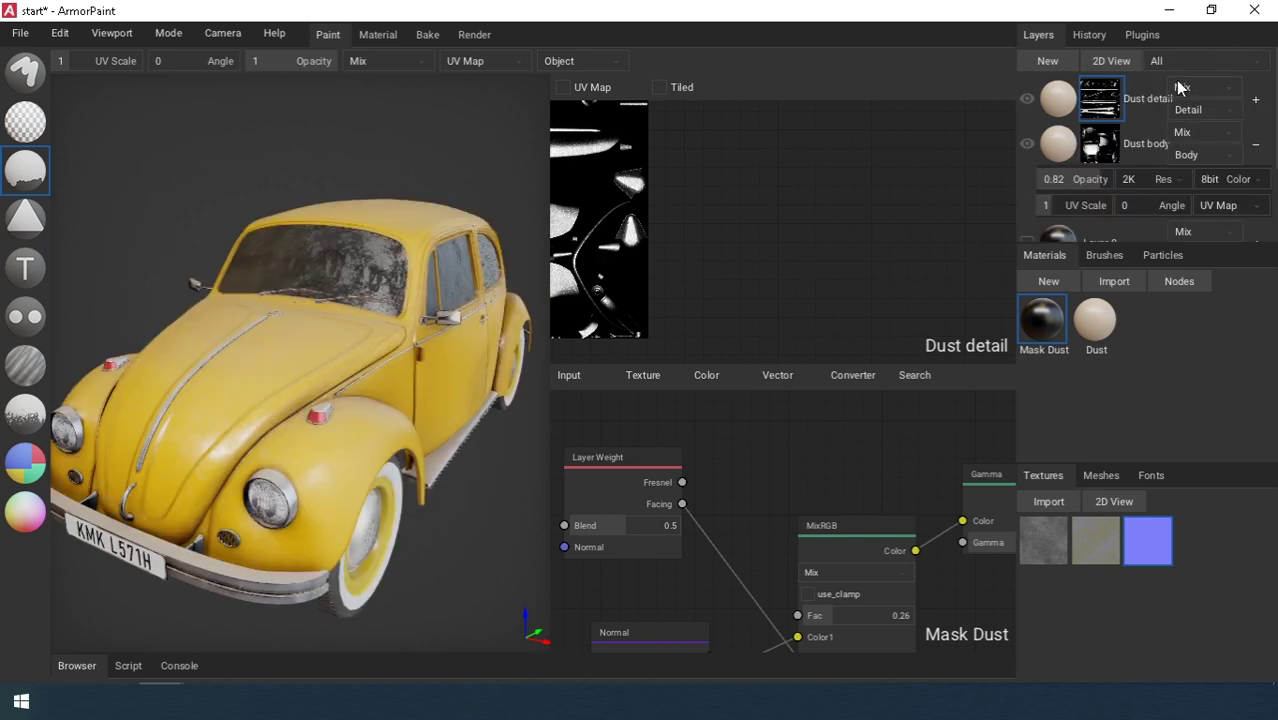
click(1027, 102)
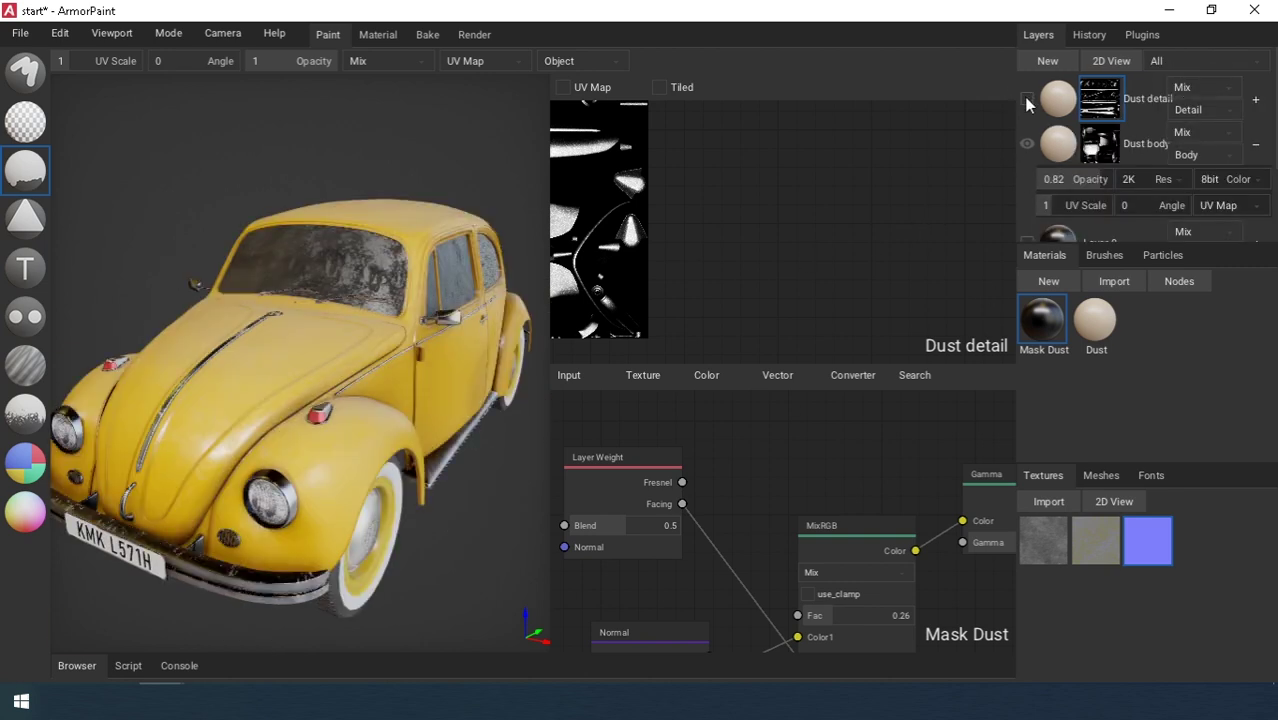
click(1027, 102)
click(1027, 102)
click(1027, 102)
click(1027, 102)
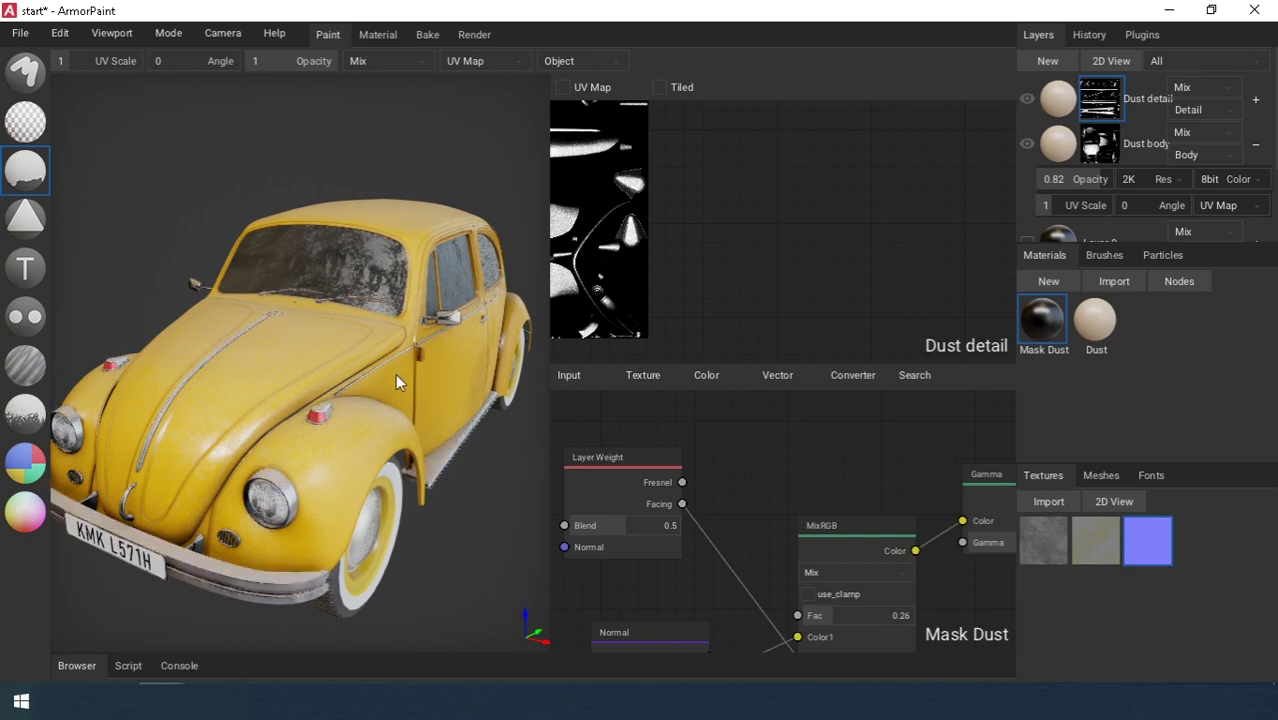
right_drag(395, 373, 189, 368)
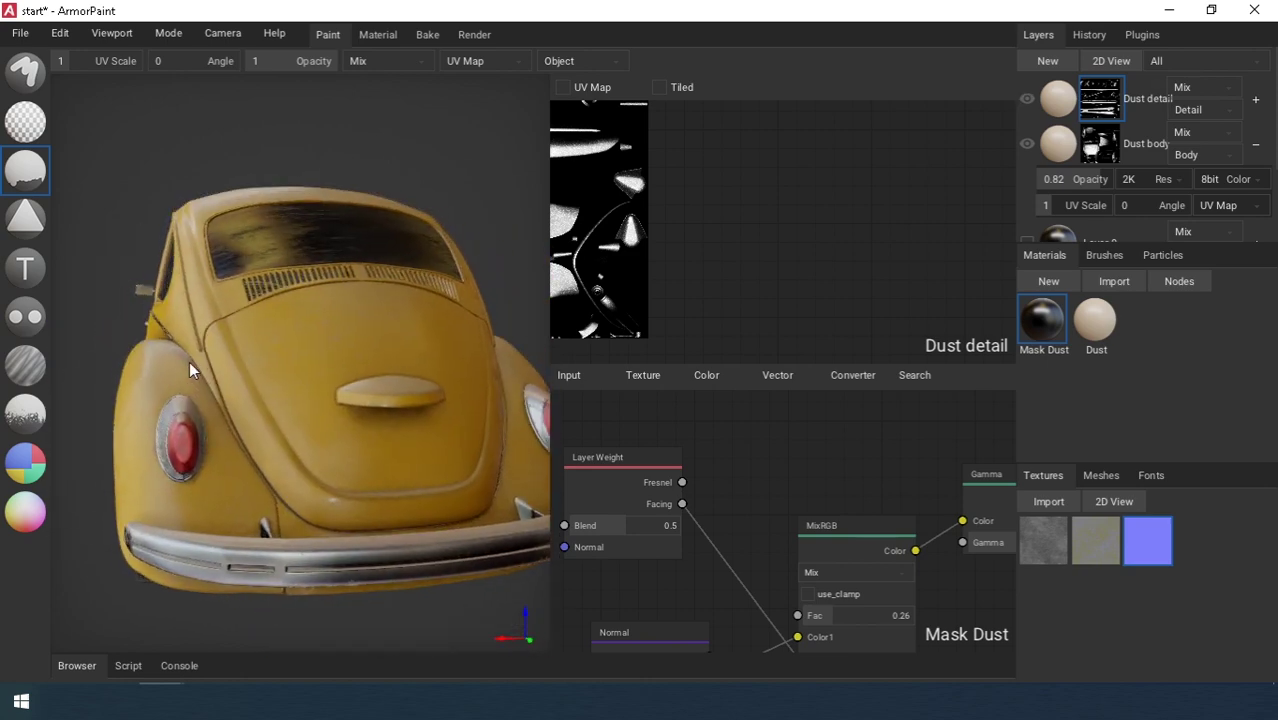
Isolate the Tires object, apply the Dust material to it as a new fill layer, and rename the layer as Dust tire.
click(1200, 61)
click(1170, 157)
click(1096, 335)
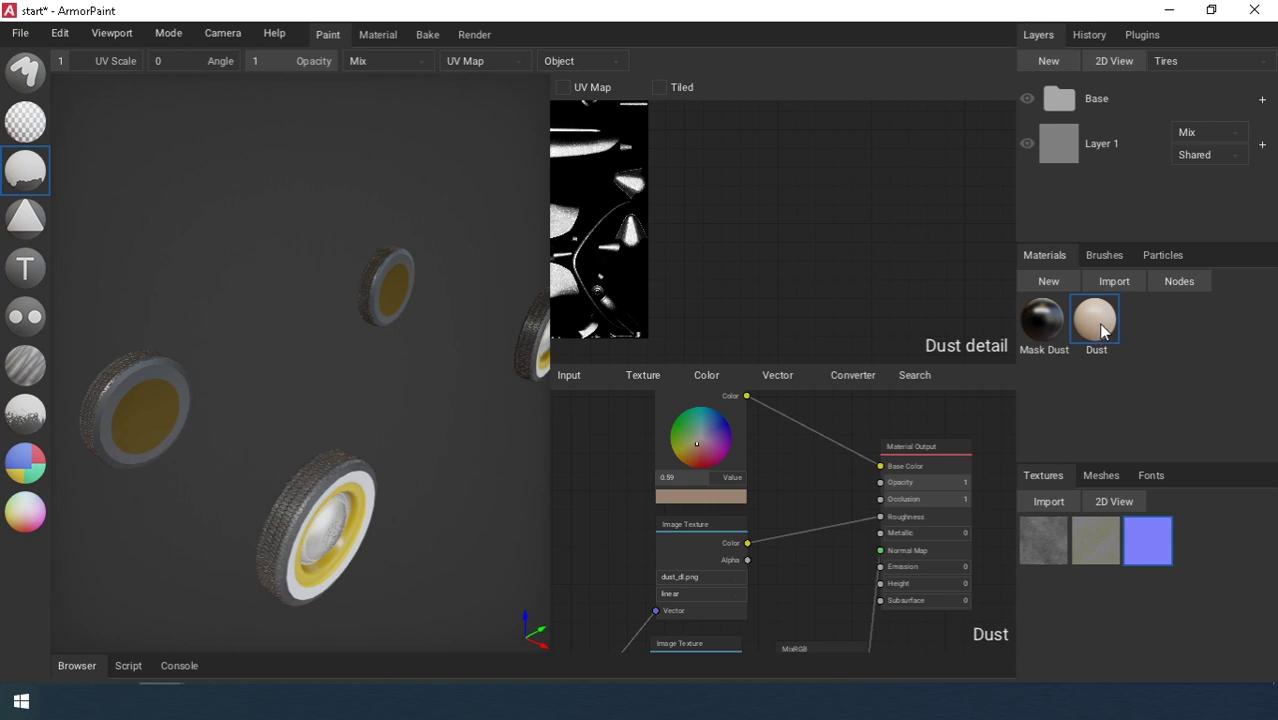
drag(1100, 330, 345, 477)
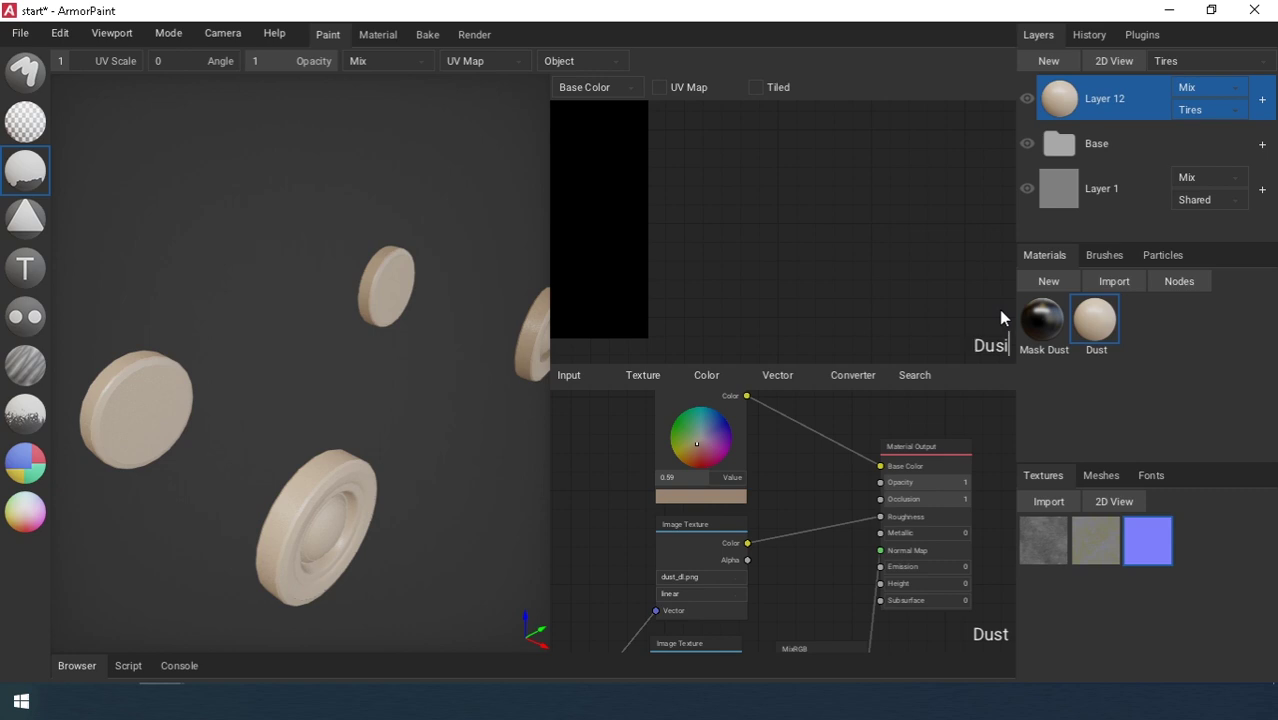
text(re)
Add a black mask to the Dust tire layer and fill it with the Mask Dust material.
right_click(1094, 101)
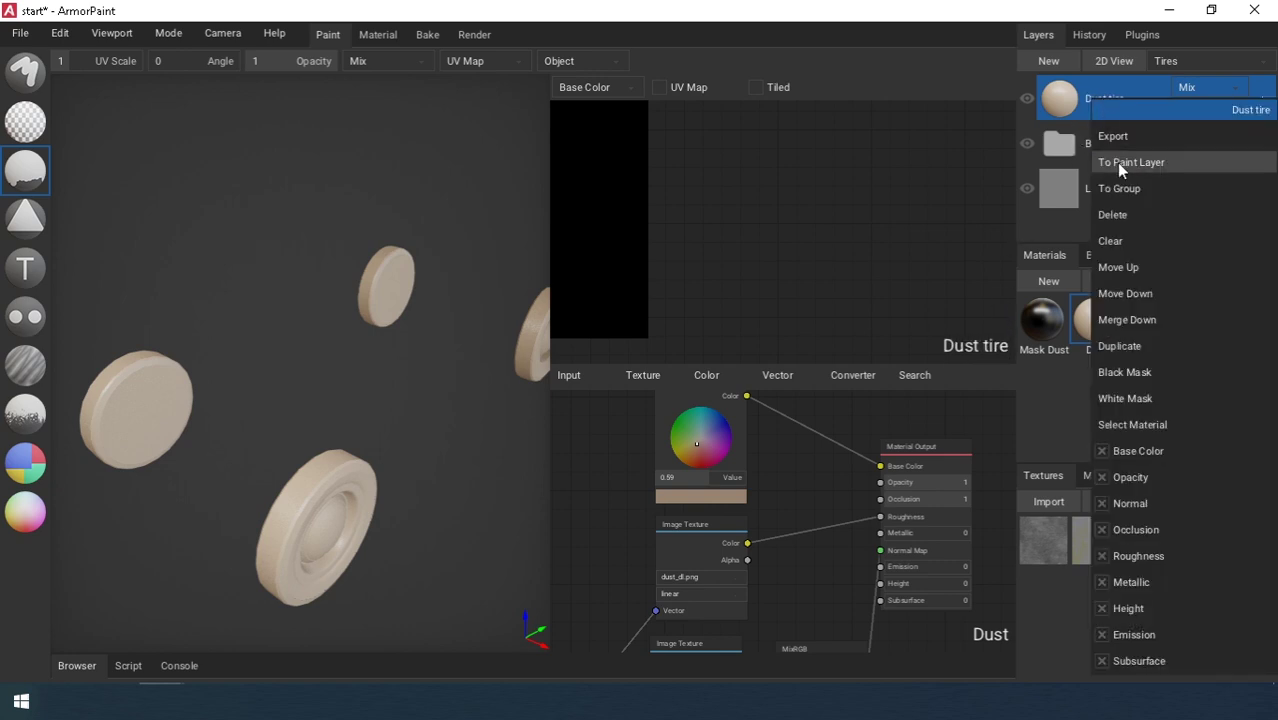
click(1125, 372)
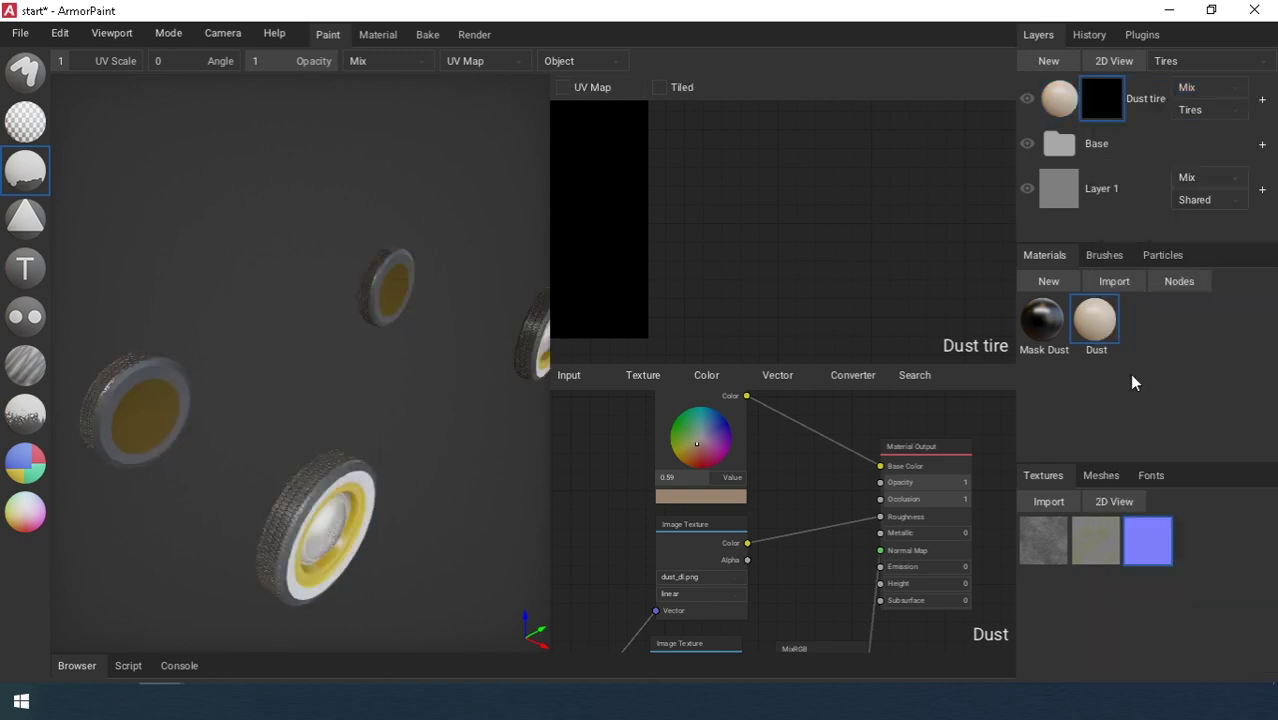
click(1043, 318)
click(344, 465)
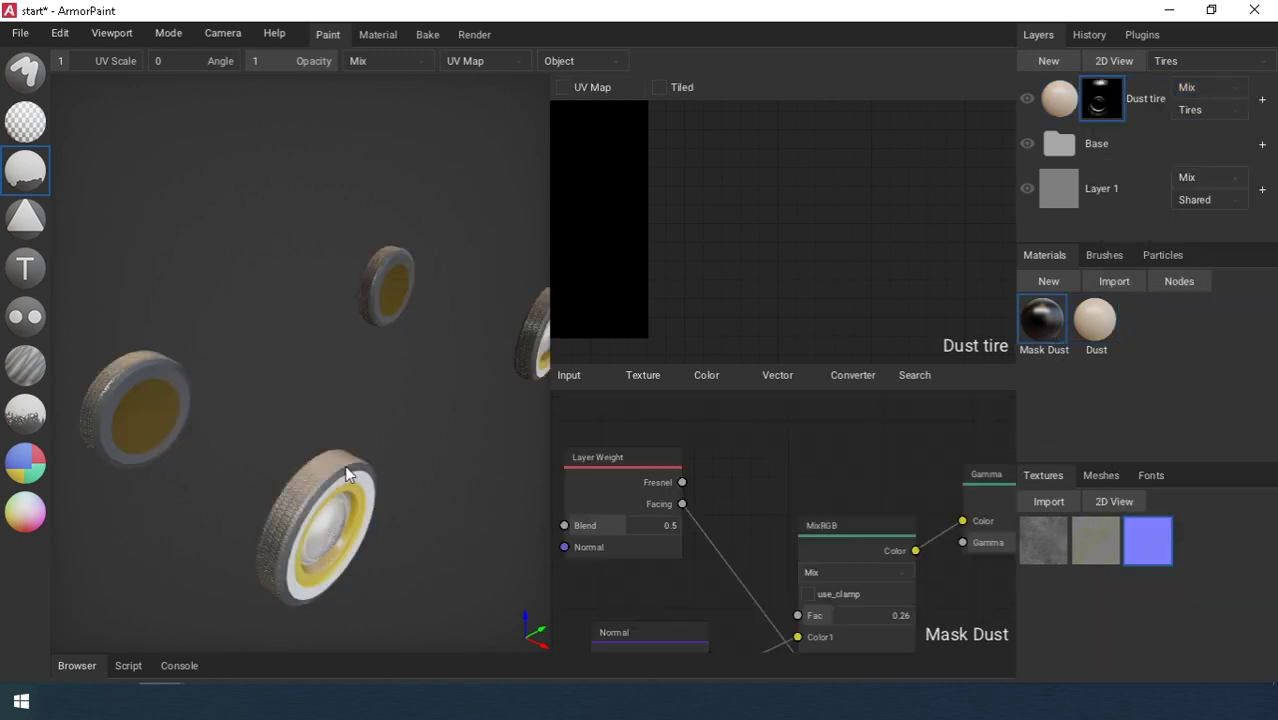
mouse_move(344, 465)
right_down()
mouse_move(255, 435)
mouse_move(217, 444)
mouse_move(367, 454)
right_up()
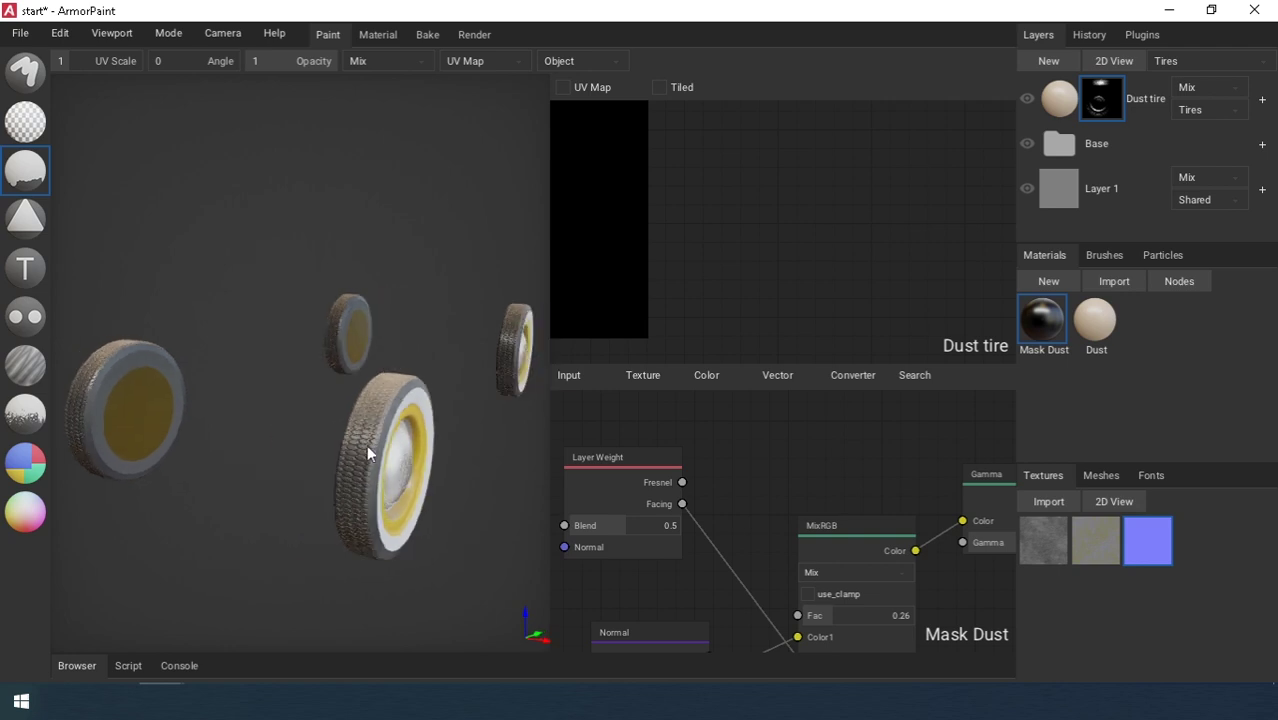
scroll(370, 437, down, 1)
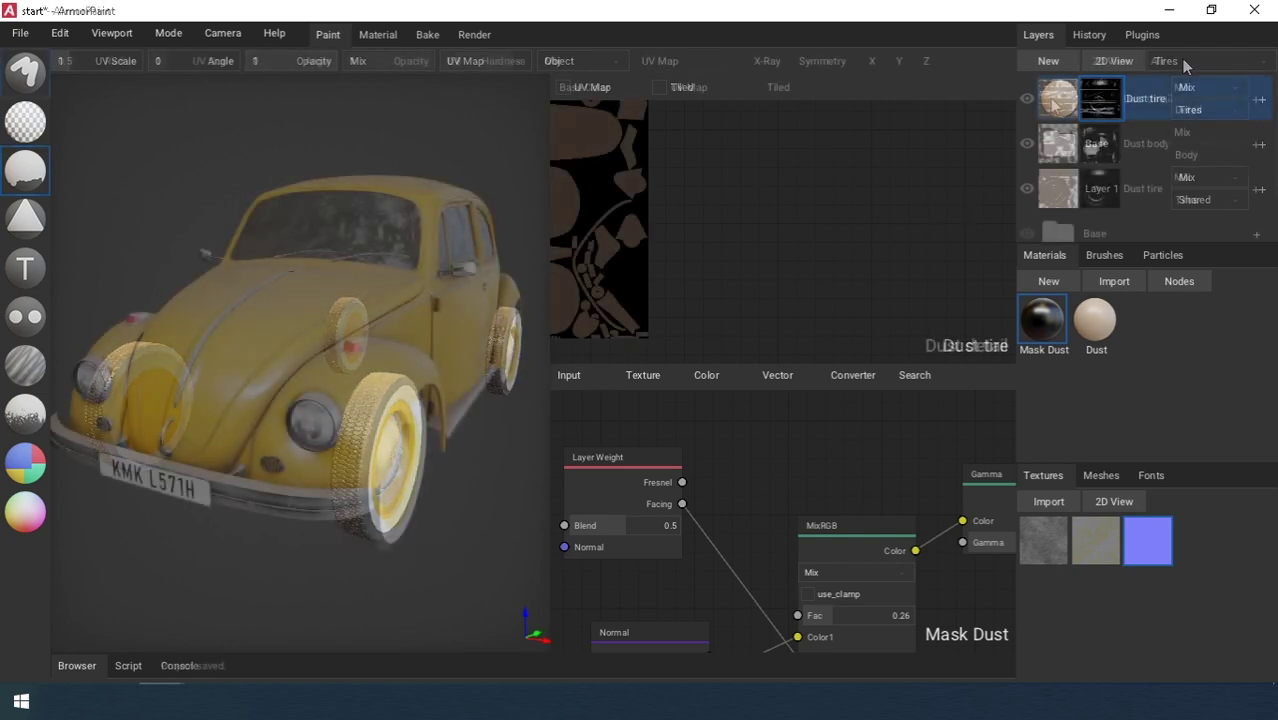
Put the Dust detail layer in a new group and move the Dust body and Dust tire layers up into it above Dust detail.
right_click(1058, 100)
click(1087, 194)
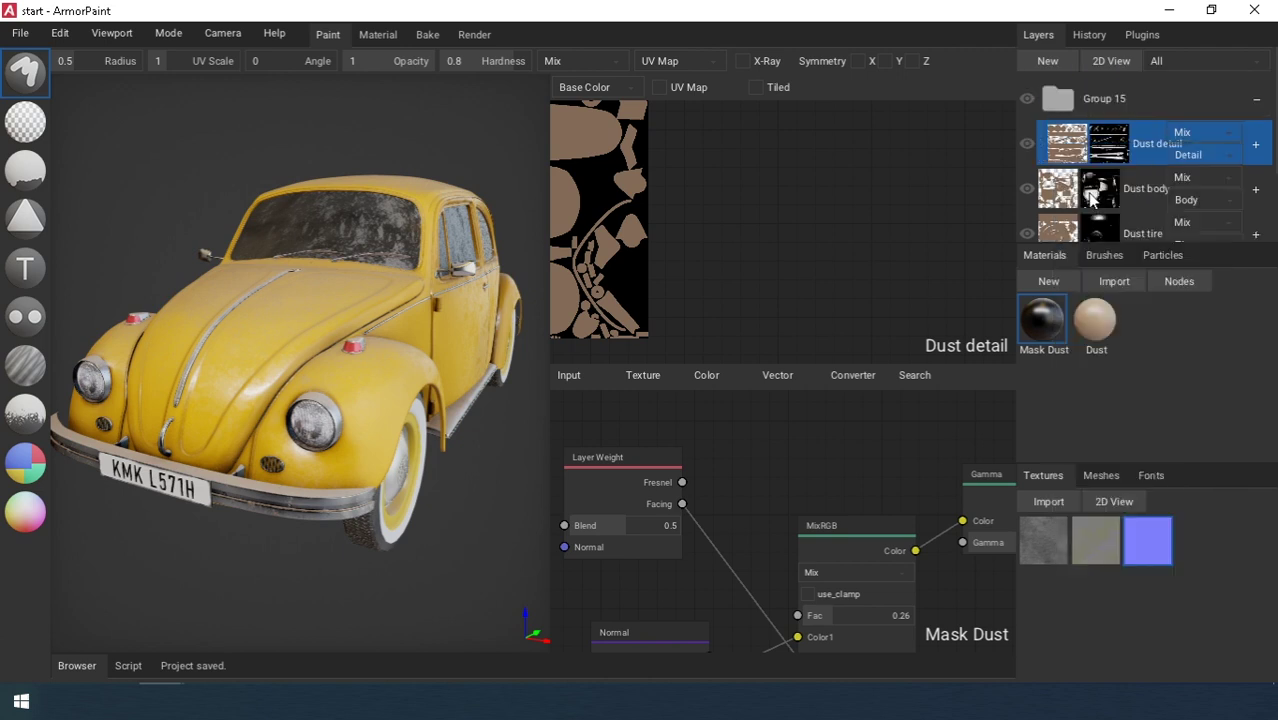
right_click(1060, 195)
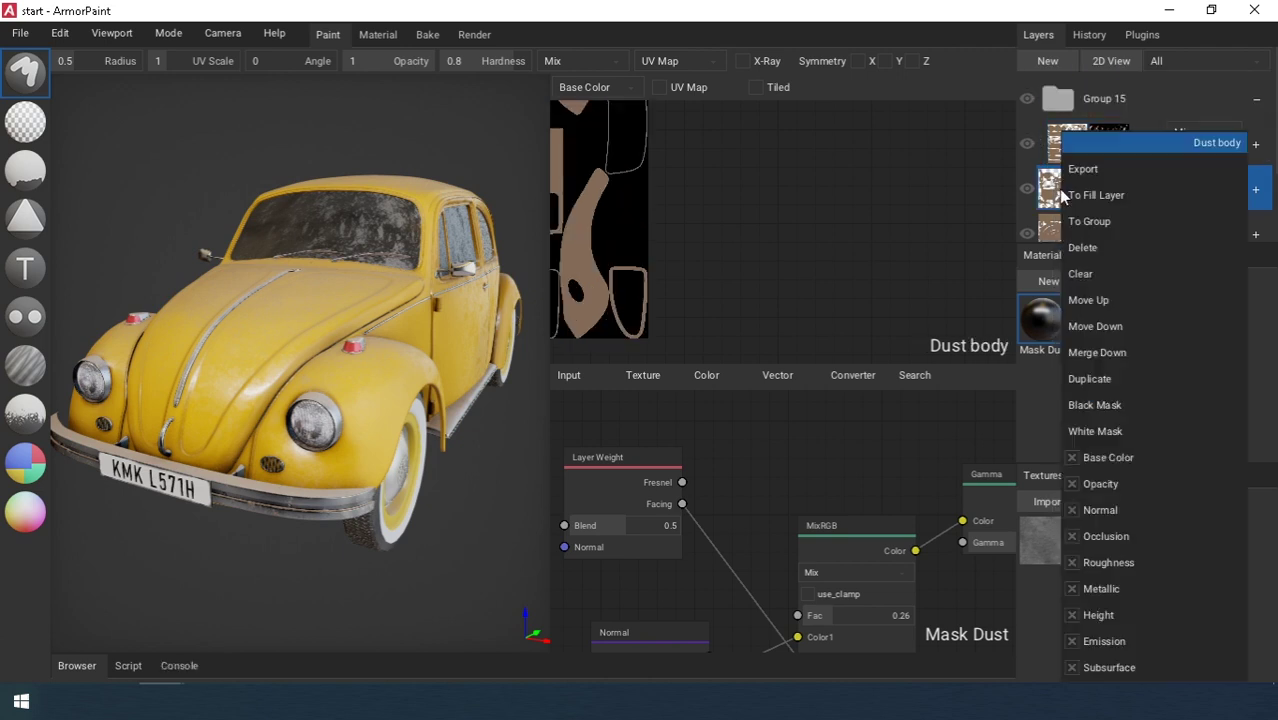
click(1087, 299)
click(1061, 229)
right_click(1061, 229)
click(1092, 298)
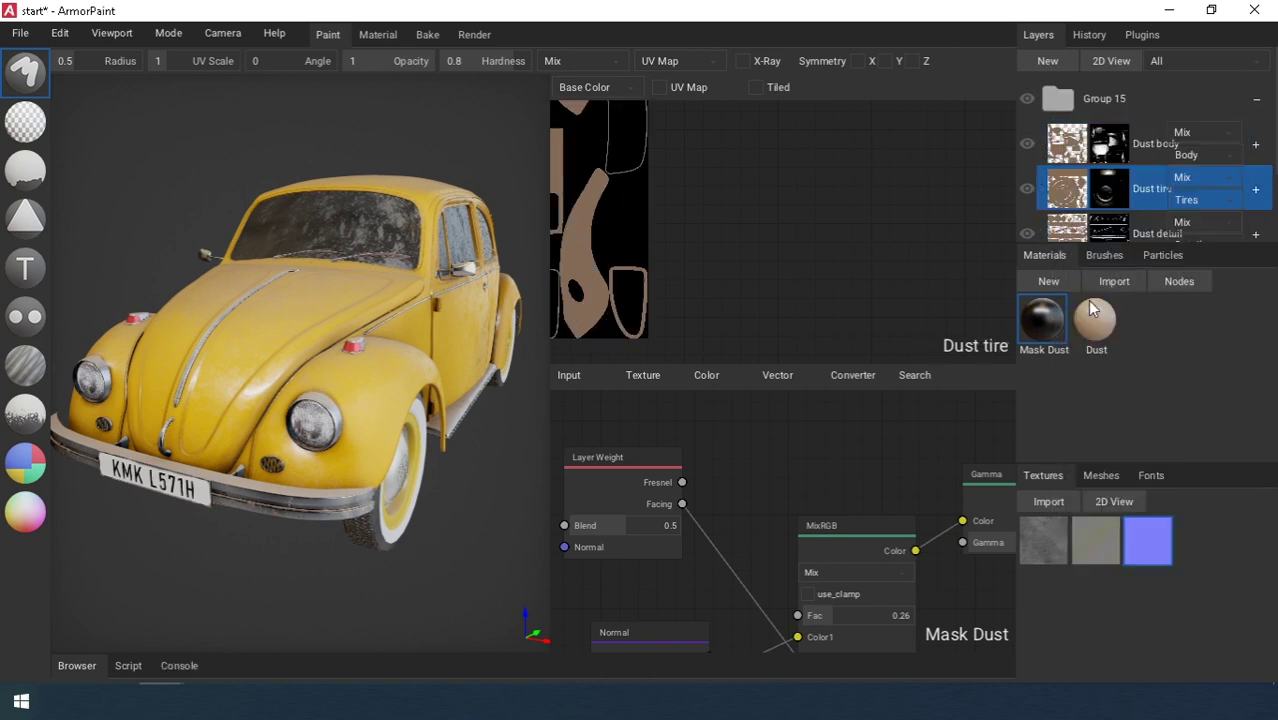
Rename the group of dust layers as Dust and collapse it.
click(1101, 108)
double_click(1100, 103)
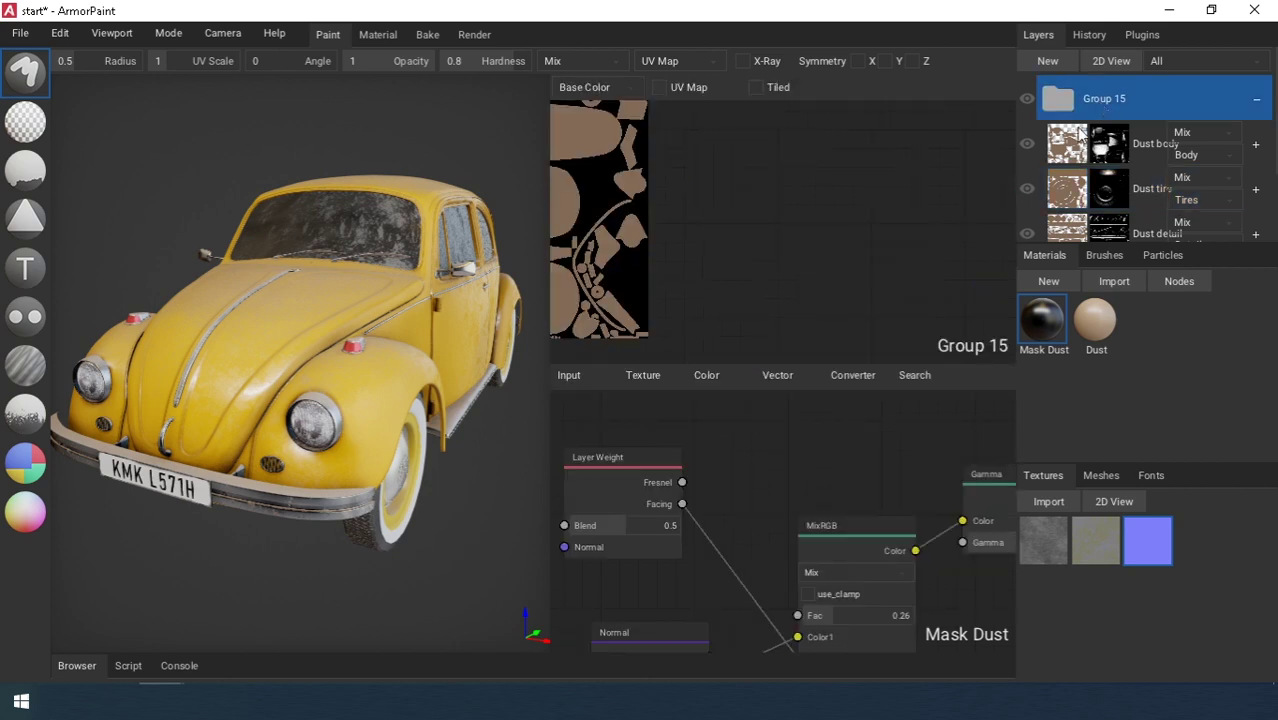
click(968, 337)
text(Dust)
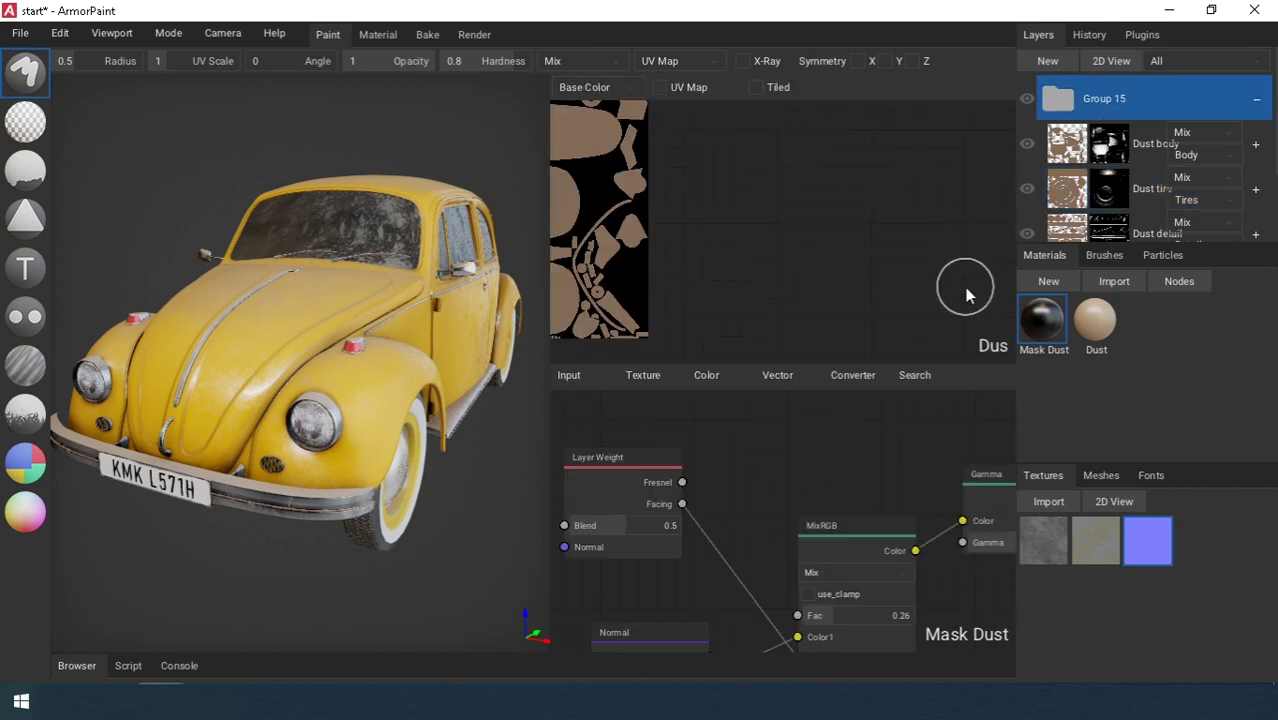
key(Return)
click(1259, 102)
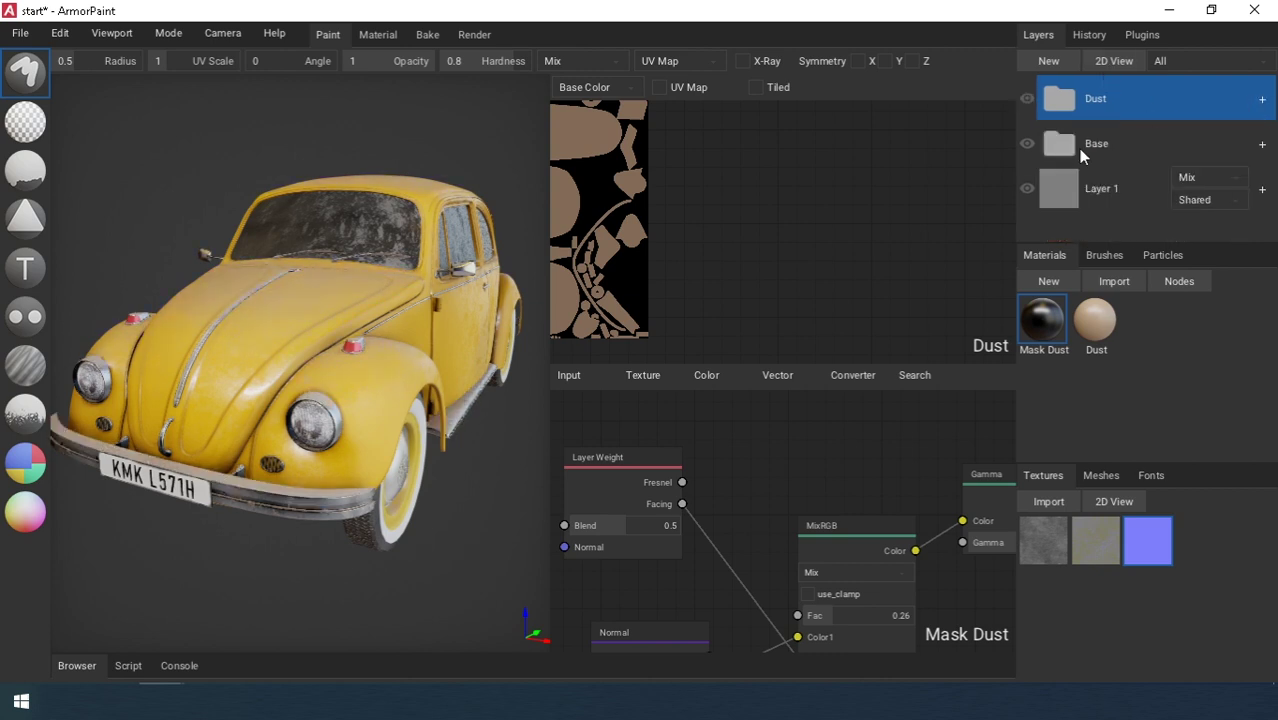
Isolate the WindowGlass object and apply the Dust material to it as a new fill layer.
click(1197, 63)
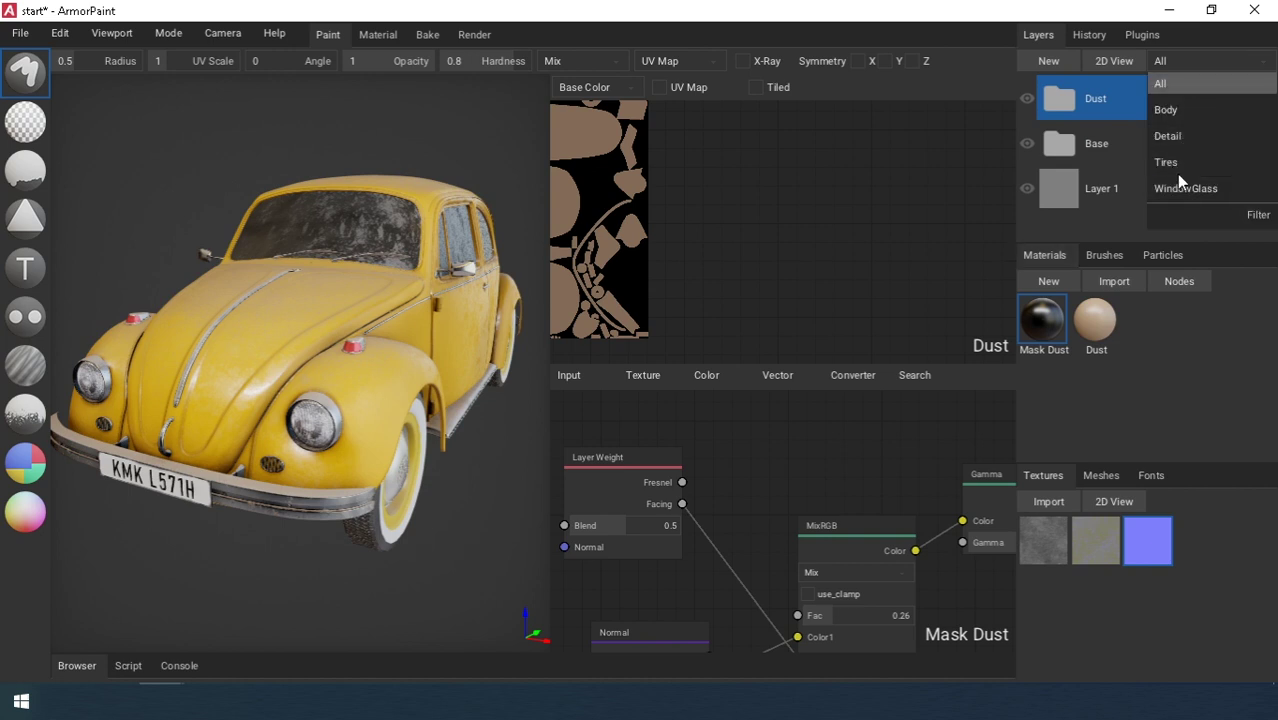
click(1183, 190)
click(1097, 322)
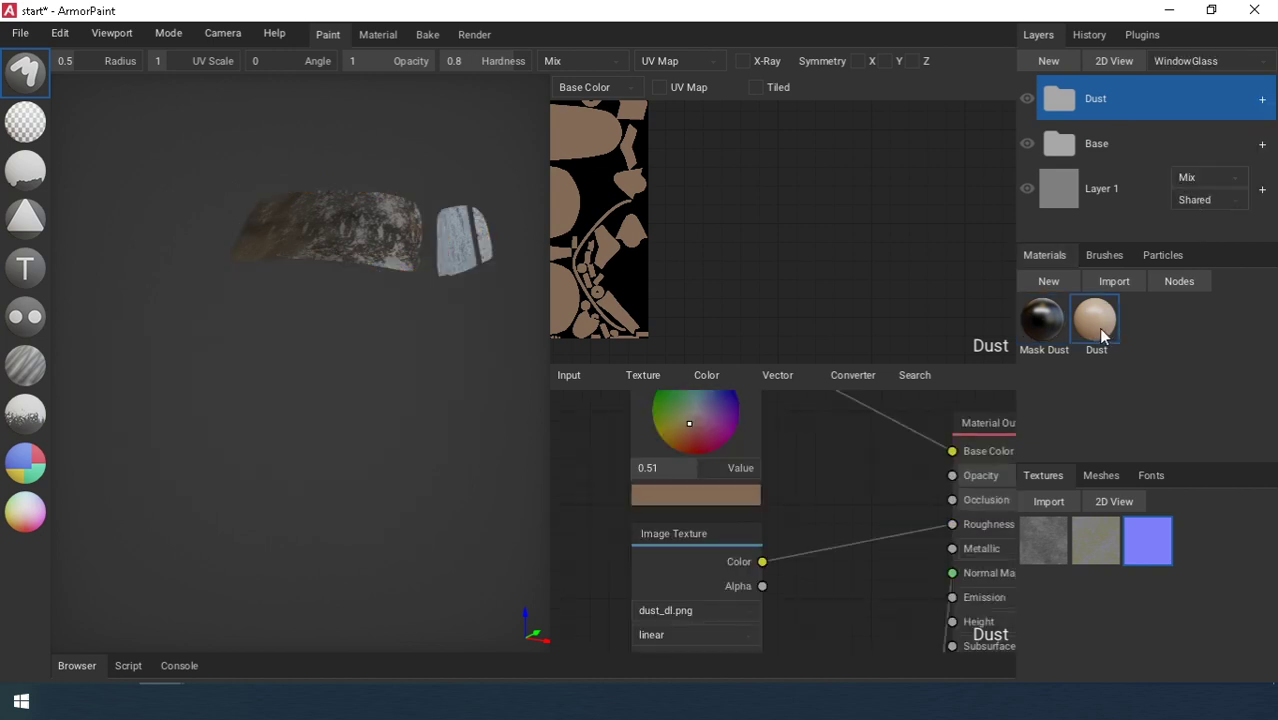
drag(1103, 337, 355, 248)
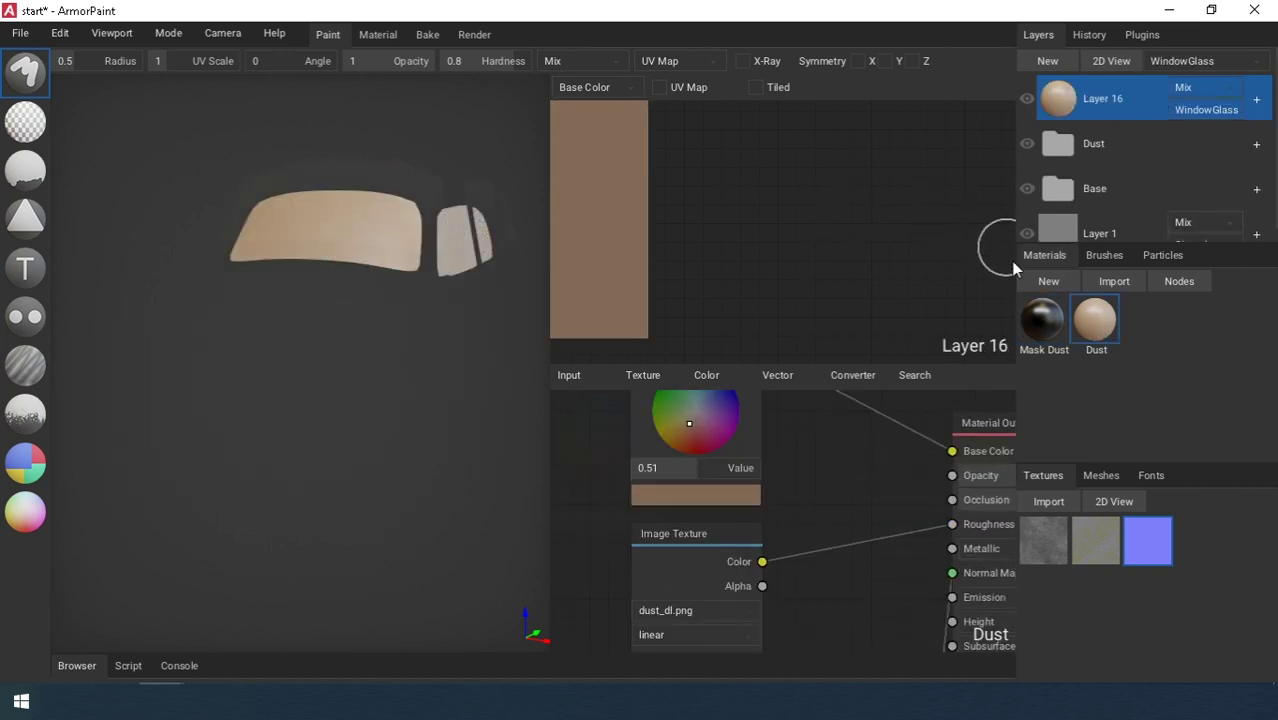
Set the window glass dust layer to Overlay blending with an opacity of 0.66.
click(1255, 99)
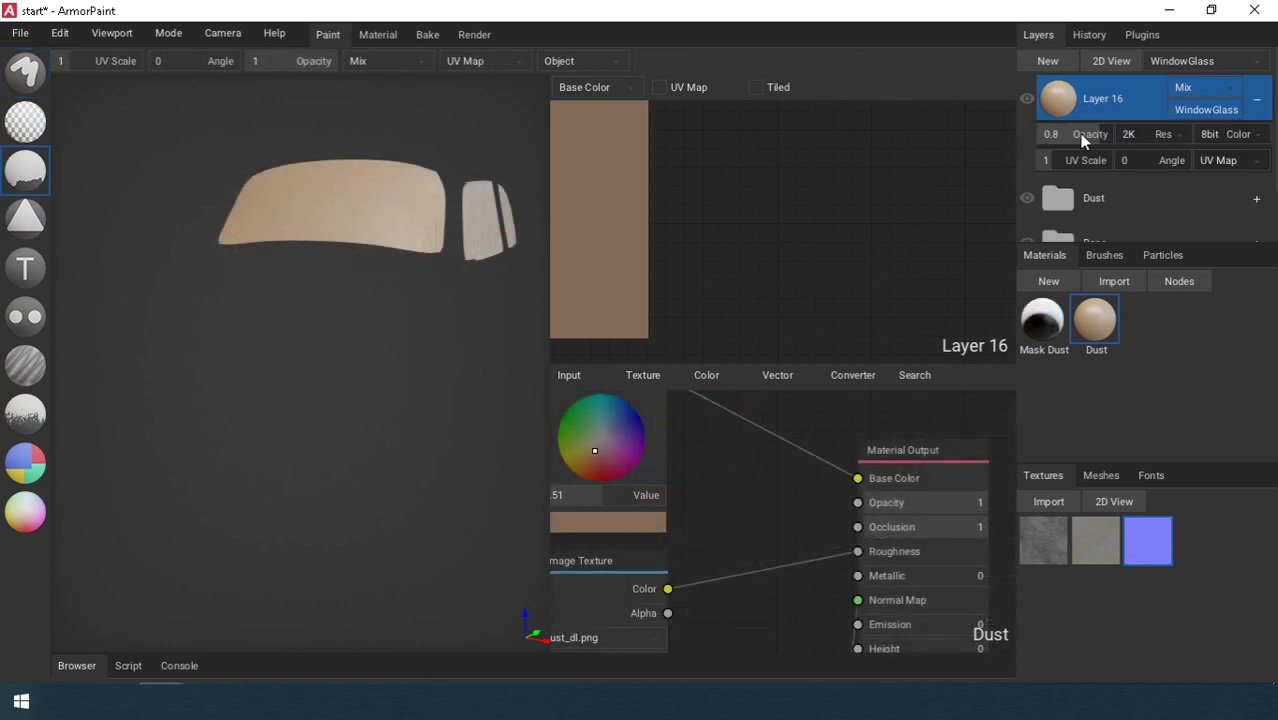
click(1081, 140)
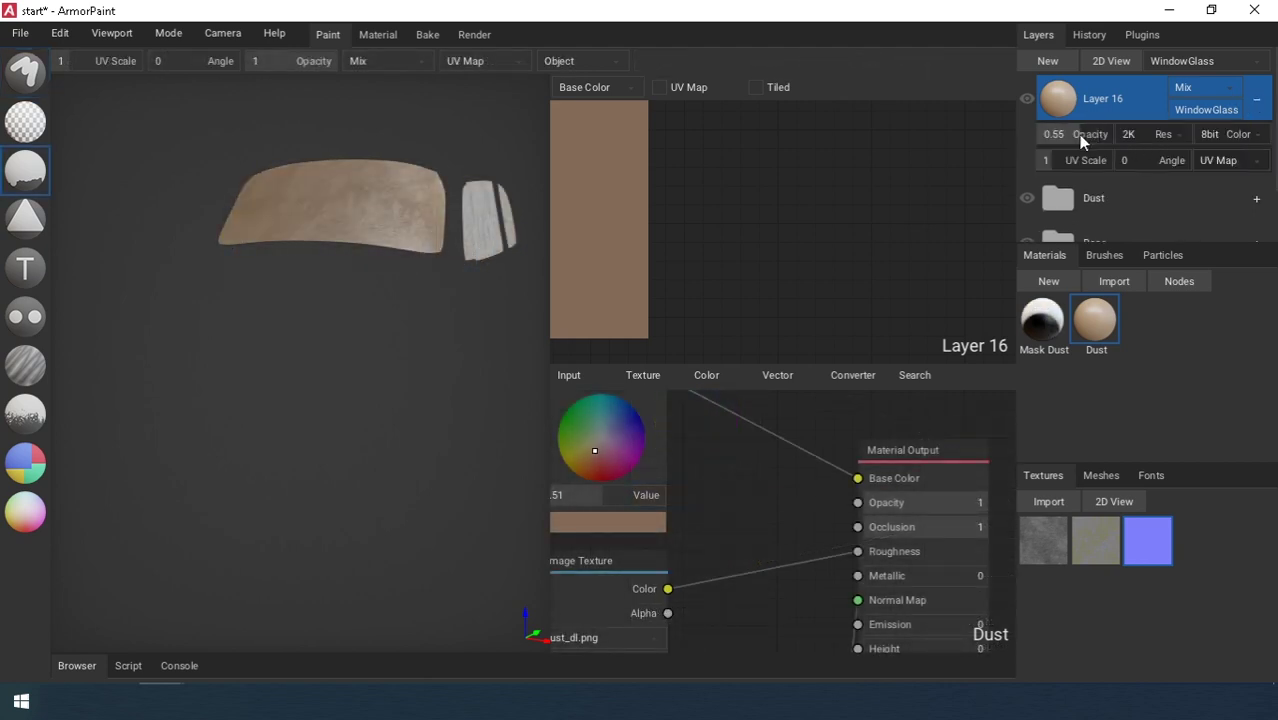
drag(1072, 137, 1070, 137)
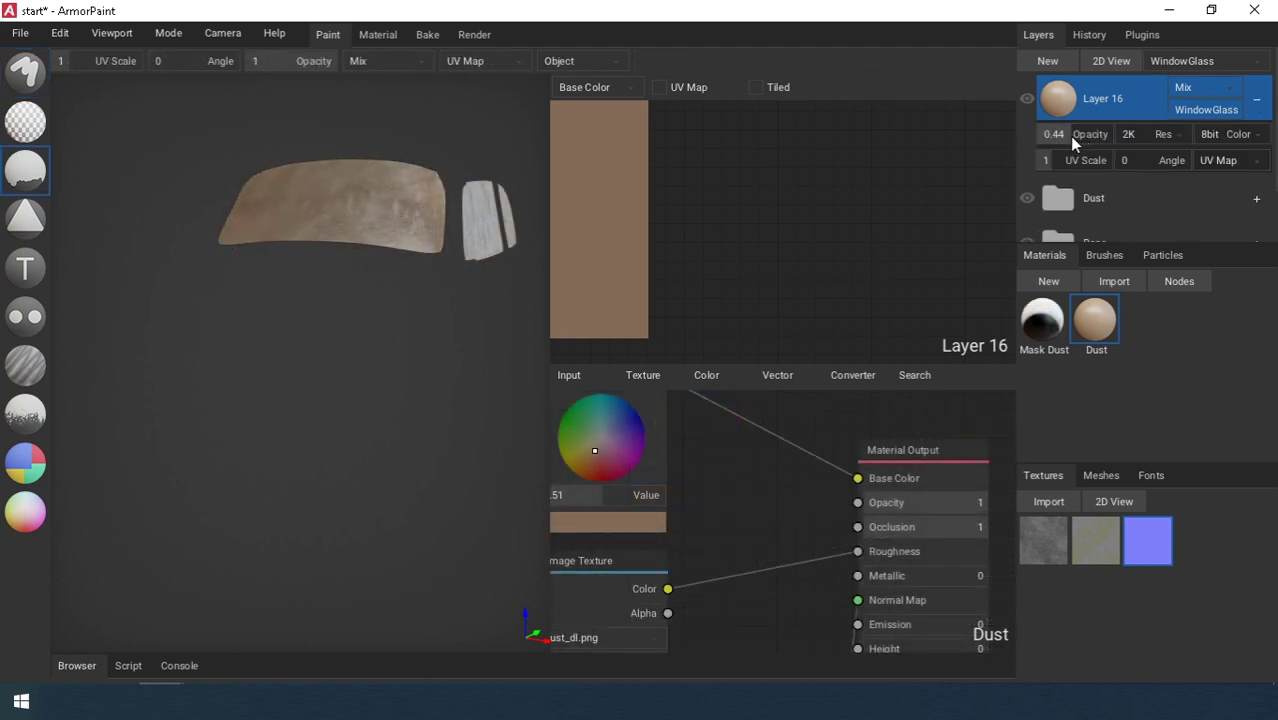
click(1206, 87)
click(1197, 320)
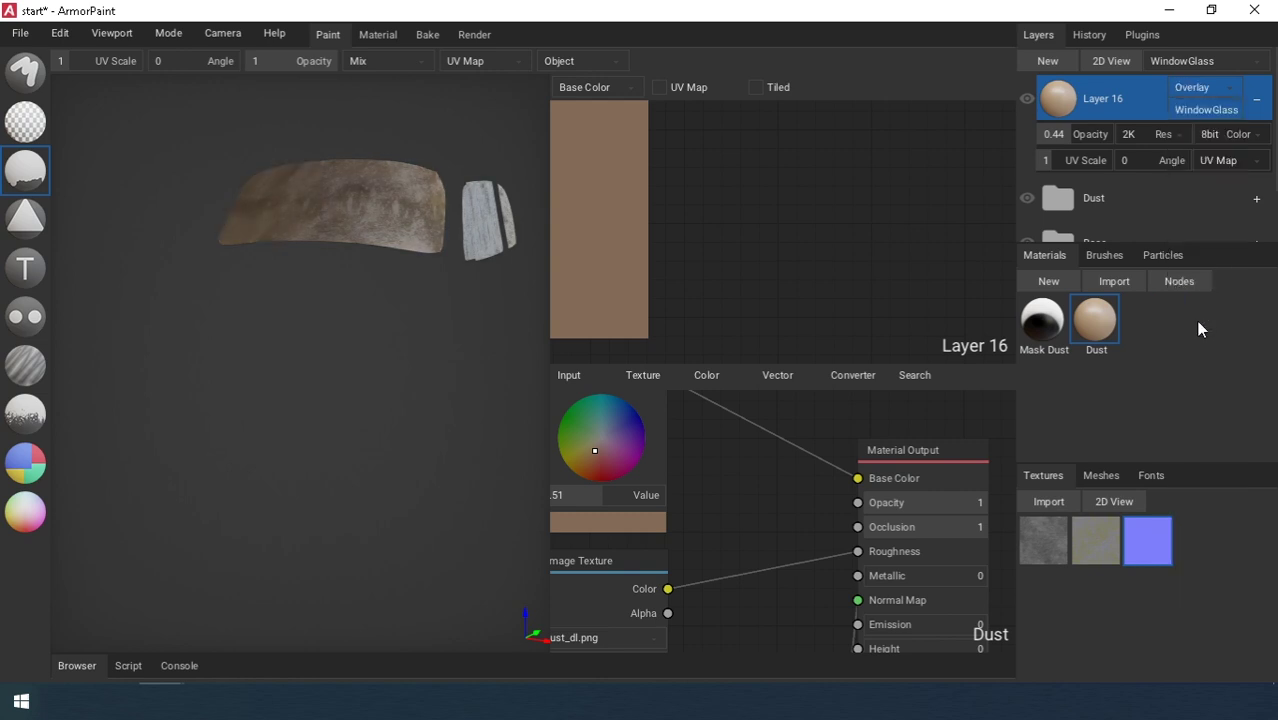
click(1089, 138)
right_drag(470, 222, 445, 286)
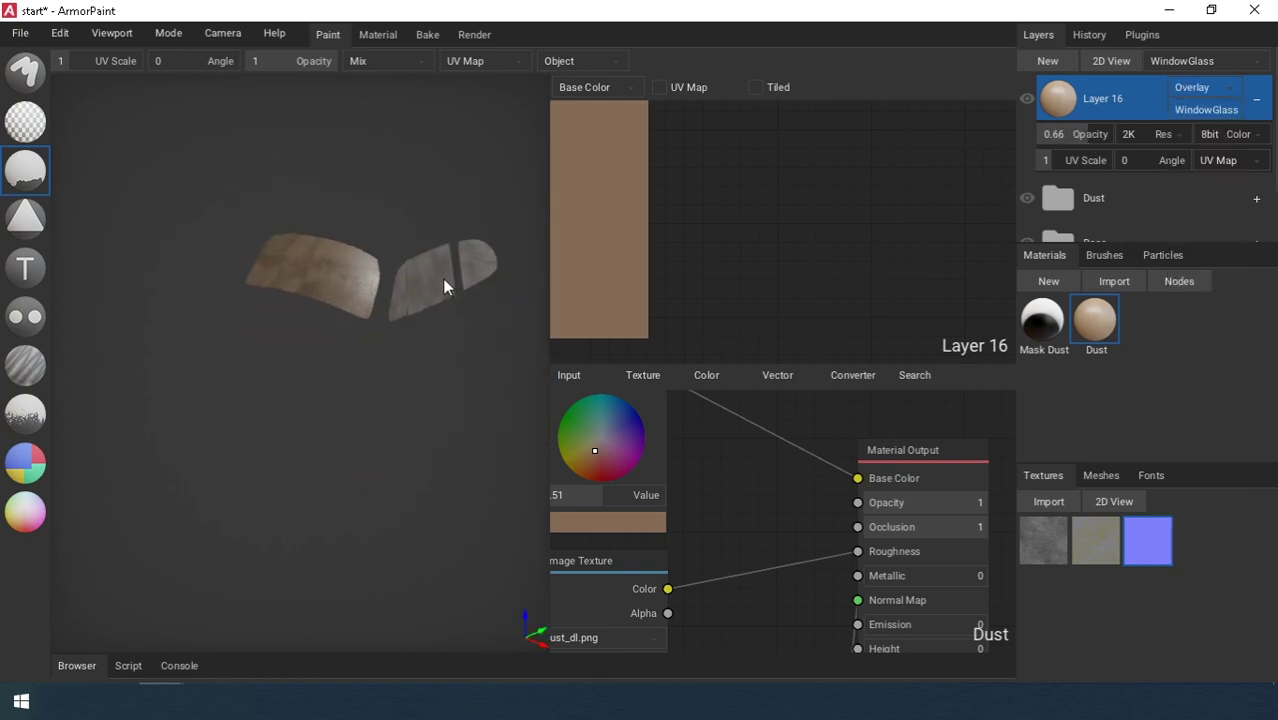
Show all objects and examine the dusty windows and bodywork from several angles.
click(1205, 62)
click(1186, 86)
scroll(436, 257, up, 3)
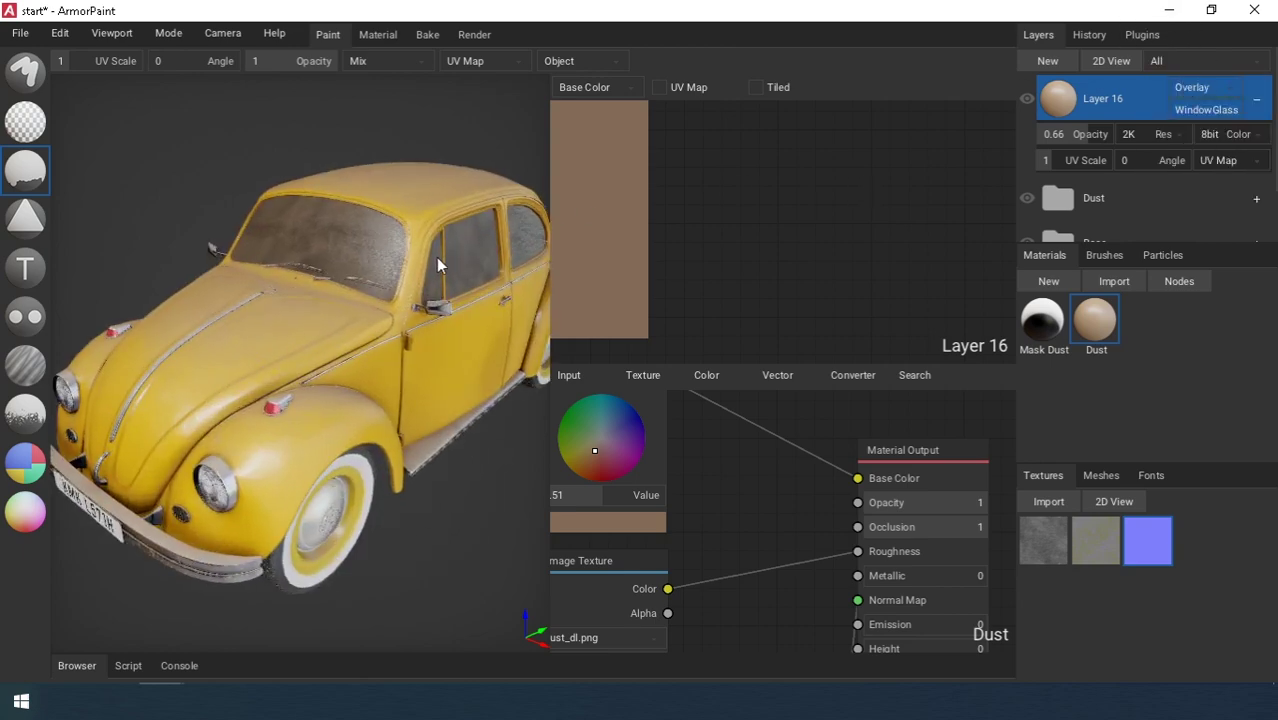
right_drag(436, 257, 321, 264)
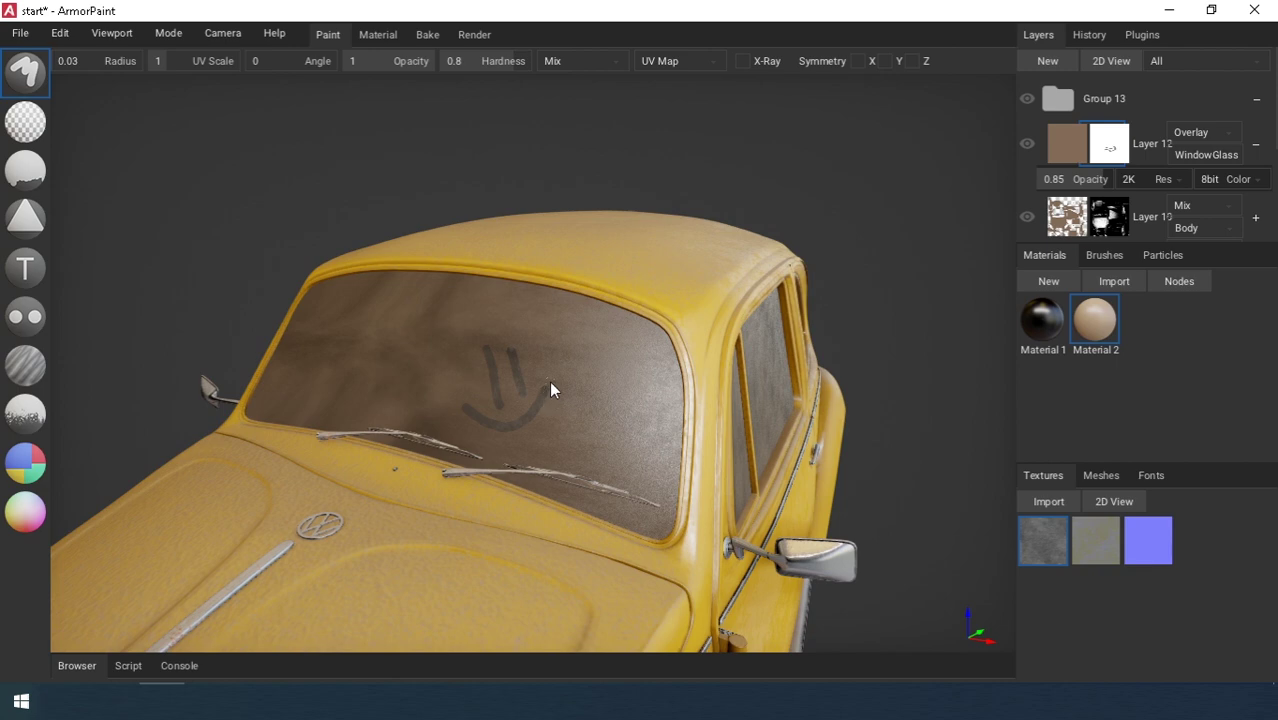
right_drag(551, 388, 639, 422)
right_drag(570, 401, 3, 392)
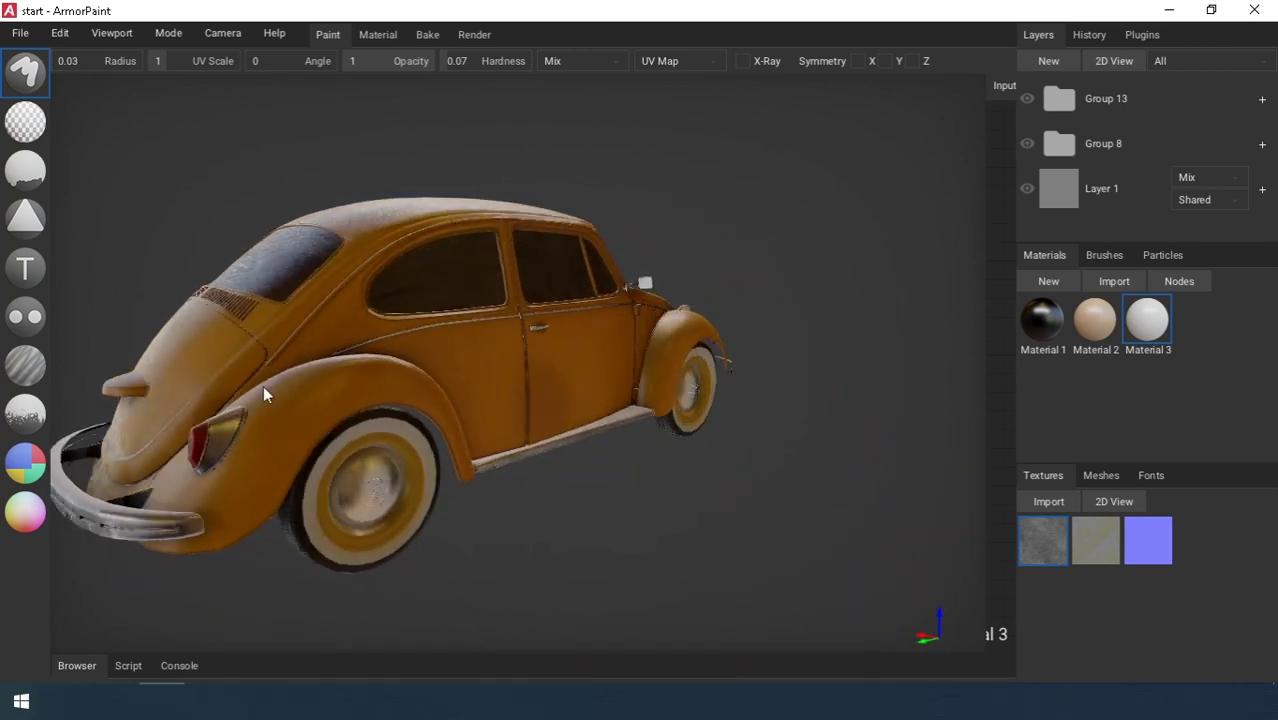
Link the Normal node's Dot output to the Base Color of Material 6 to preview it on the rusty Beetle's body.
right_drag(511, 379, 466, 380)
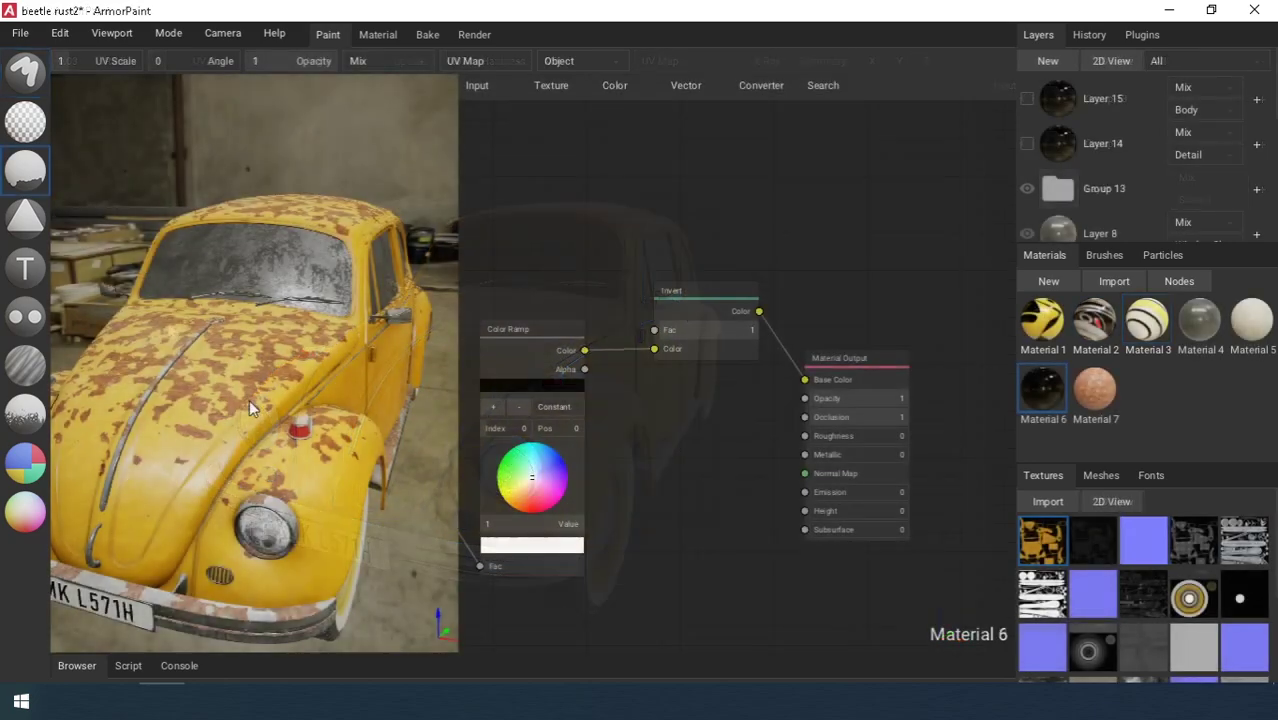
right_drag(249, 399, 170, 378)
scroll(685, 420, down, 2)
right_drag(685, 420, 590, 460)
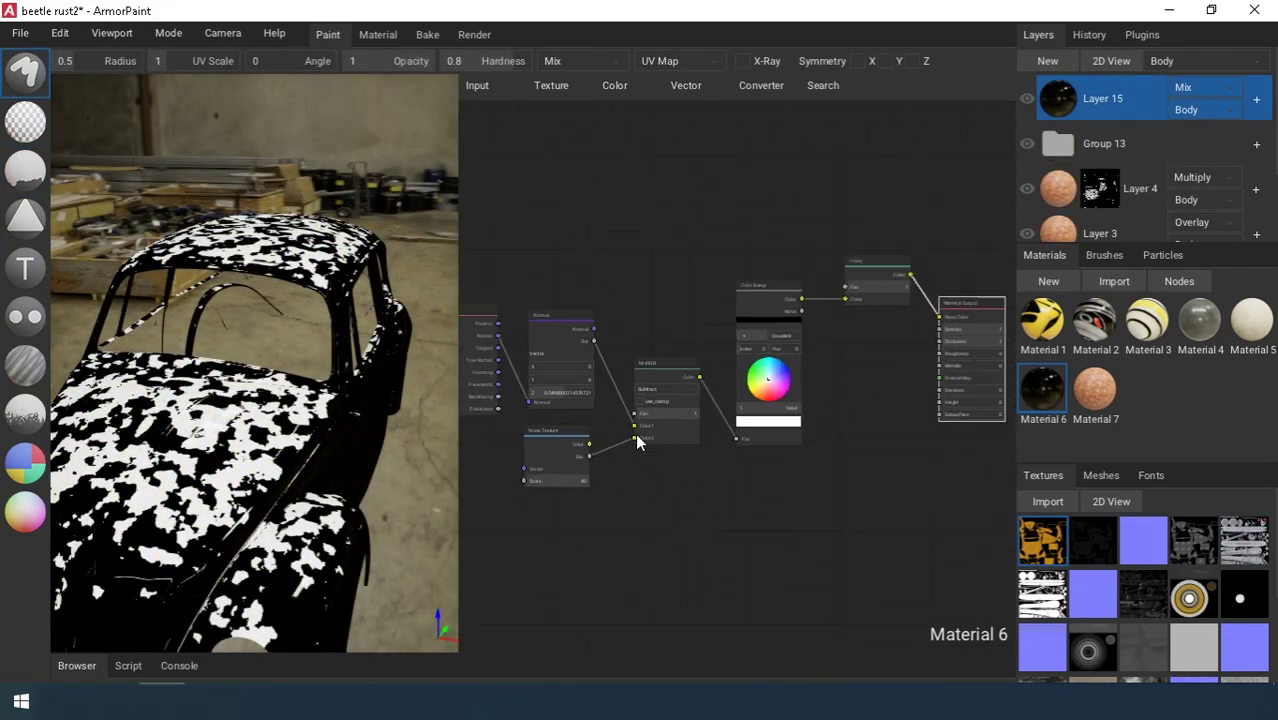
drag(781, 353, 886, 336)
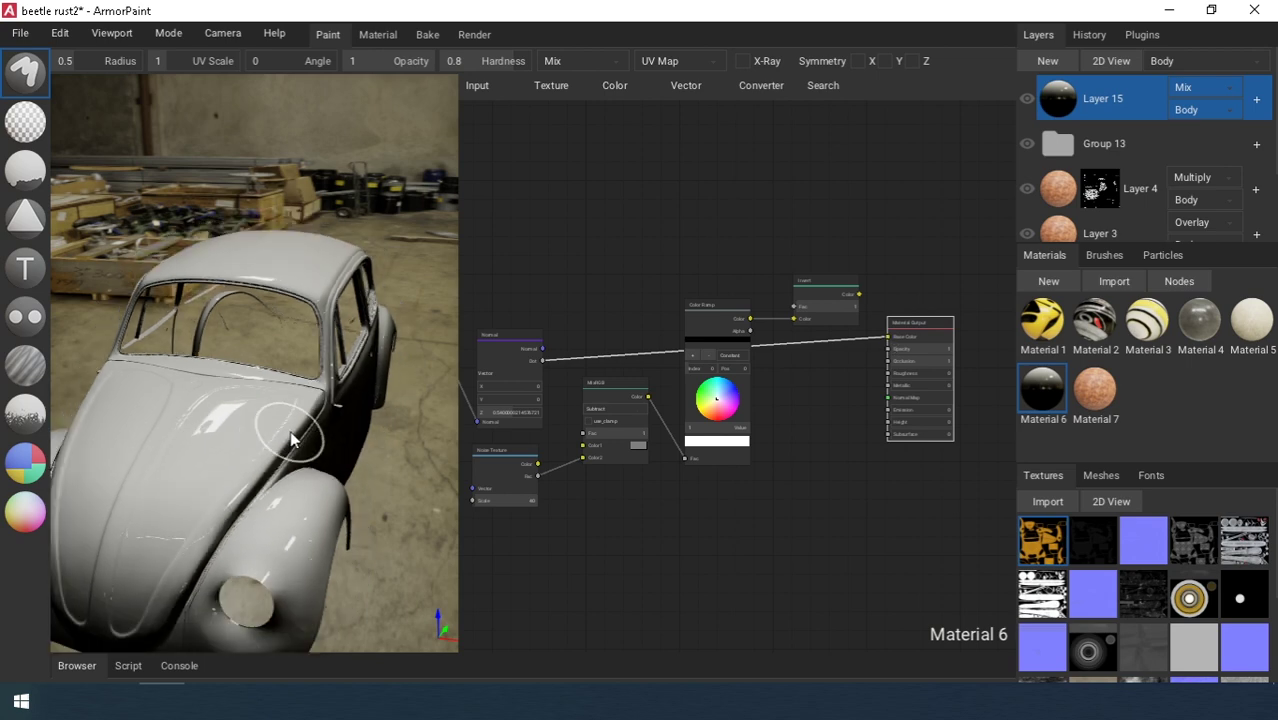
Reconnect the Normal node's Dot to Color1 of the Subtract MixRGB node and preview the MixRGB Color output through Base Color.
right_drag(732, 457, 835, 448)
right_drag(933, 415, 863, 429)
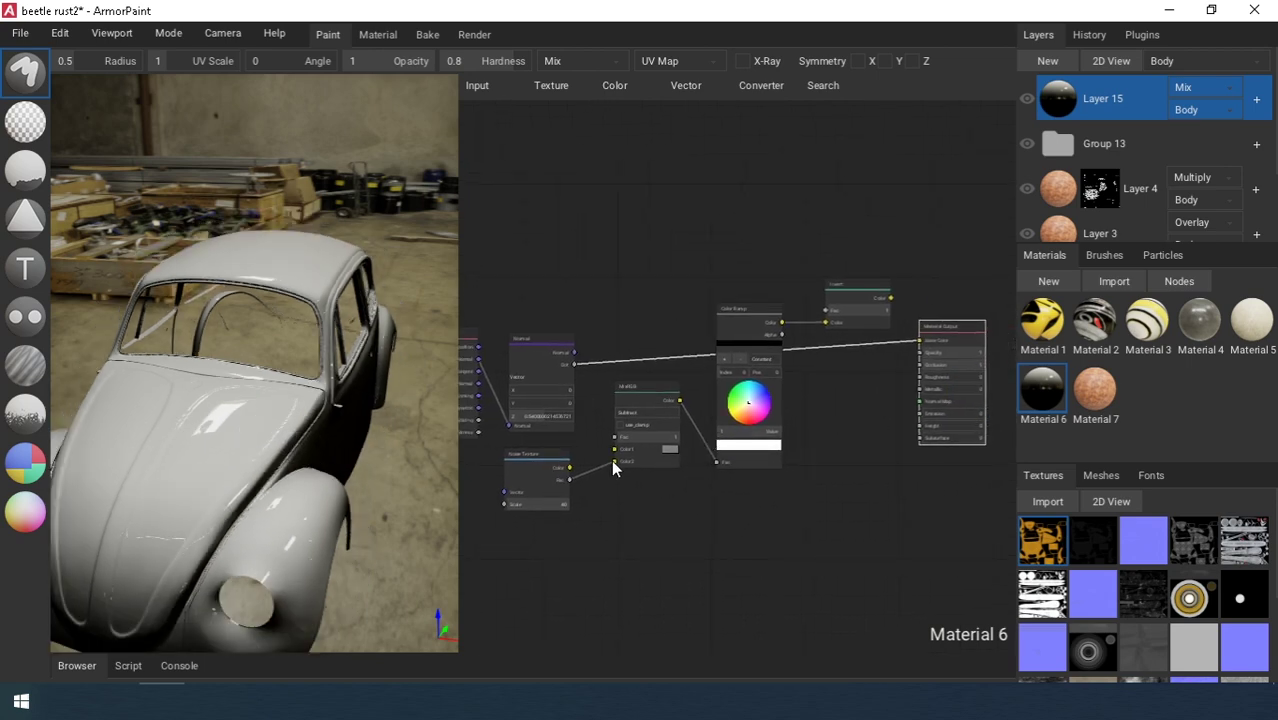
drag(679, 400, 790, 395)
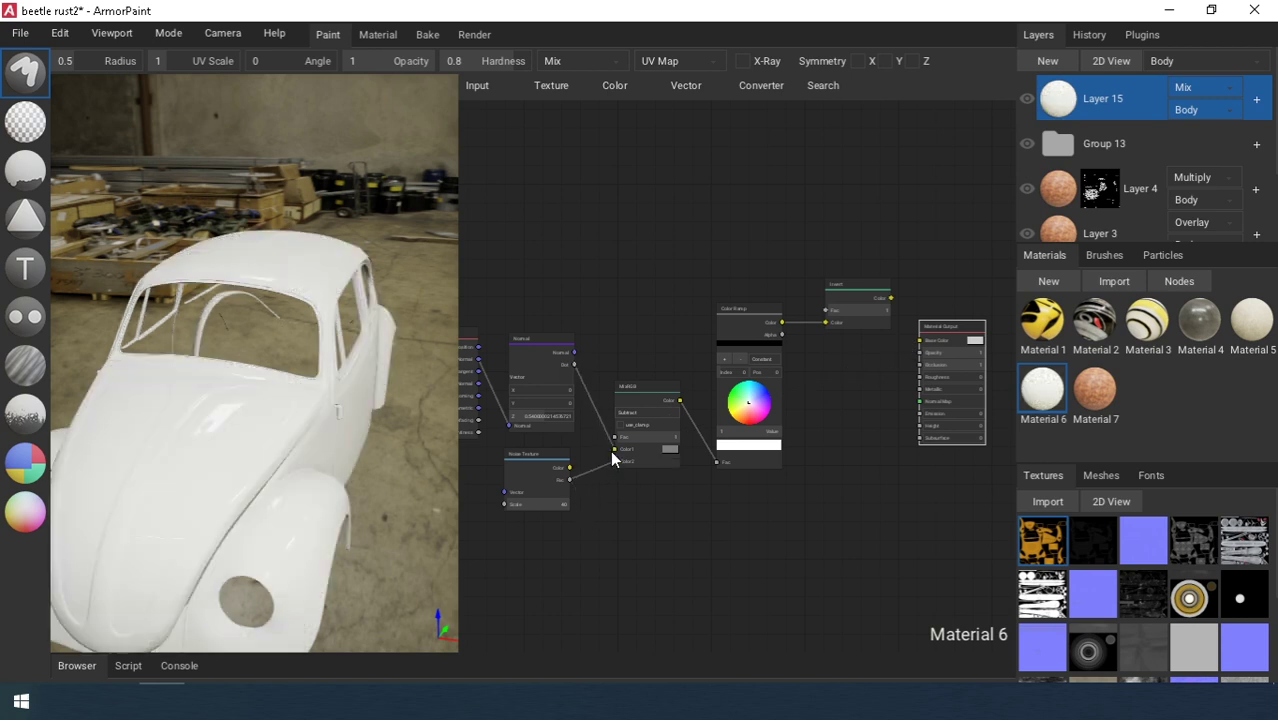
drag(679, 400, 922, 341)
scroll(720, 430, up, 5)
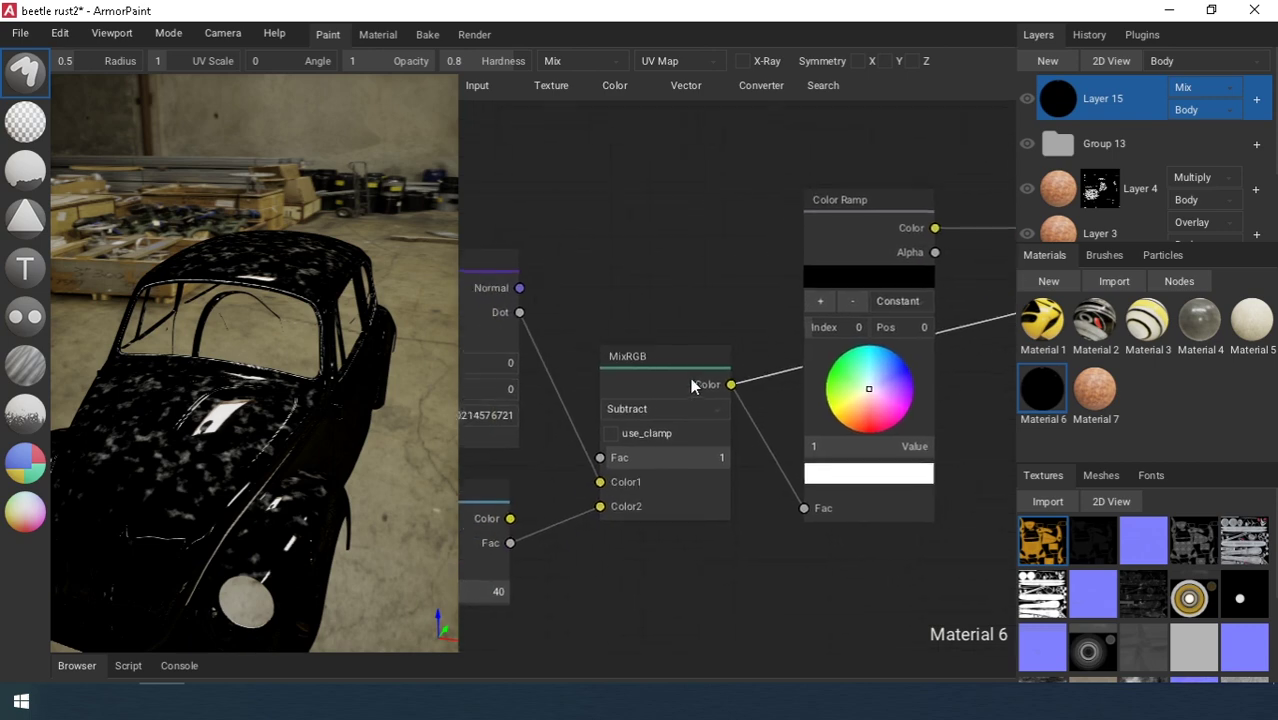
right_drag(418, 459, 124, 428)
Link the Color Ramp's Color output to the Material Output's Base Color to preview the hard-edged mask on the body.
right_drag(862, 521, 664, 581)
scroll(729, 548, down, 2)
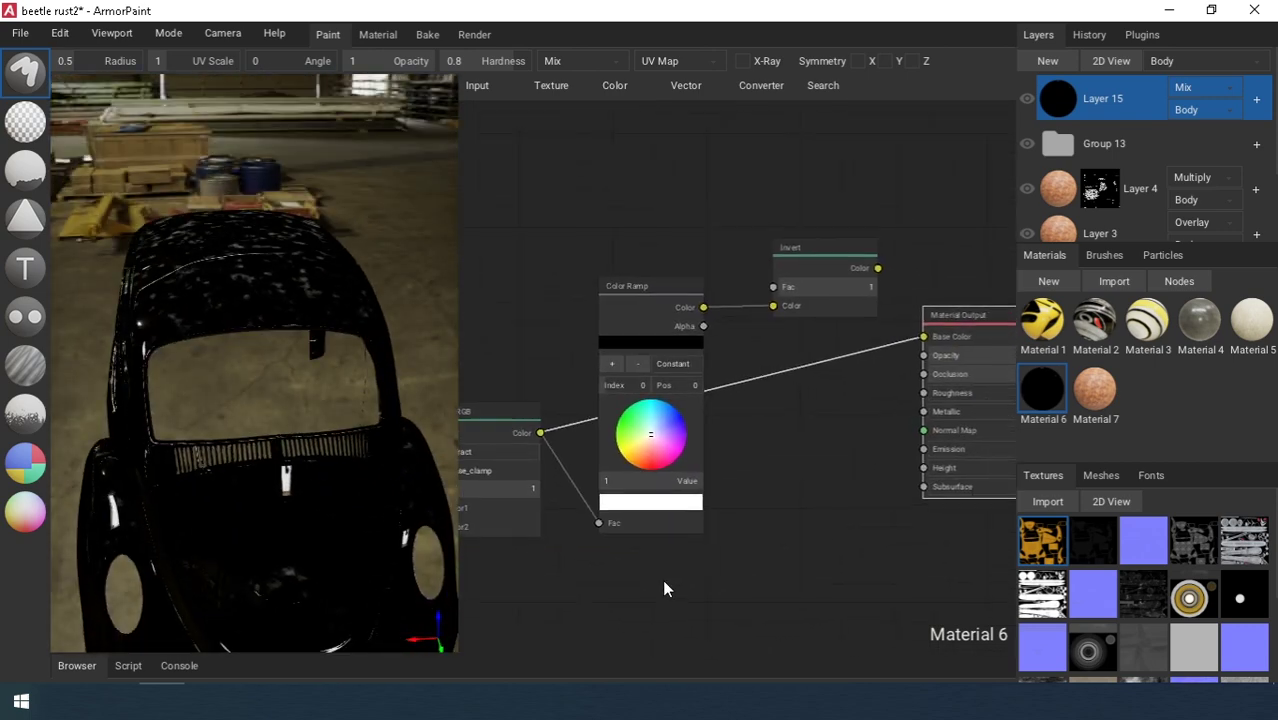
drag(923, 338, 923, 337)
click(823, 394)
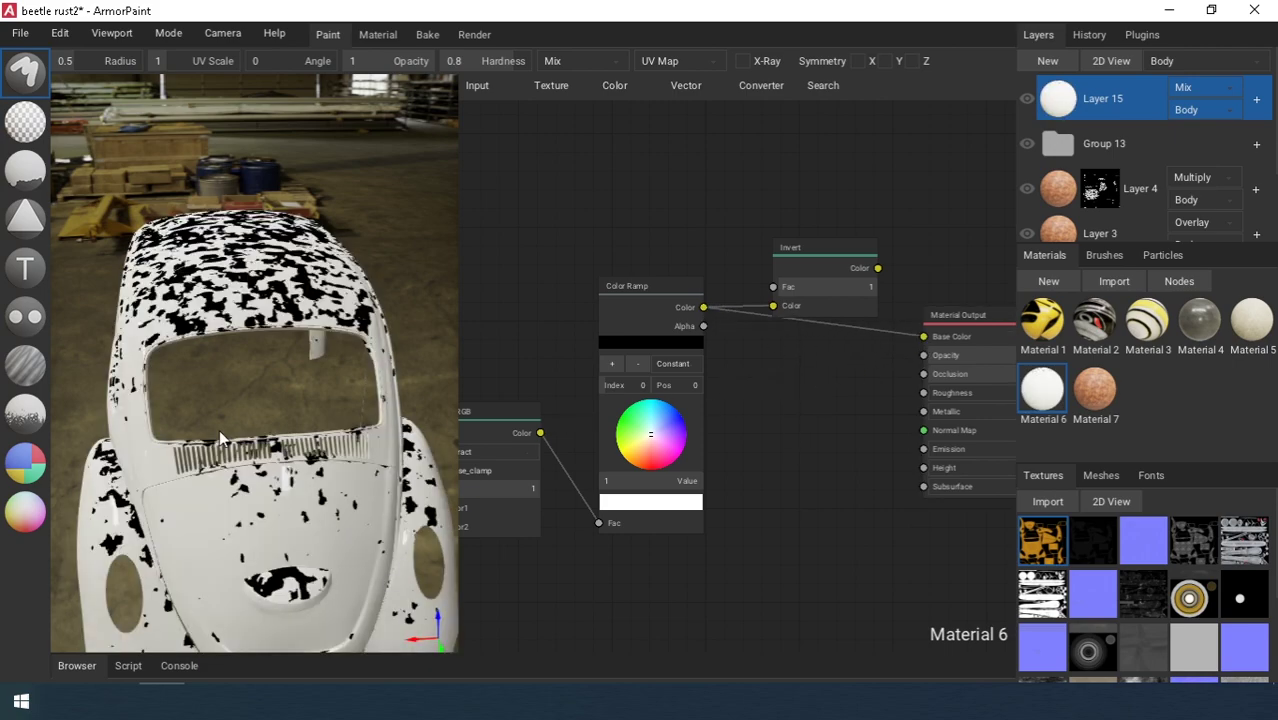
Link the Invert node's Color output to the Material Output's Base Color to show the inverted mask.
right_drag(220, 436, 290, 472)
middle_drag(748, 462, 629, 505)
drag(800, 377, 804, 380)
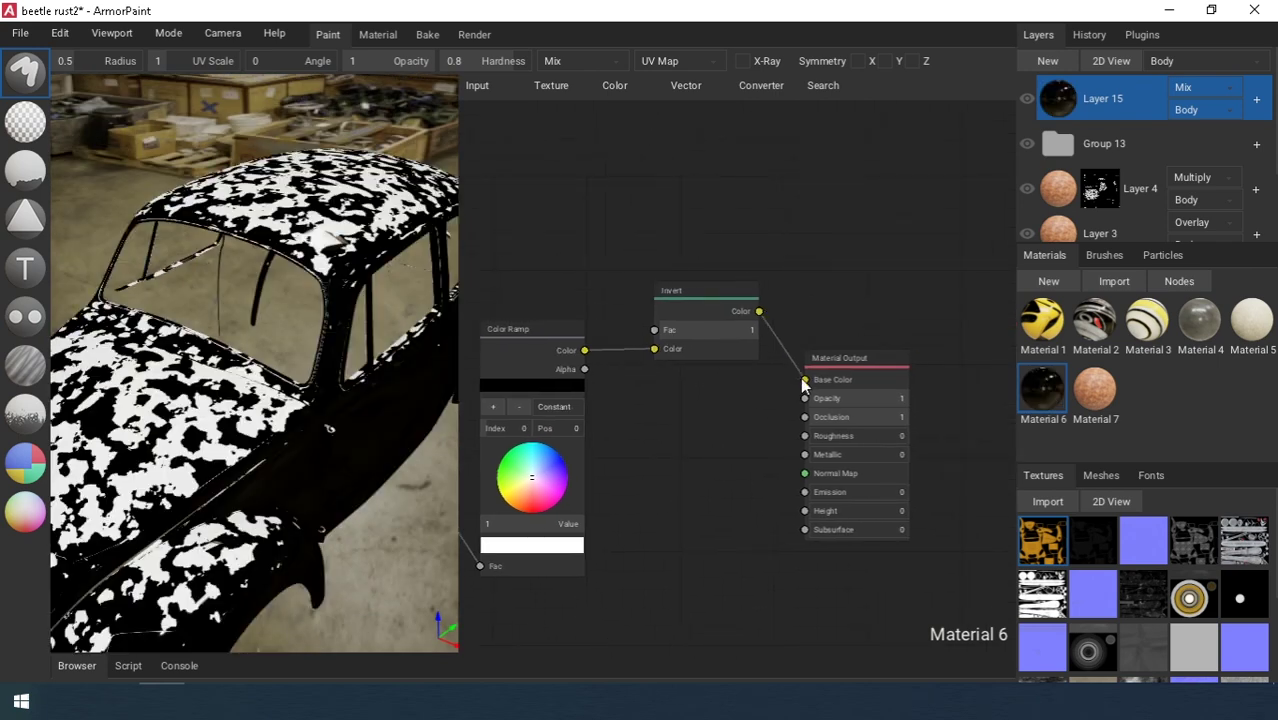
Hide the black-and-white mask layer, Layer 15, and inspect the rusted bodywork beneath it.
click(1027, 99)
click(1027, 98)
click(1027, 98)
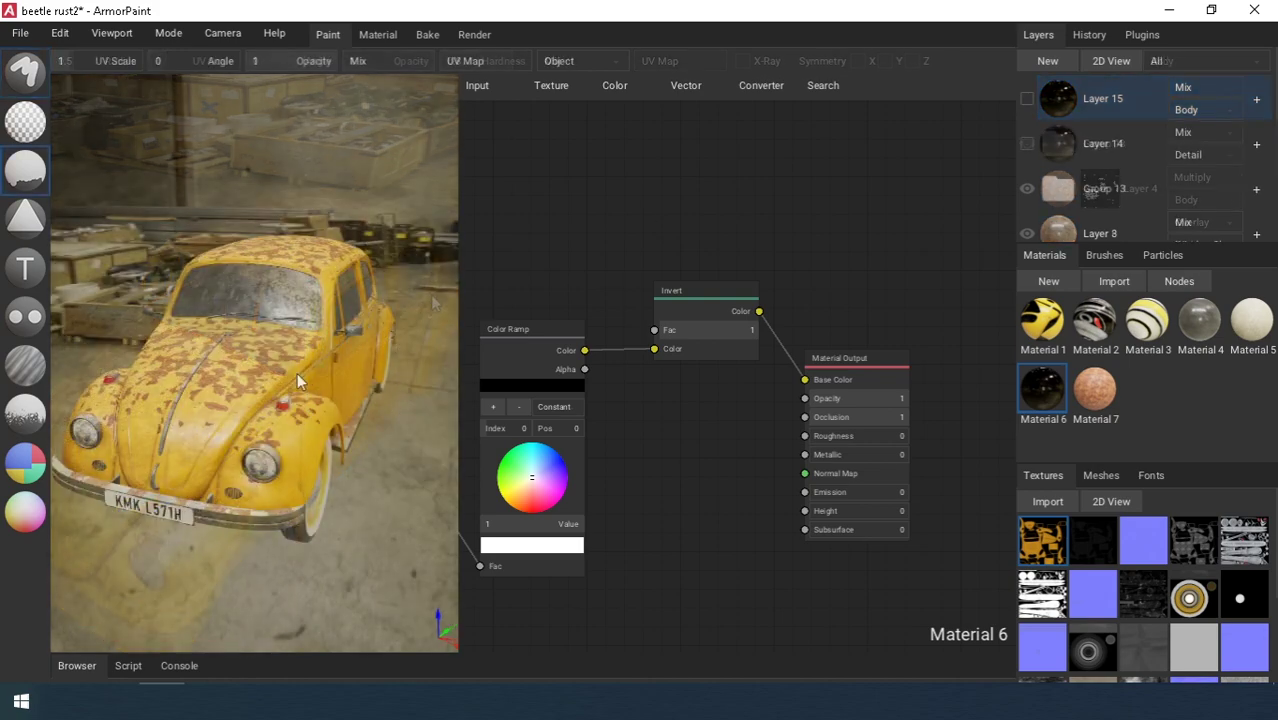
scroll(255, 395, up, 5)
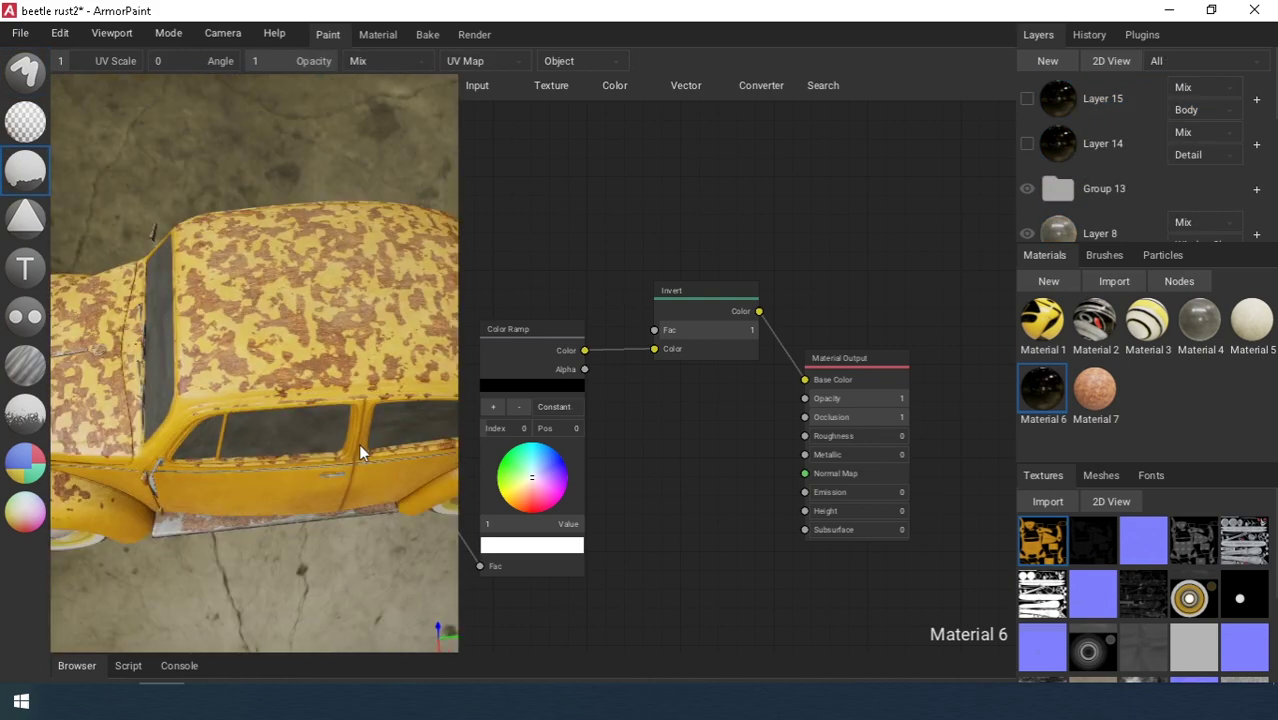